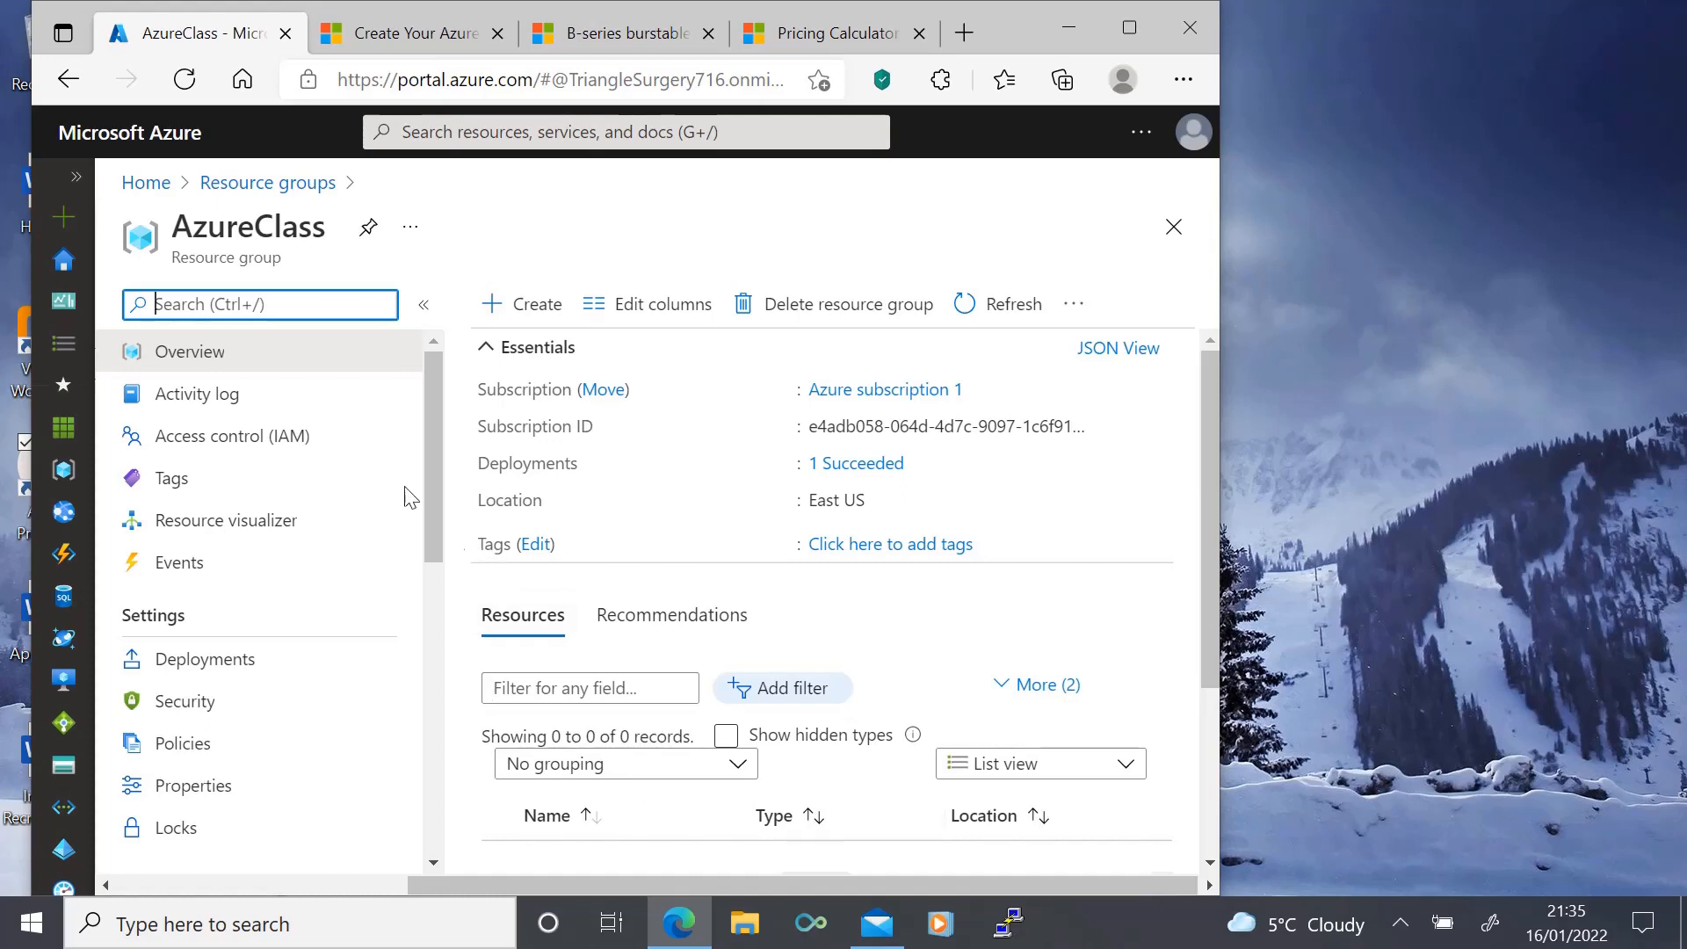
# Start a new storage account and name it 1demostorageaccount
pyautogui.click(74, 177)
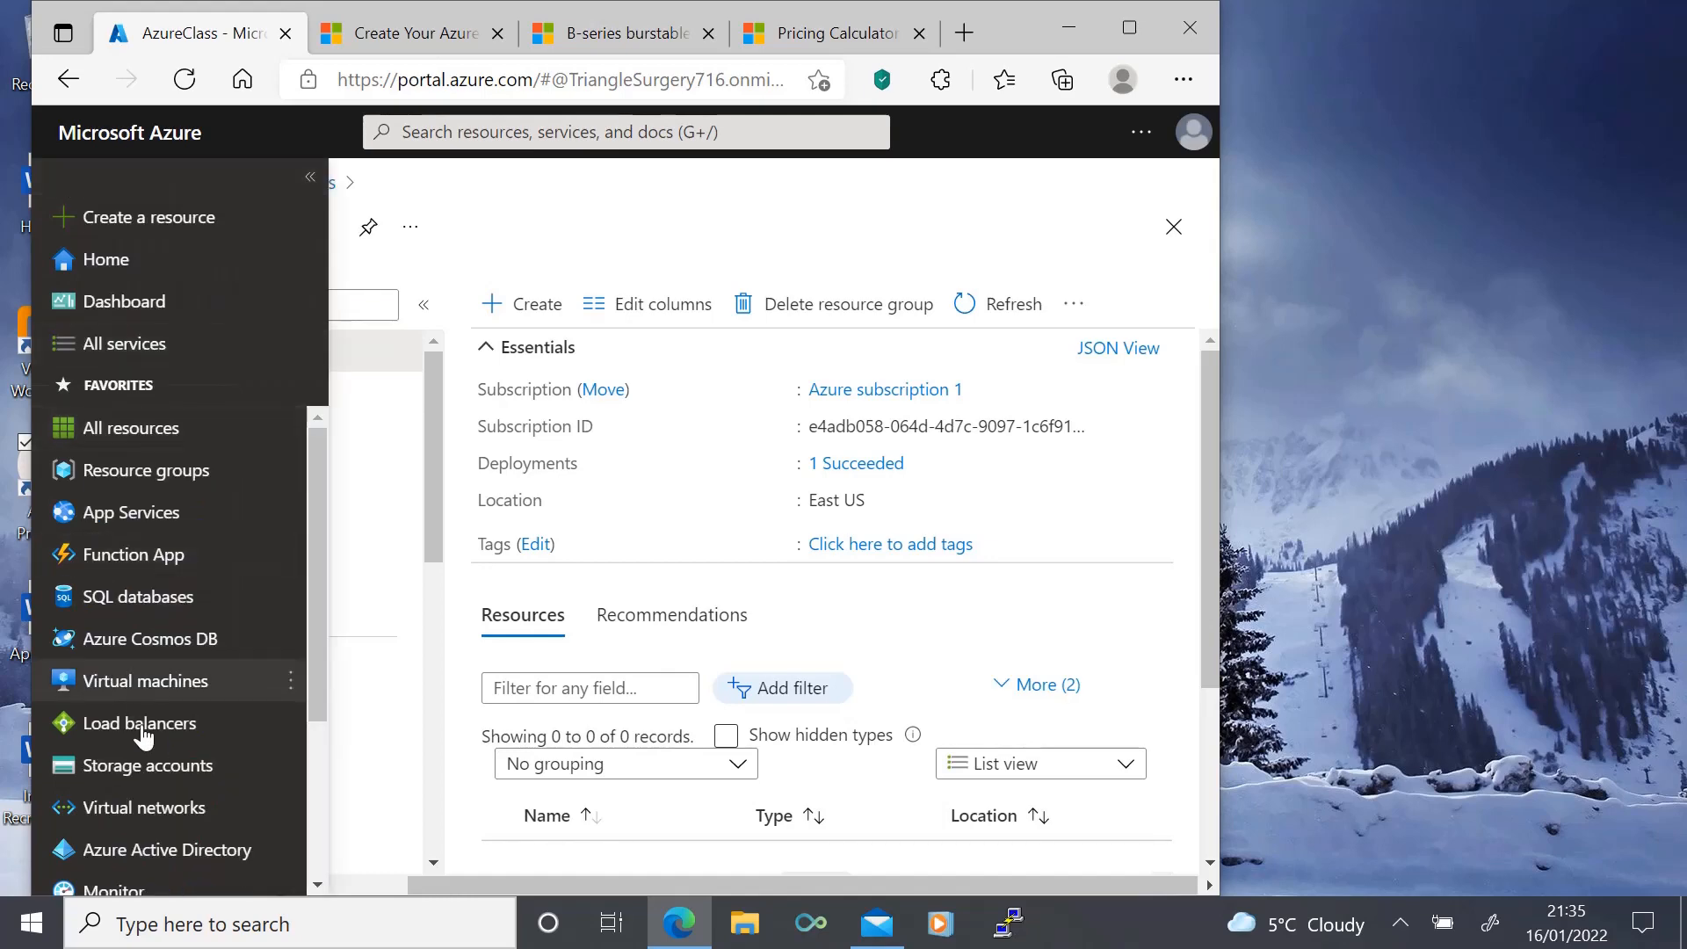
pyautogui.click(91, 766)
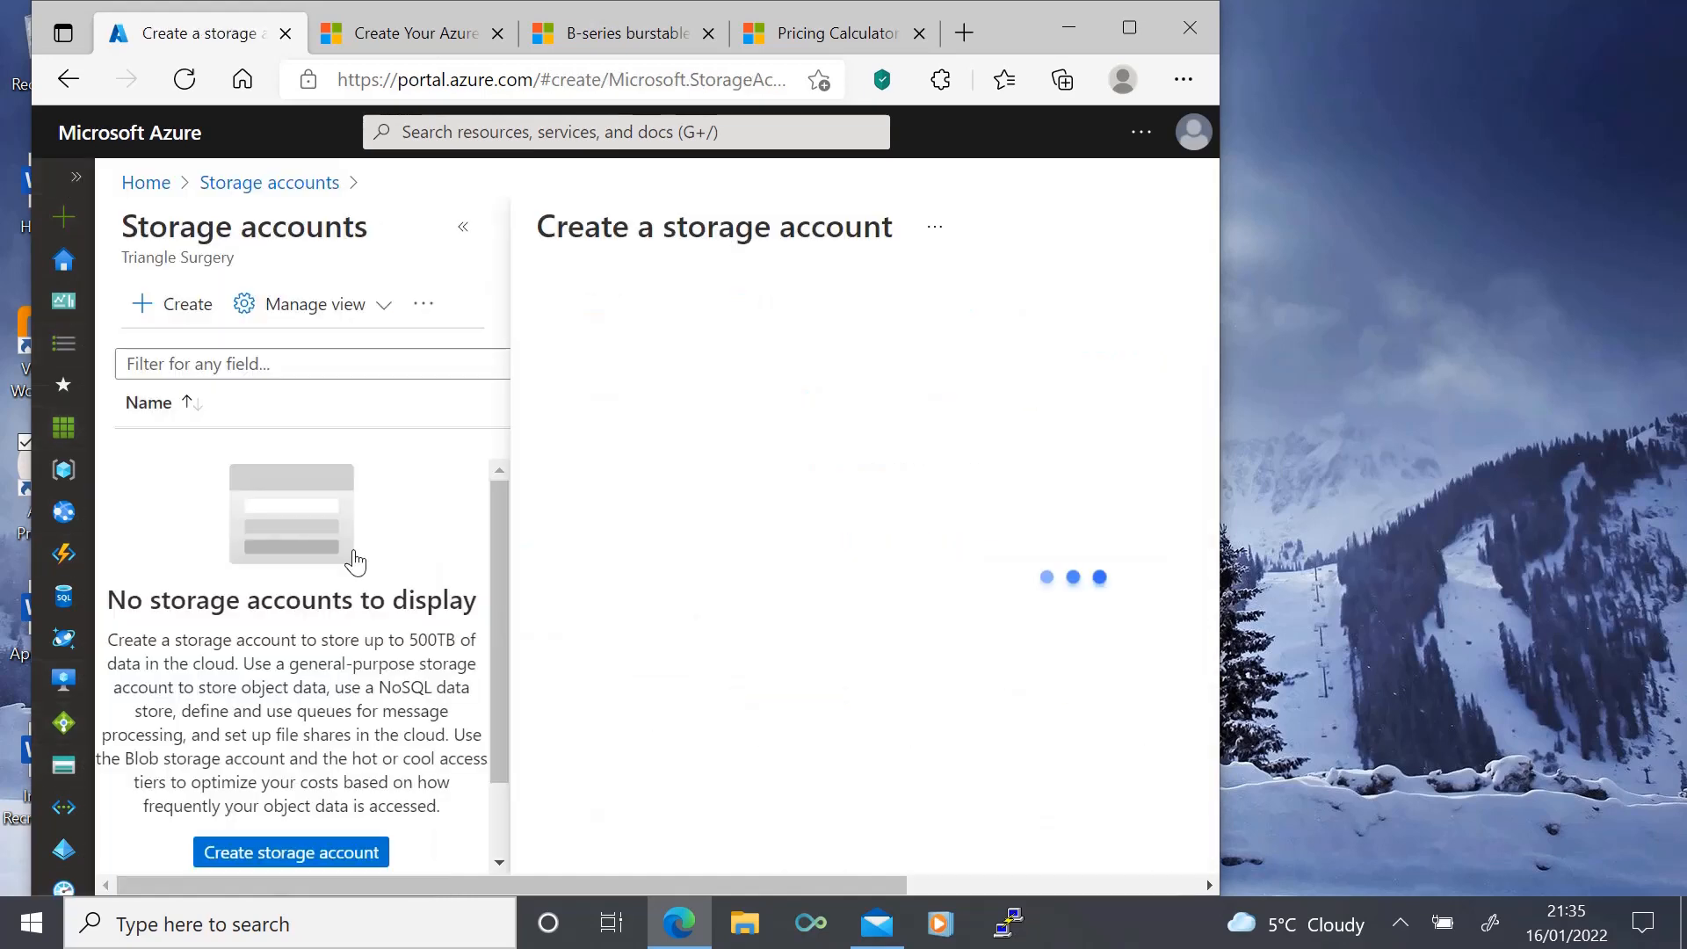
pyautogui.click(461, 230)
pyautogui.scroll(-6, 527, 694)
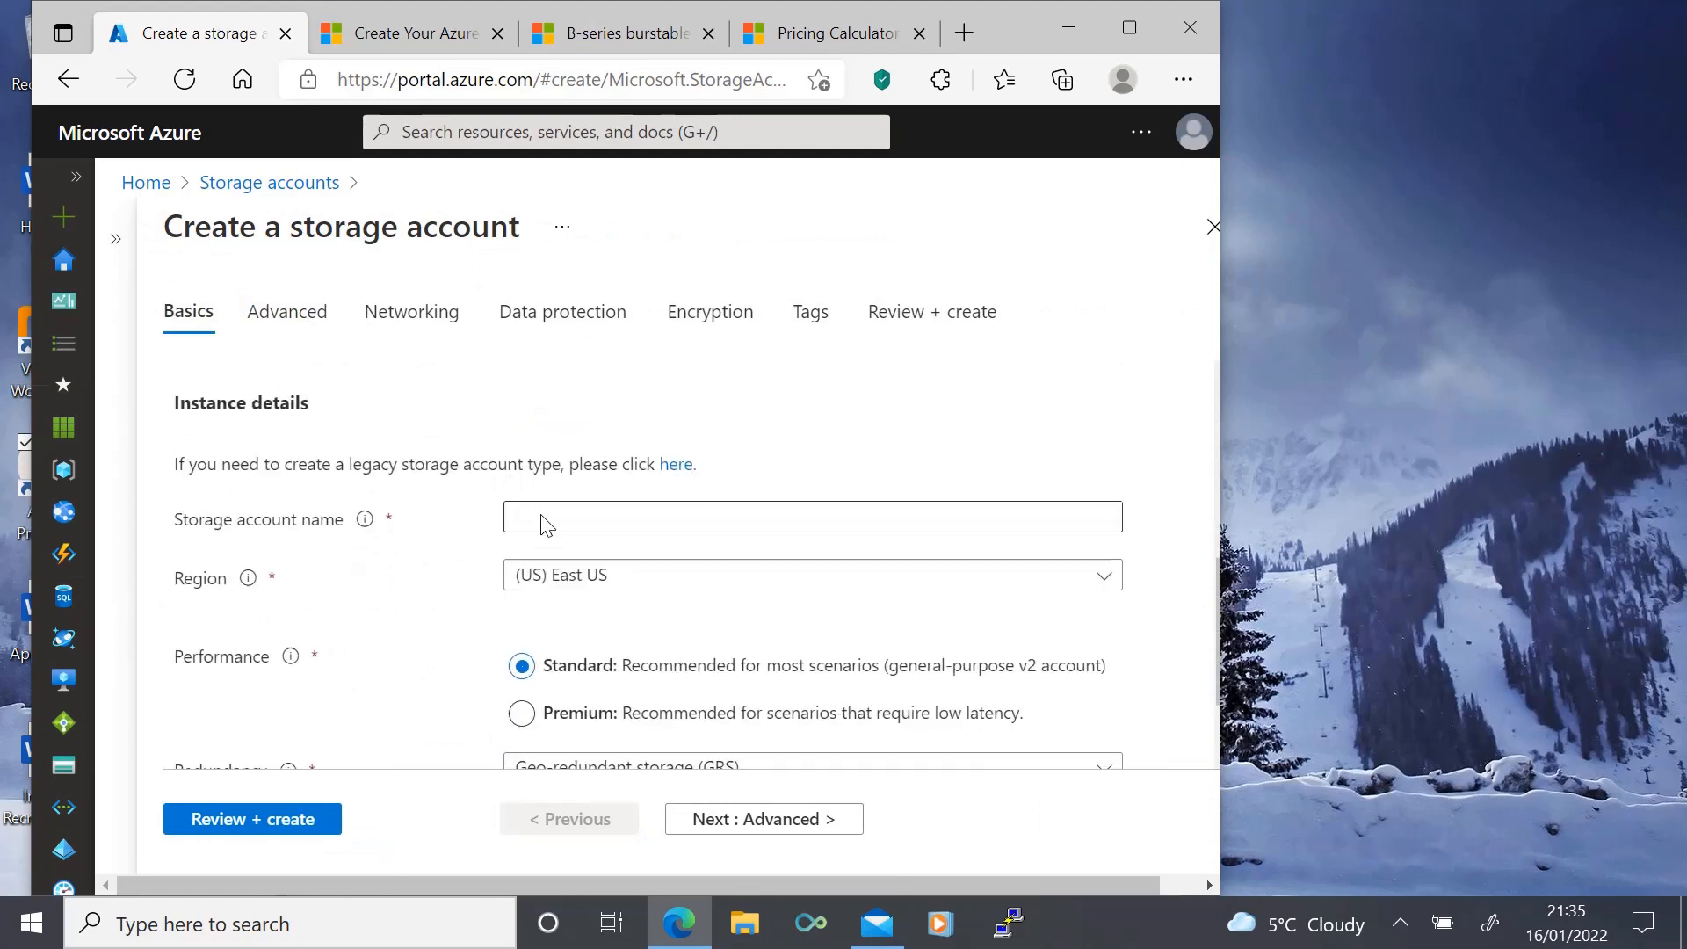
pyautogui.click(540, 520)
pyautogui.click(536, 598)
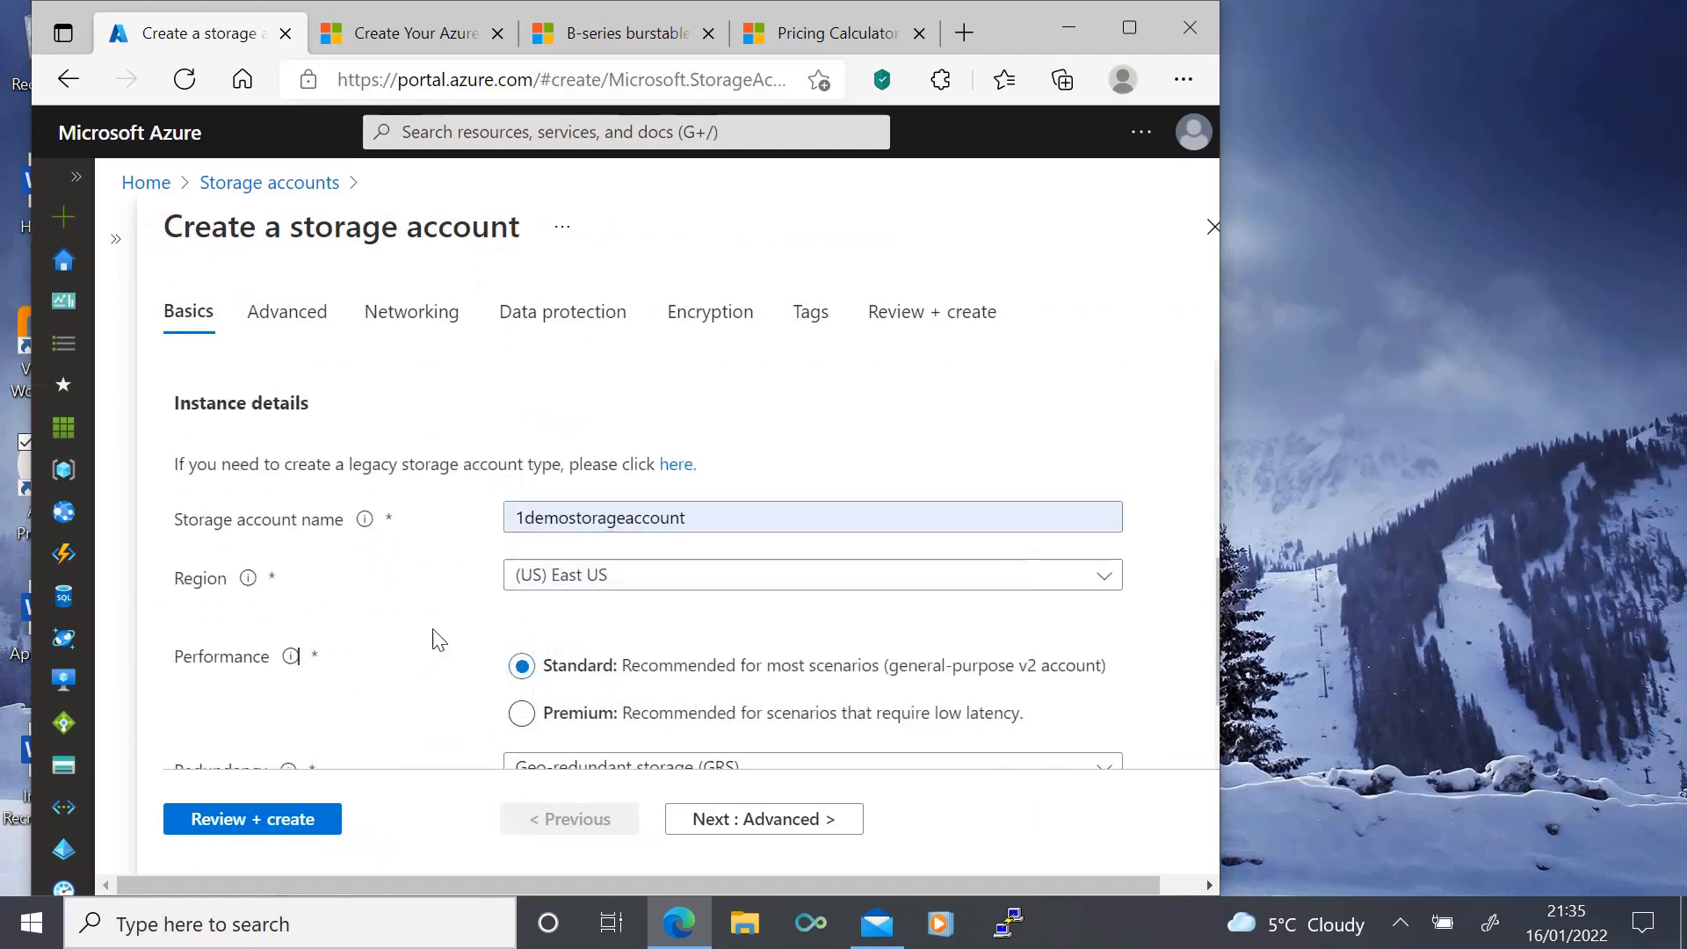
# Set the storage account's redundancy to Locally-redundant storage (LRS)
pyautogui.scroll(-1, 436, 639)
pyautogui.scroll(-1, 437, 639)
pyautogui.click(552, 655)
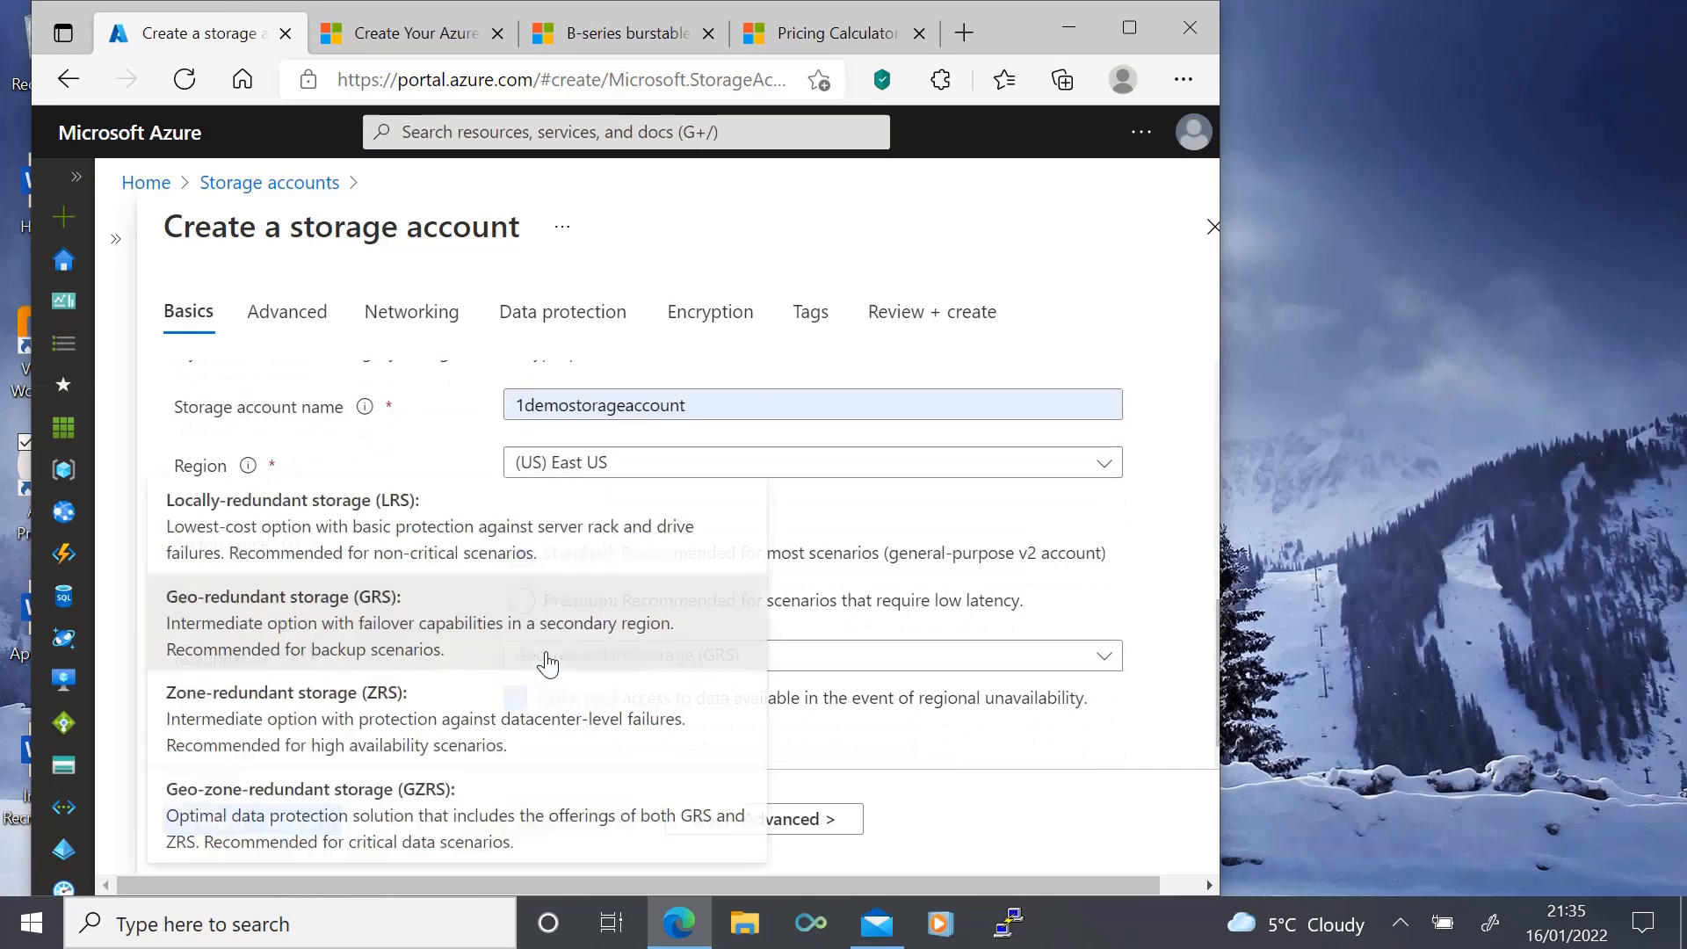
pyautogui.click(465, 546)
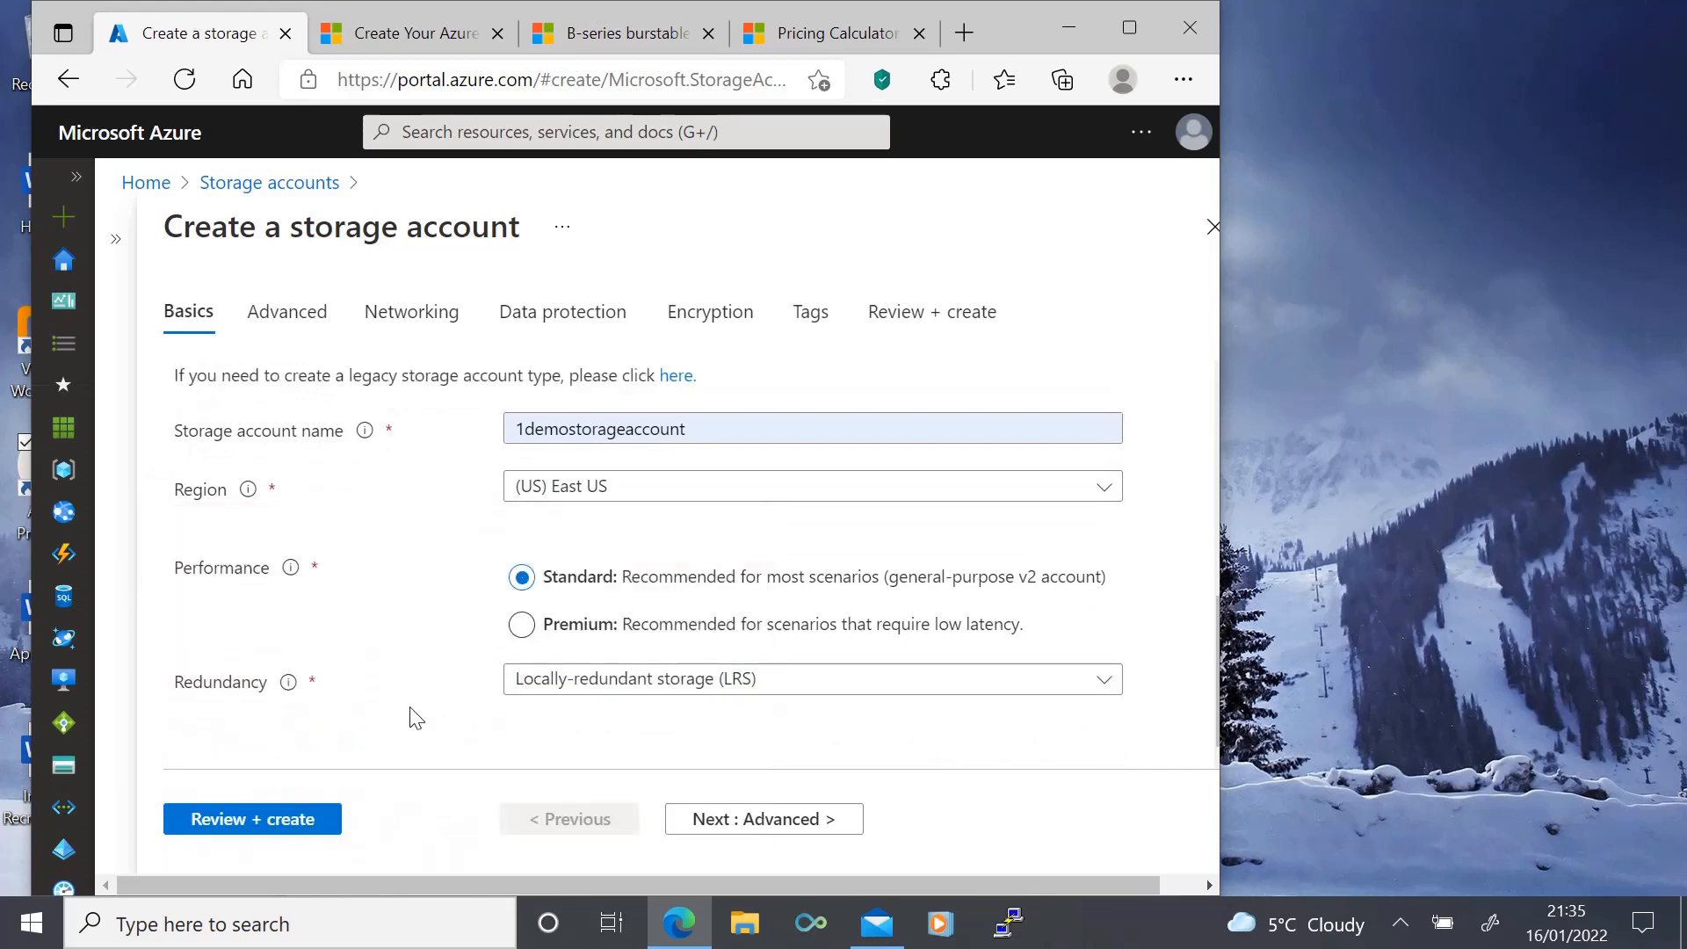
# Review and create the storage account, and open it from the AzureClass resource group
pyautogui.click(280, 830)
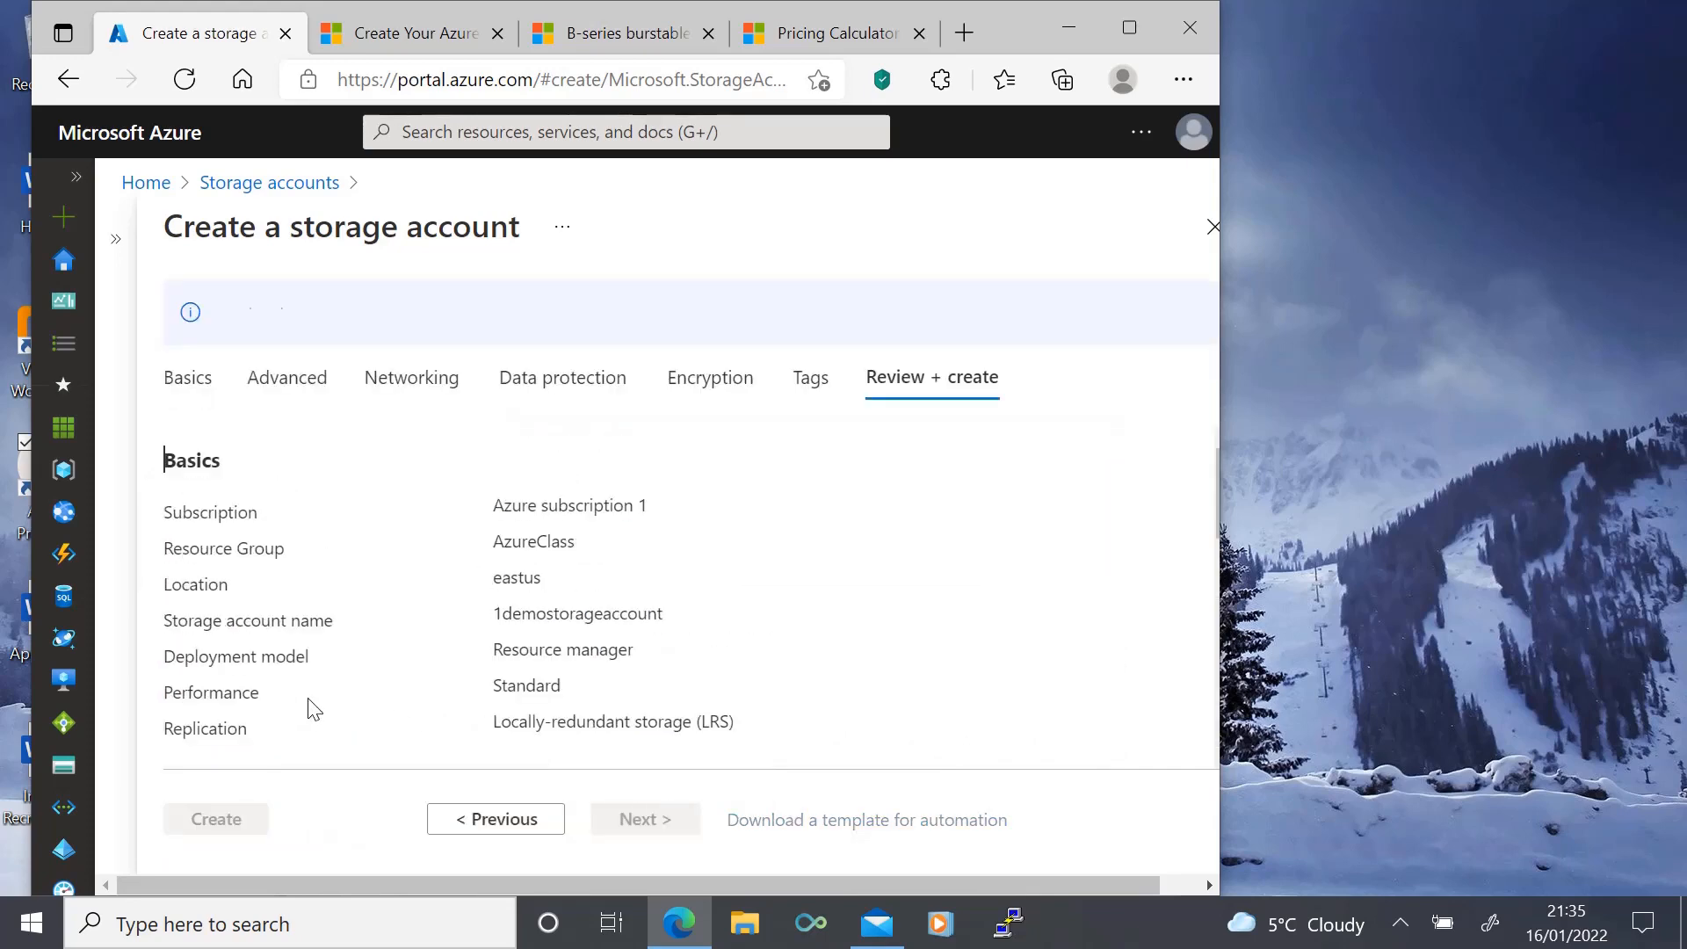
pyautogui.click(216, 820)
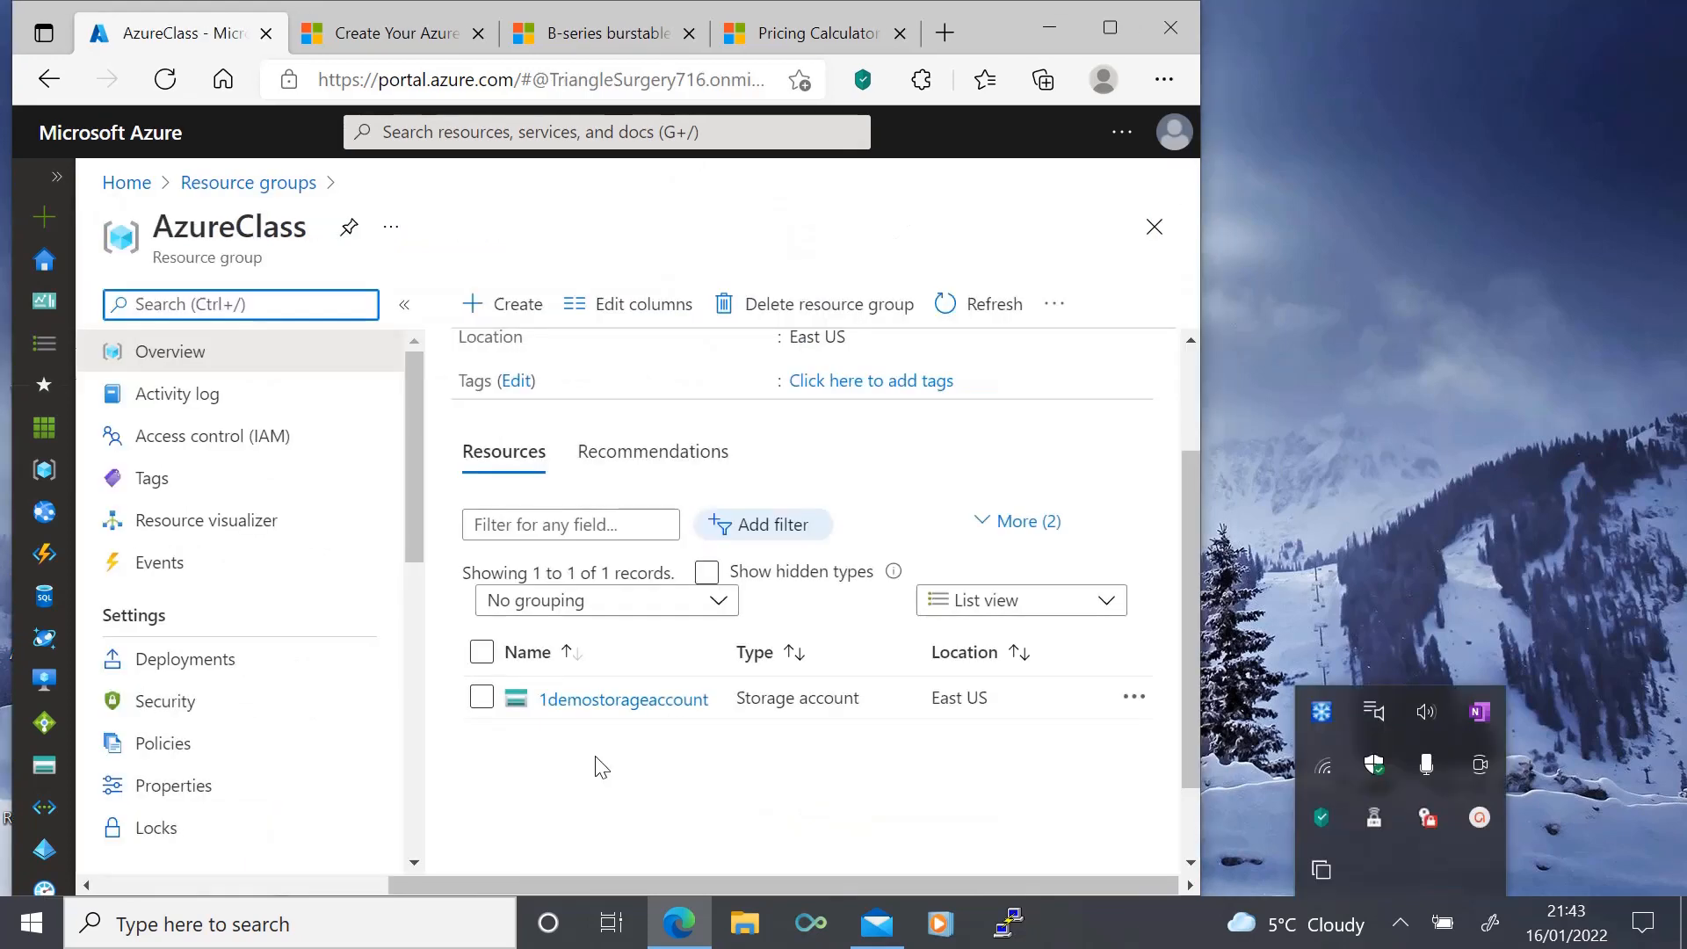
pyautogui.click(606, 700)
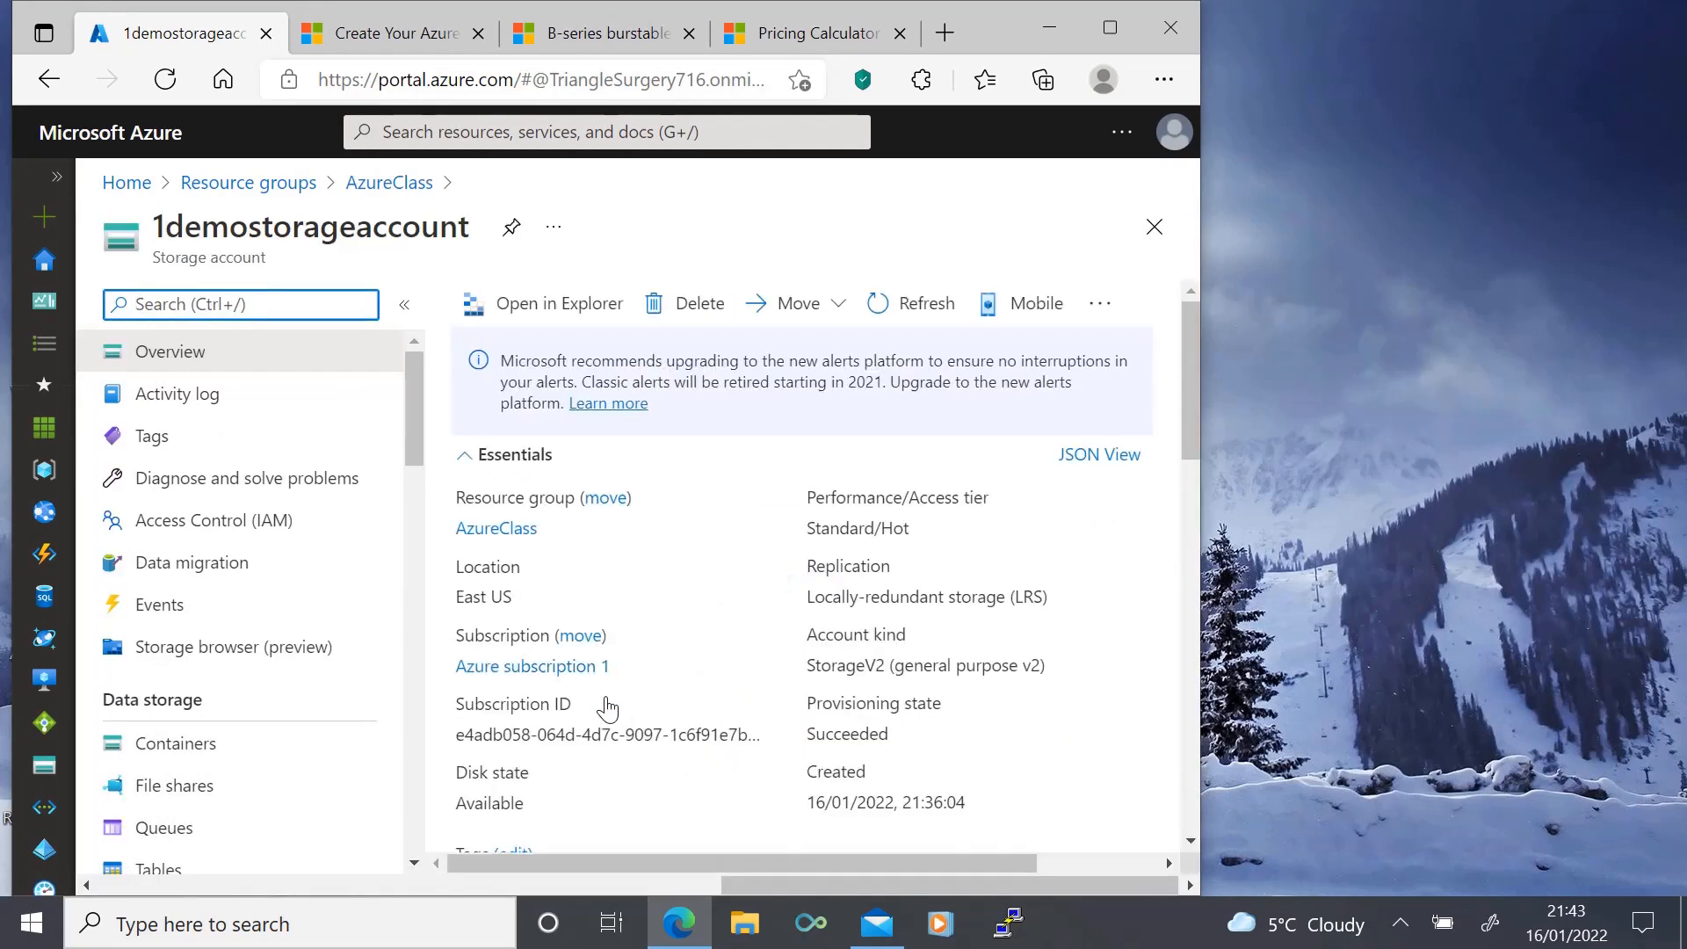
# Start creating a new virtual machine and assign it to the AzureClass resource group
pyautogui.click(55, 177)
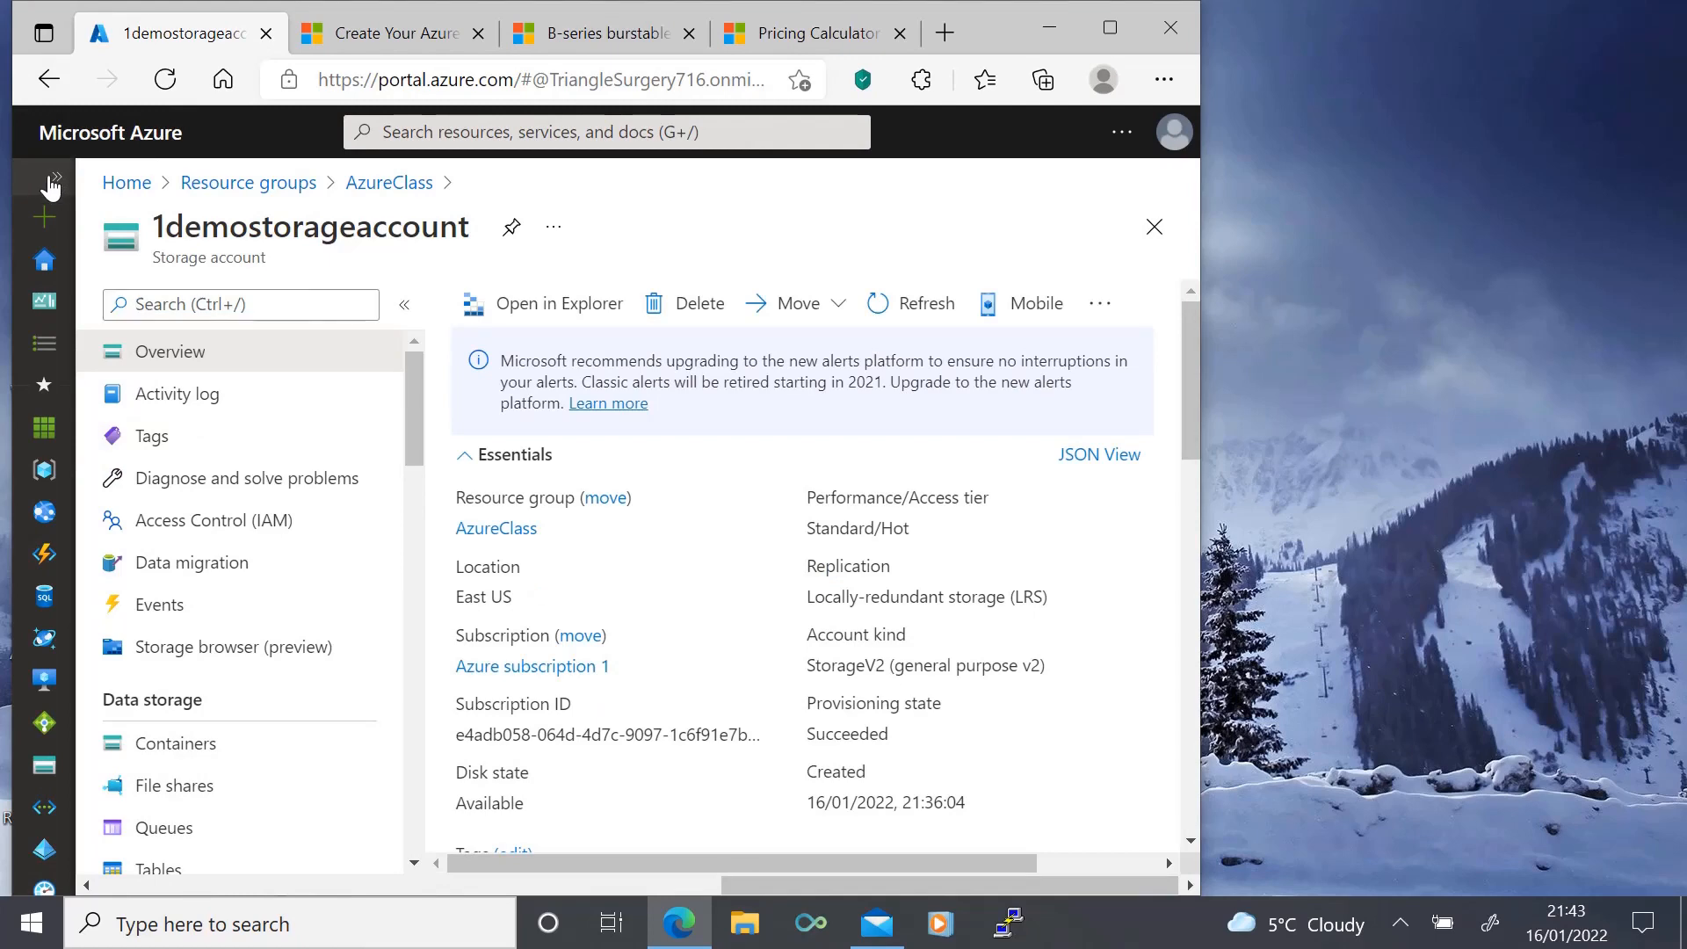
pyautogui.click(126, 681)
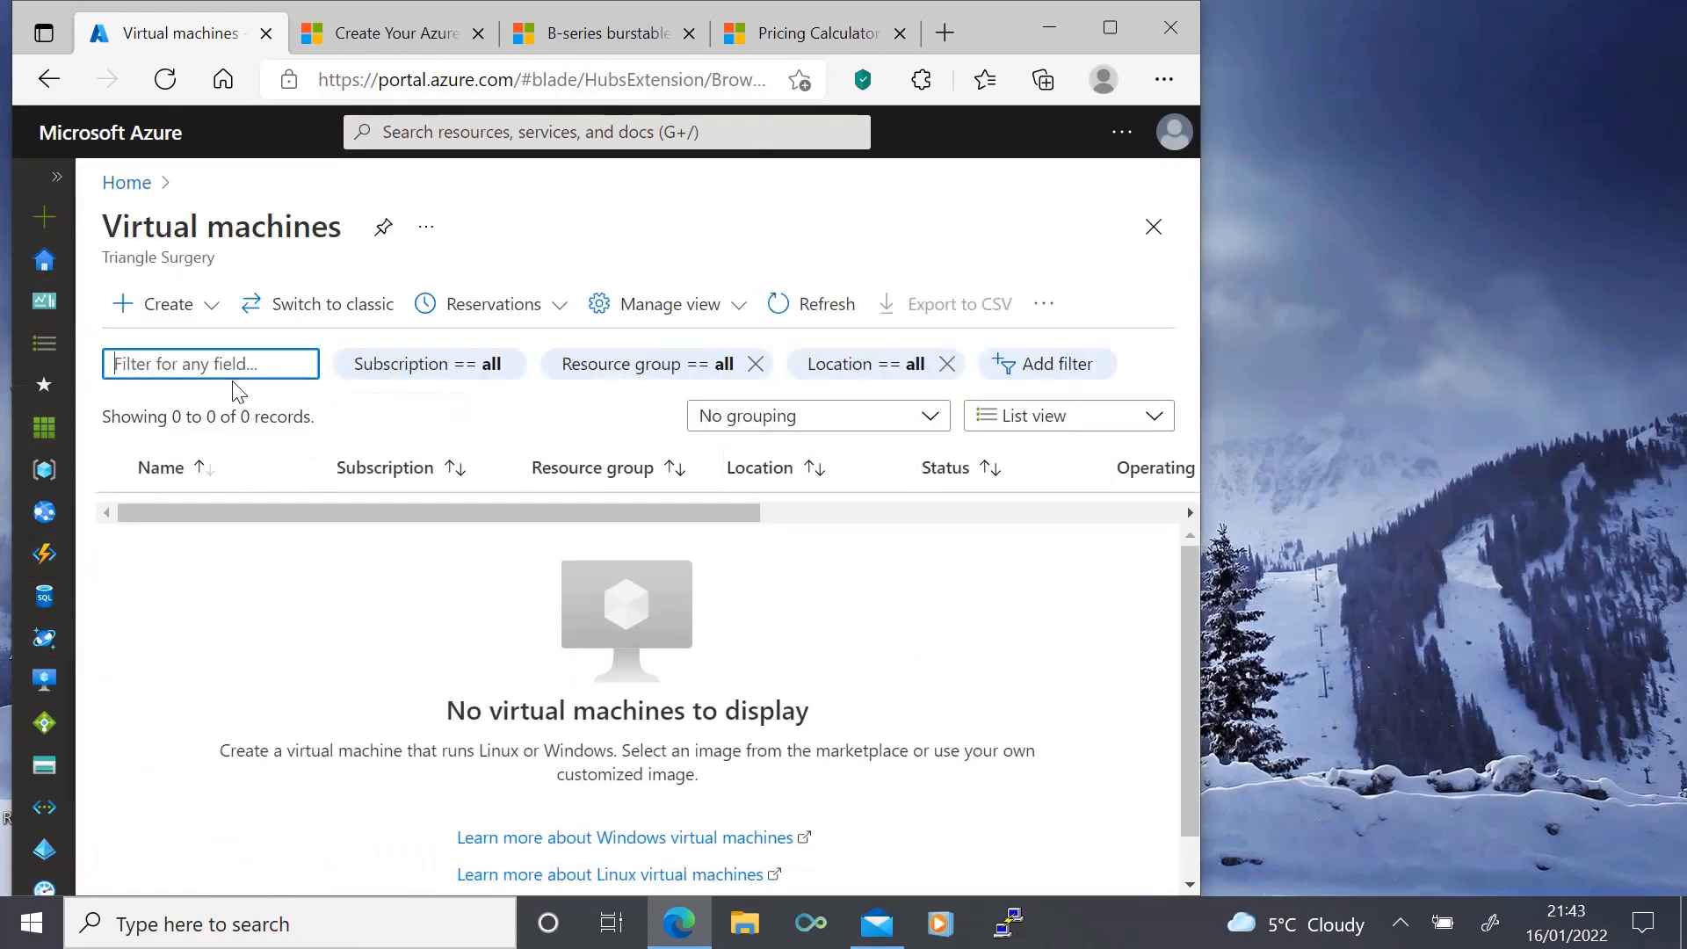
pyautogui.click(169, 312)
pyautogui.click(174, 349)
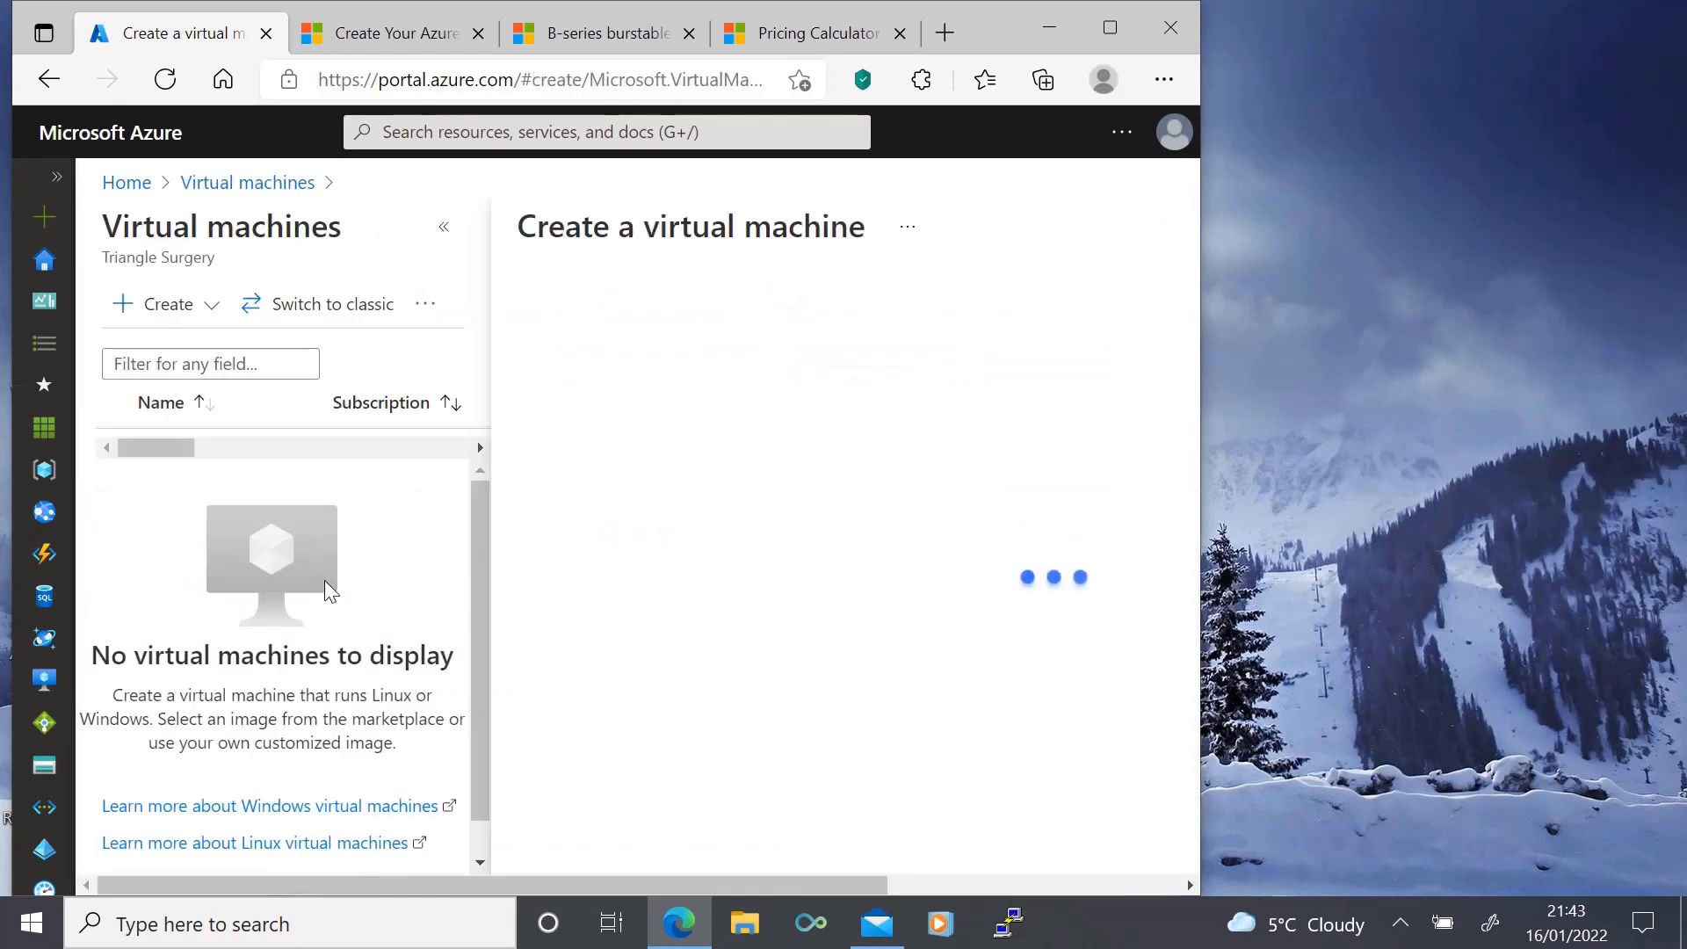
pyautogui.click(444, 231)
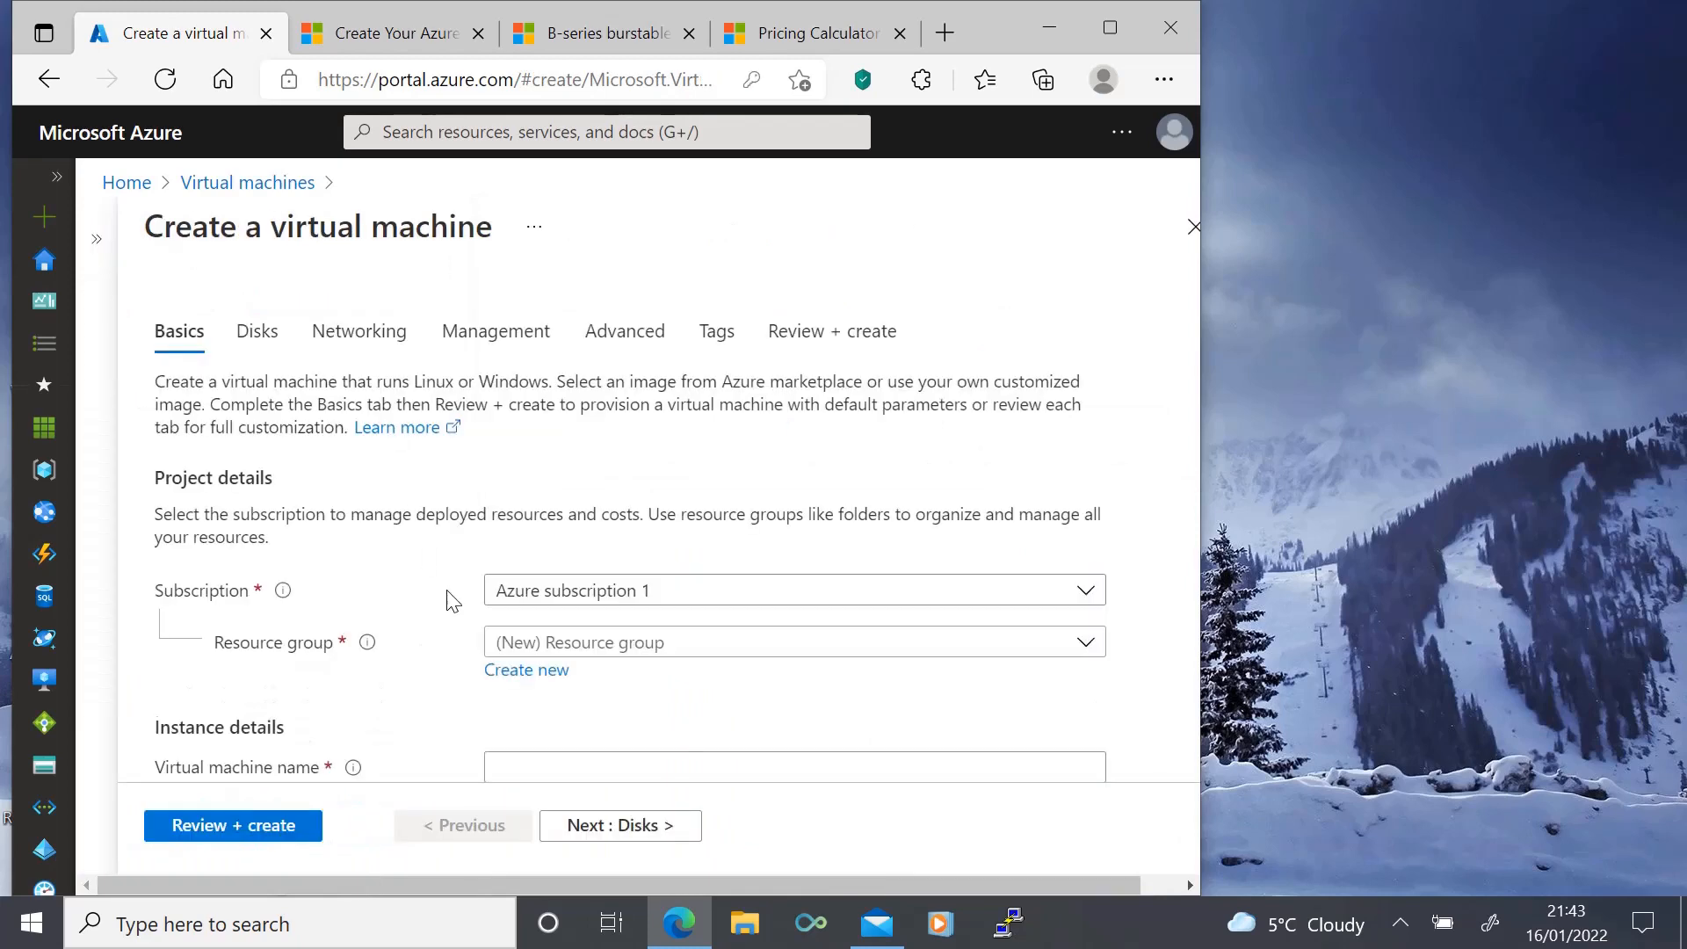
pyautogui.scroll(-3, 439, 545)
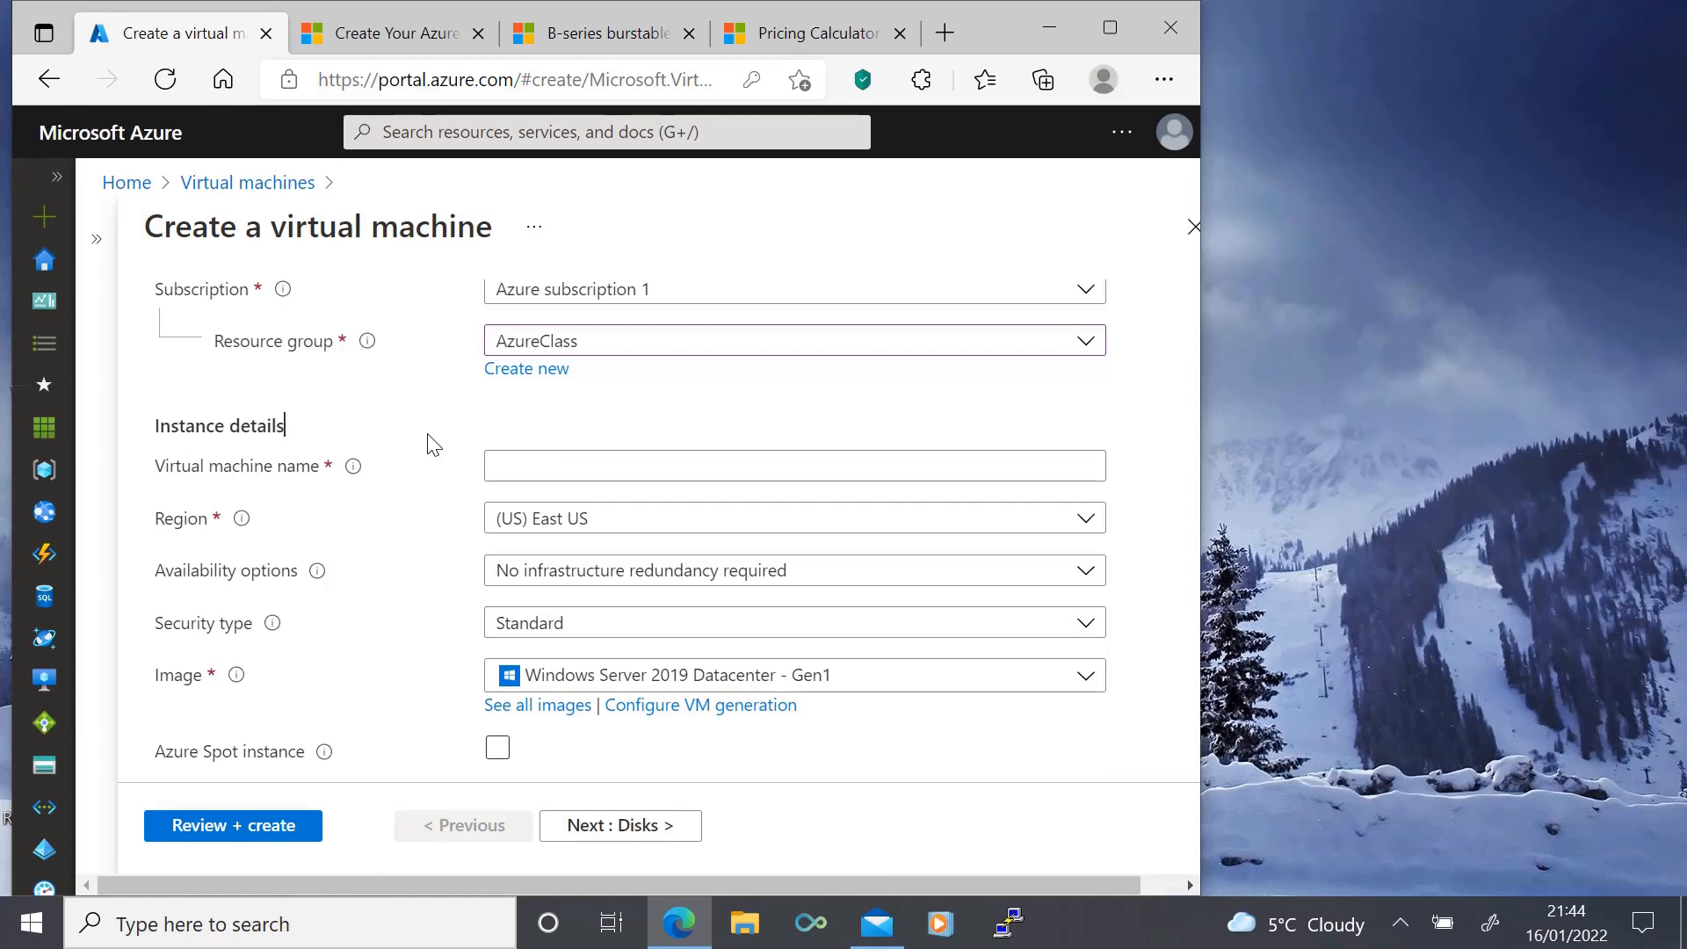
# Name the virtual machine VM1
pyautogui.click(528, 465)
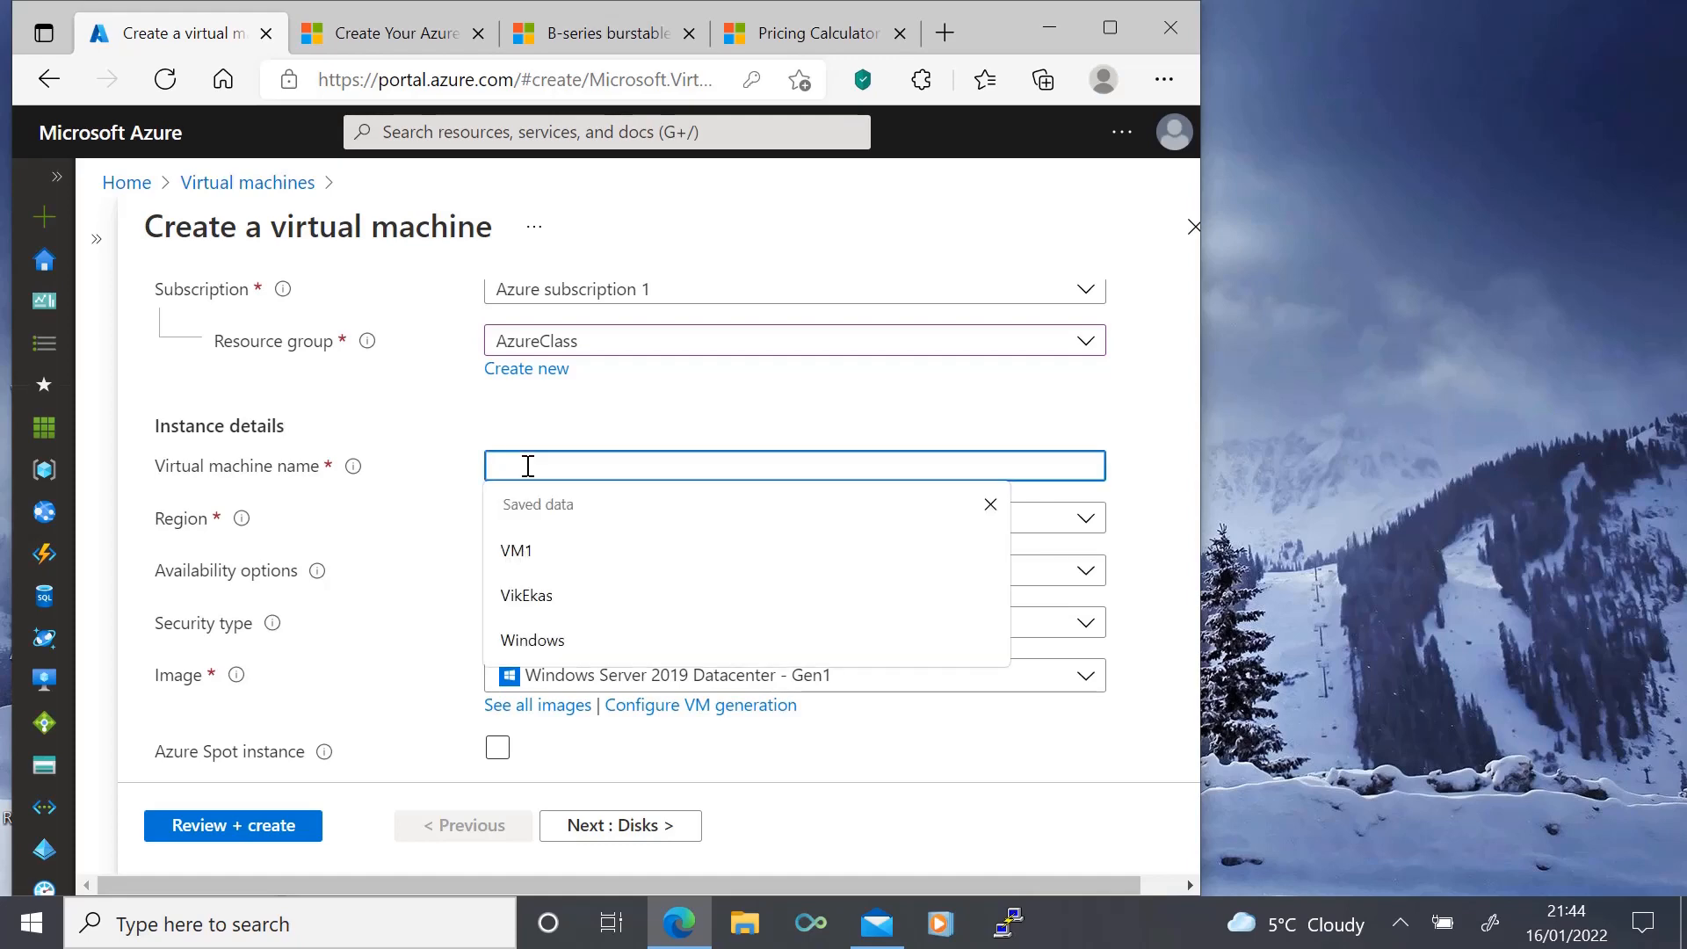
pyautogui.click(557, 638)
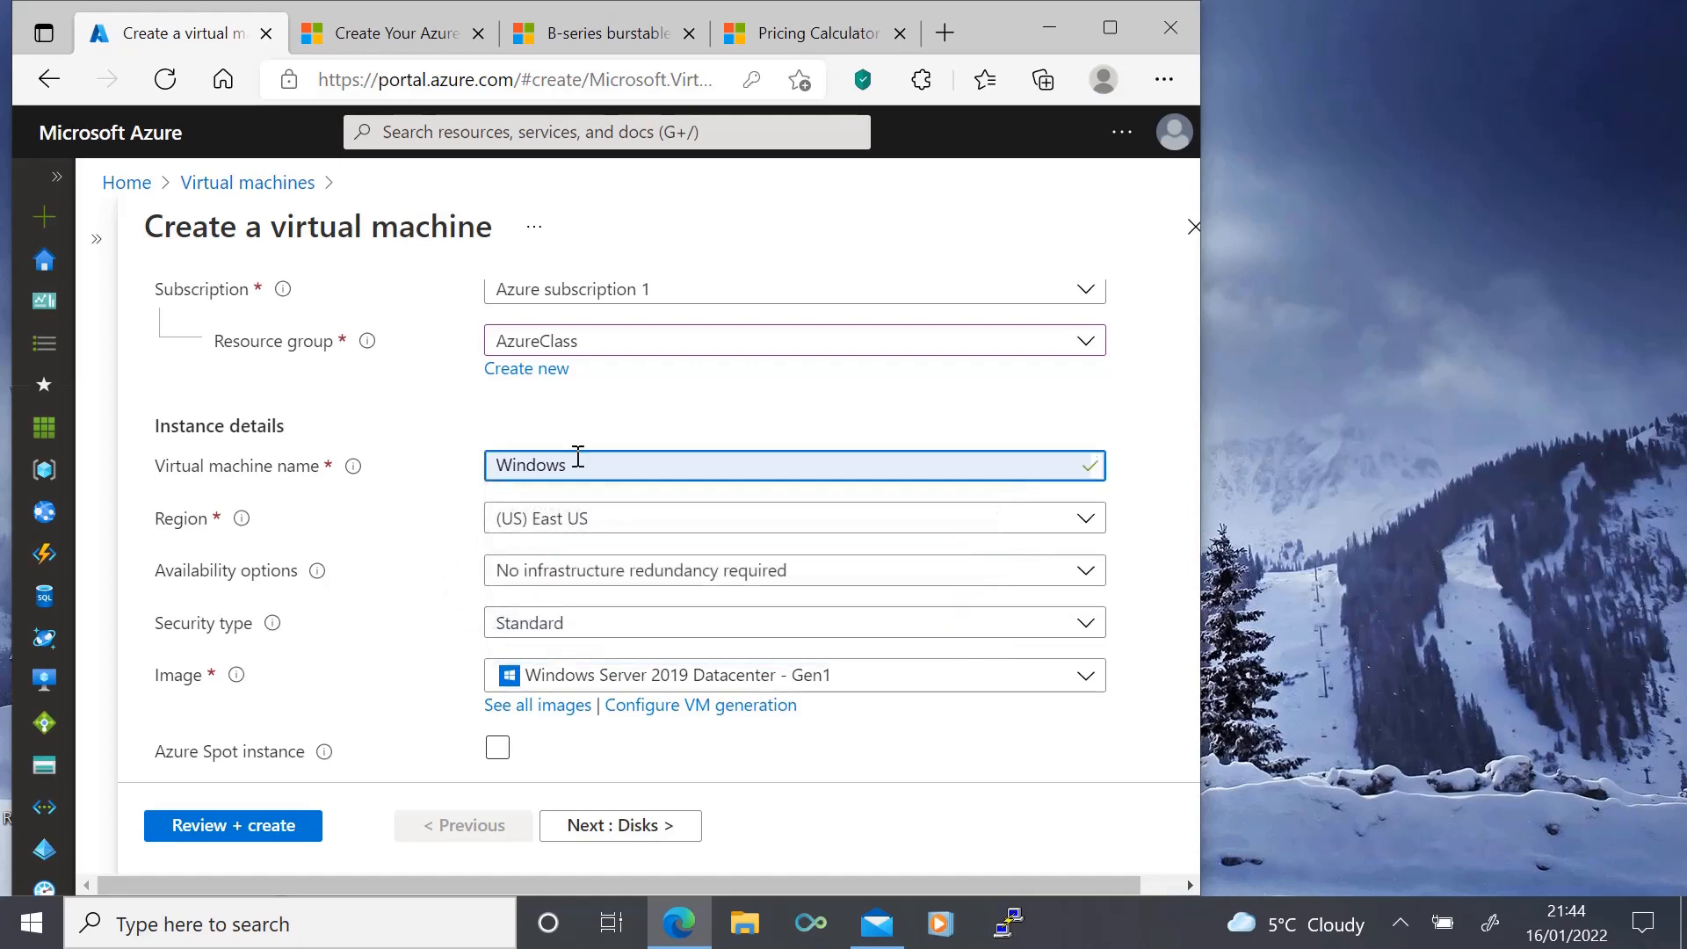
pyautogui.moveTo(577, 465); pyautogui.dragTo(317, 455)
pyautogui.write('VM1')
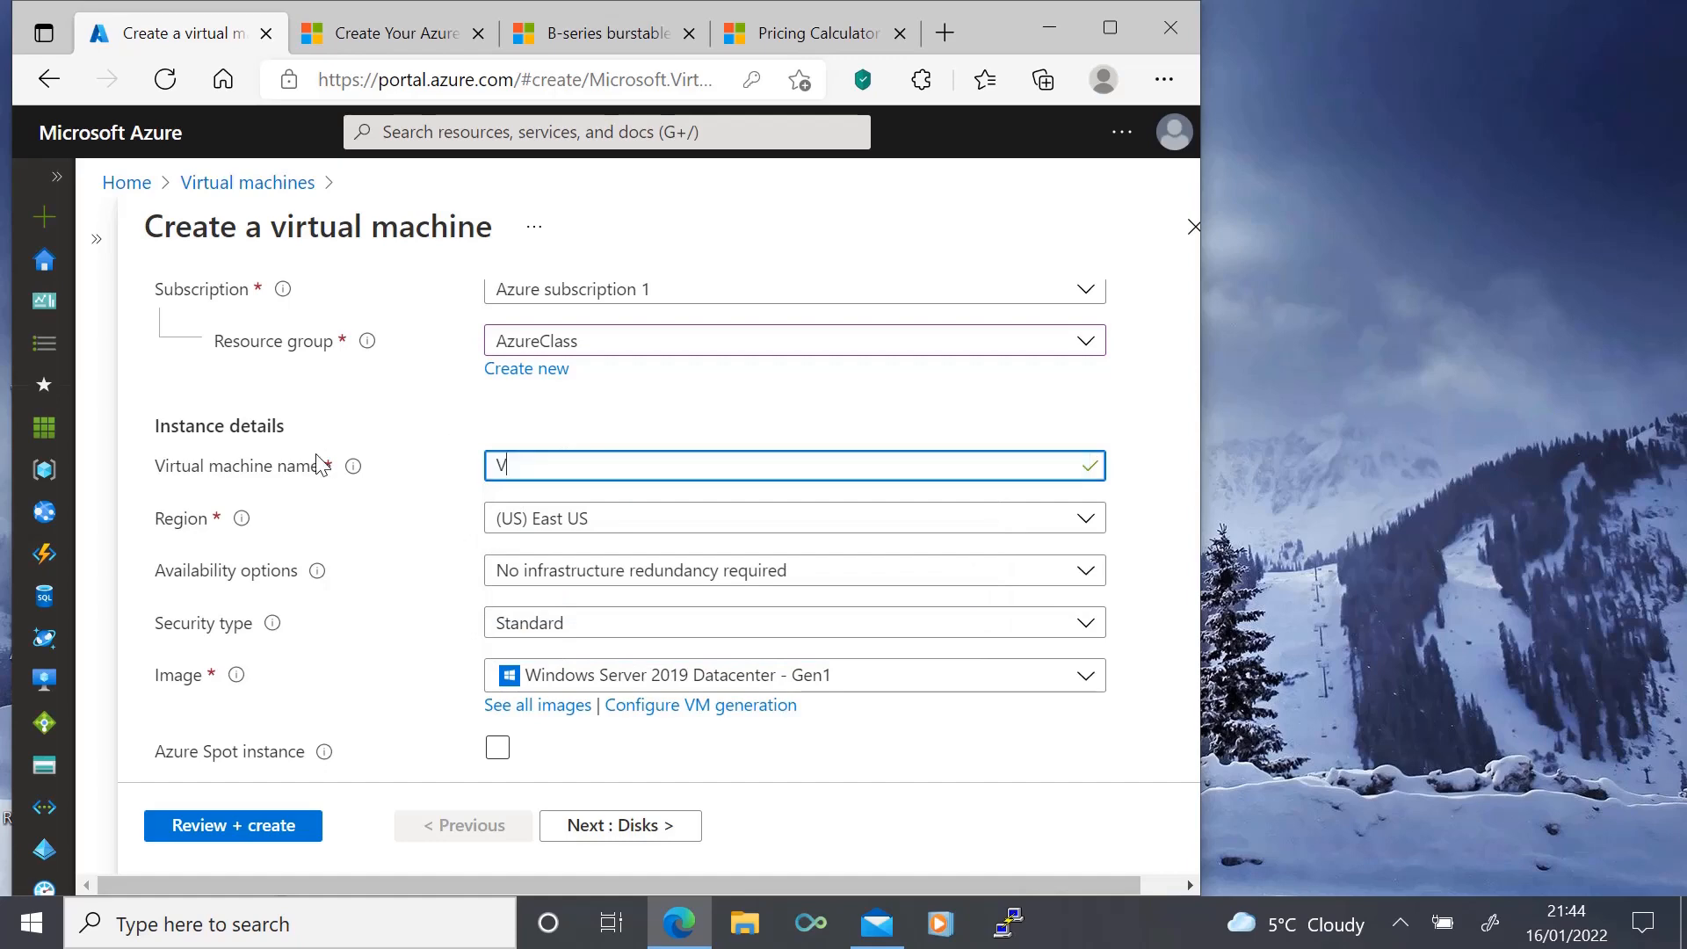
pyautogui.click(381, 587)
# Fill in the confirmation of the administrator account password for the virtual machine
pyautogui.scroll(-3, 380, 587)
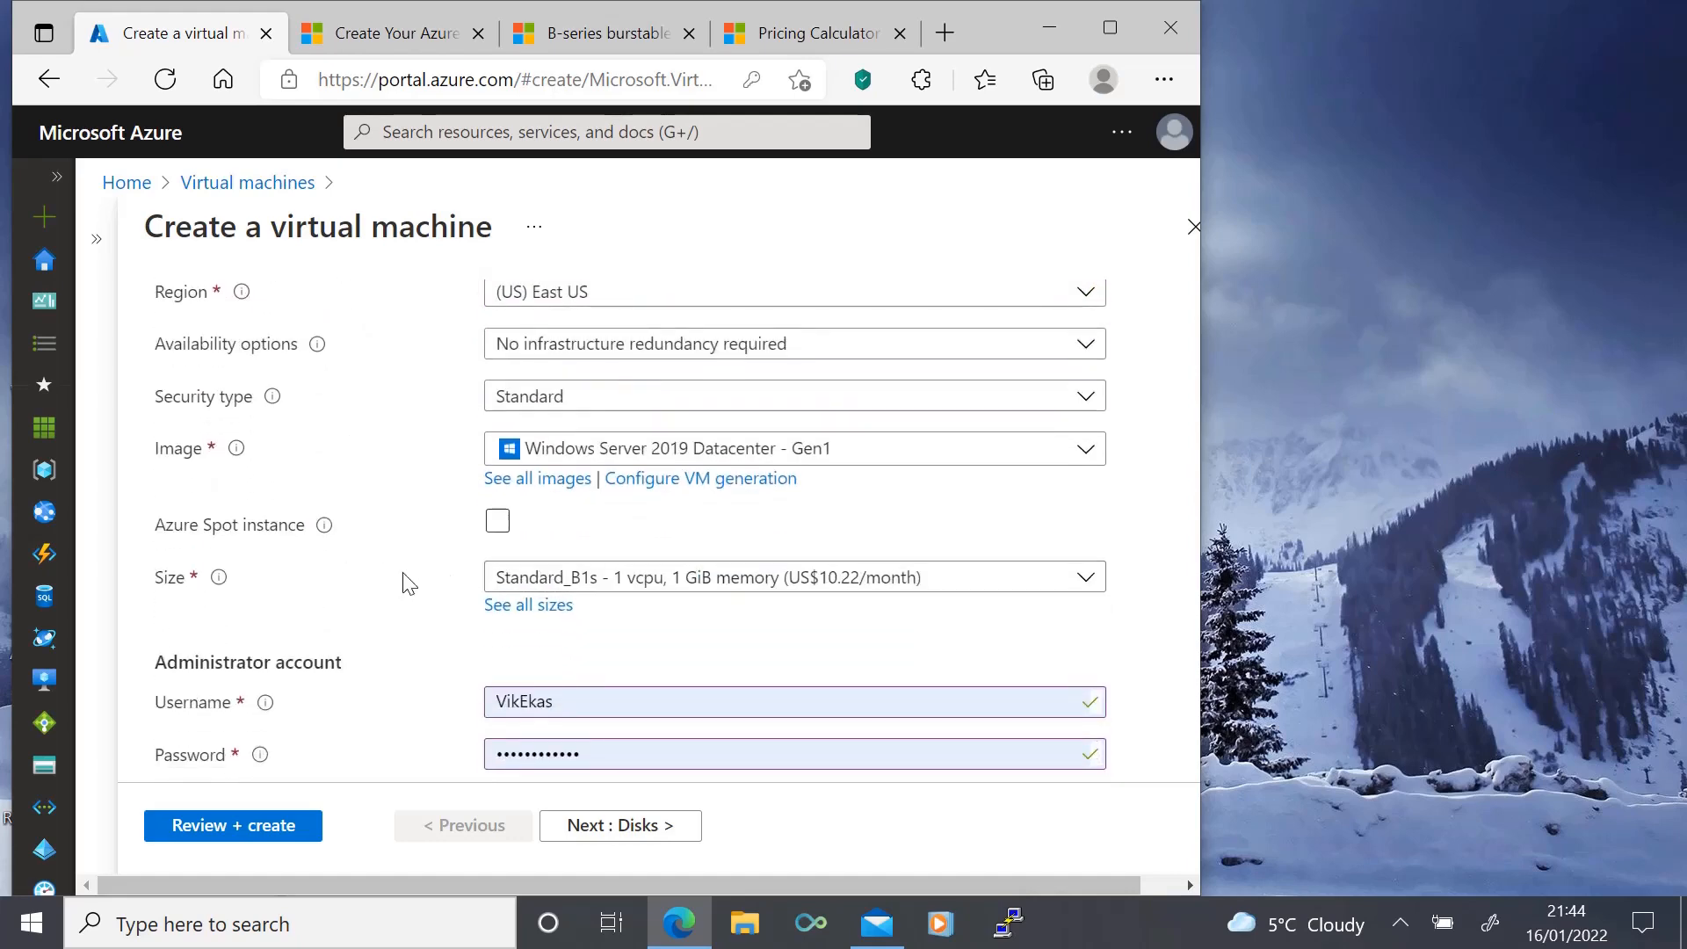
pyautogui.scroll(-4, 408, 585)
pyautogui.click(516, 502)
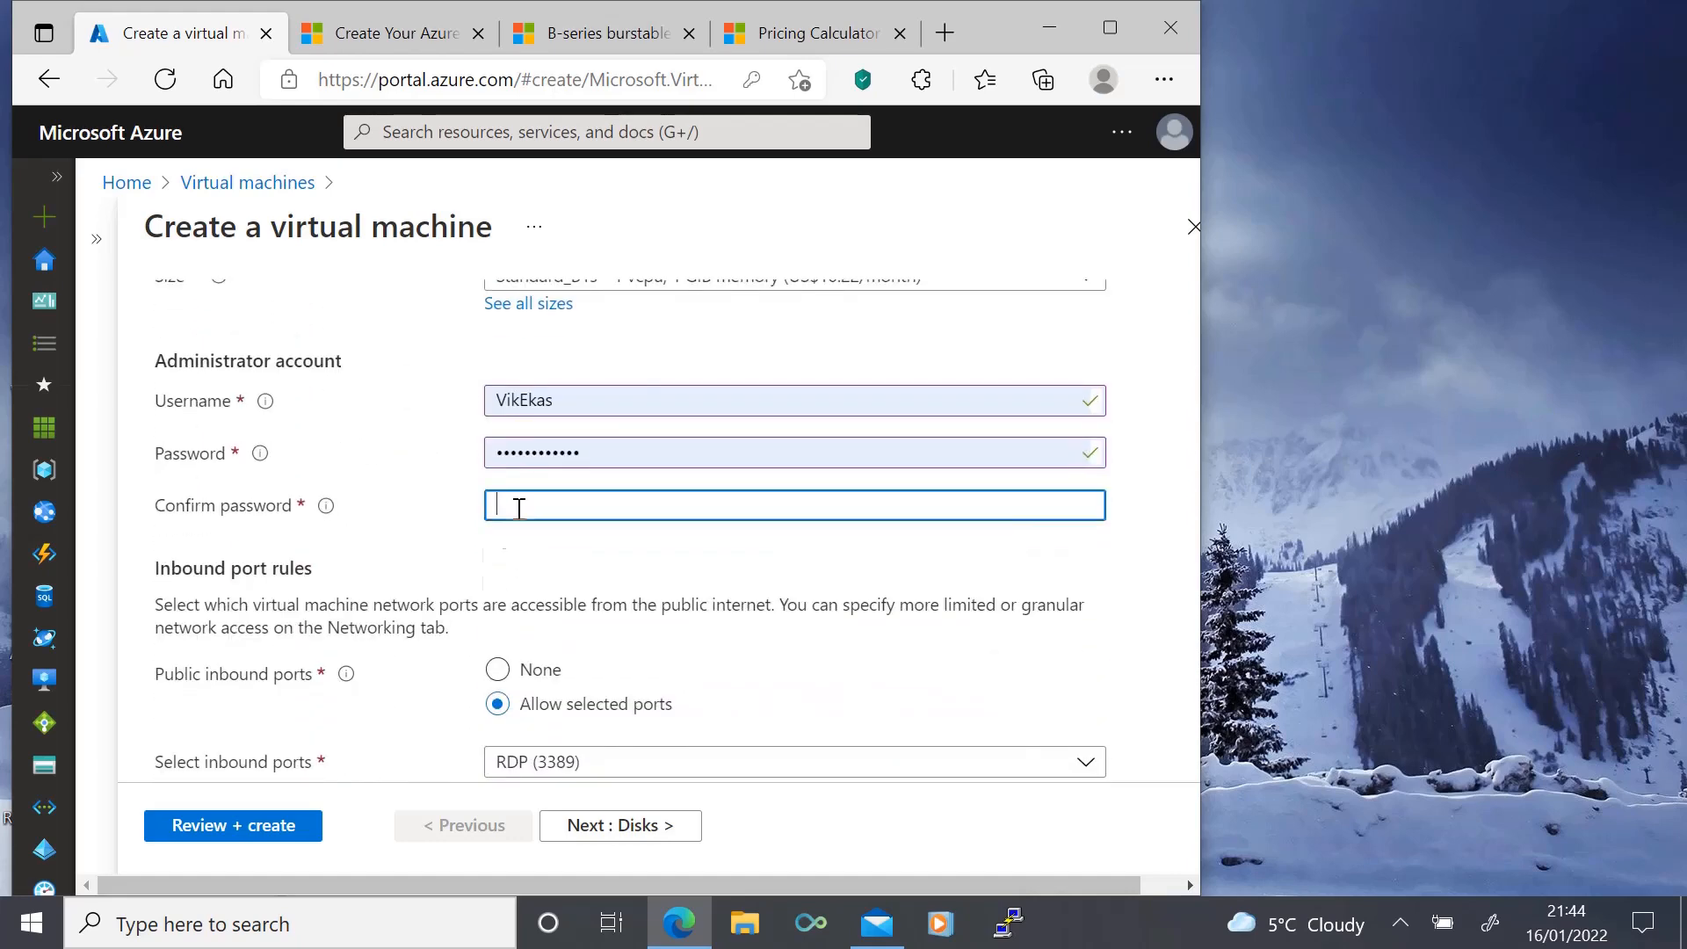
pyautogui.click(539, 591)
# Opt to use an existing Windows Server license for the virtual machine and confirm the license
pyautogui.scroll(-3, 426, 564)
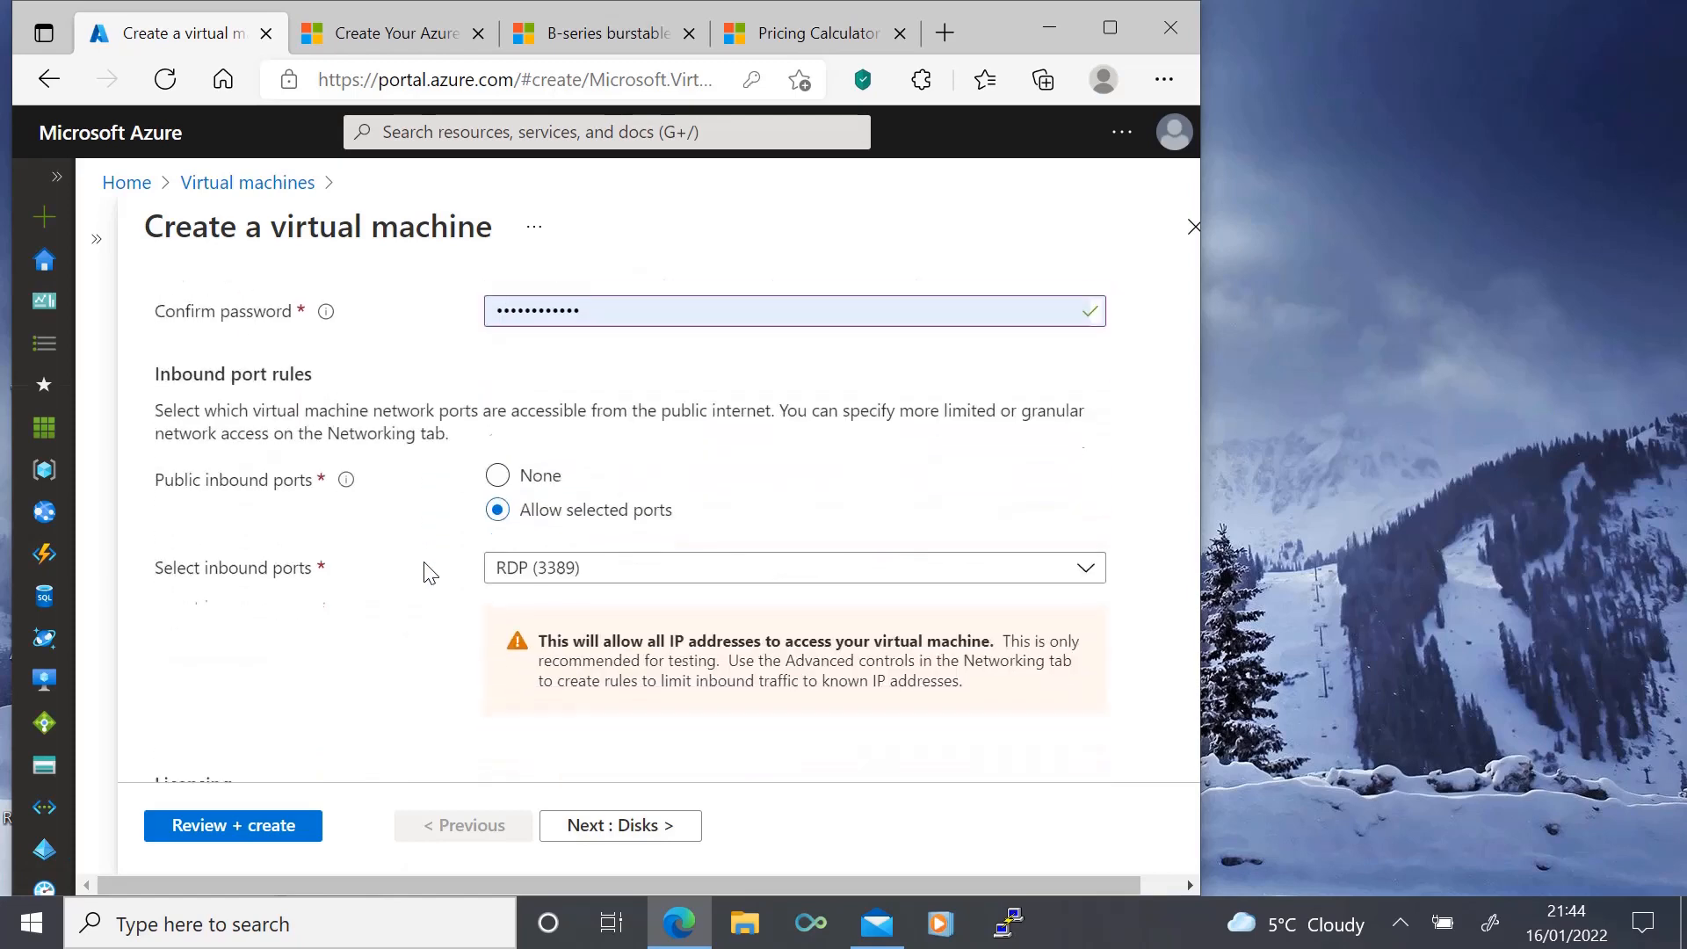
pyautogui.scroll(-1, 468, 535)
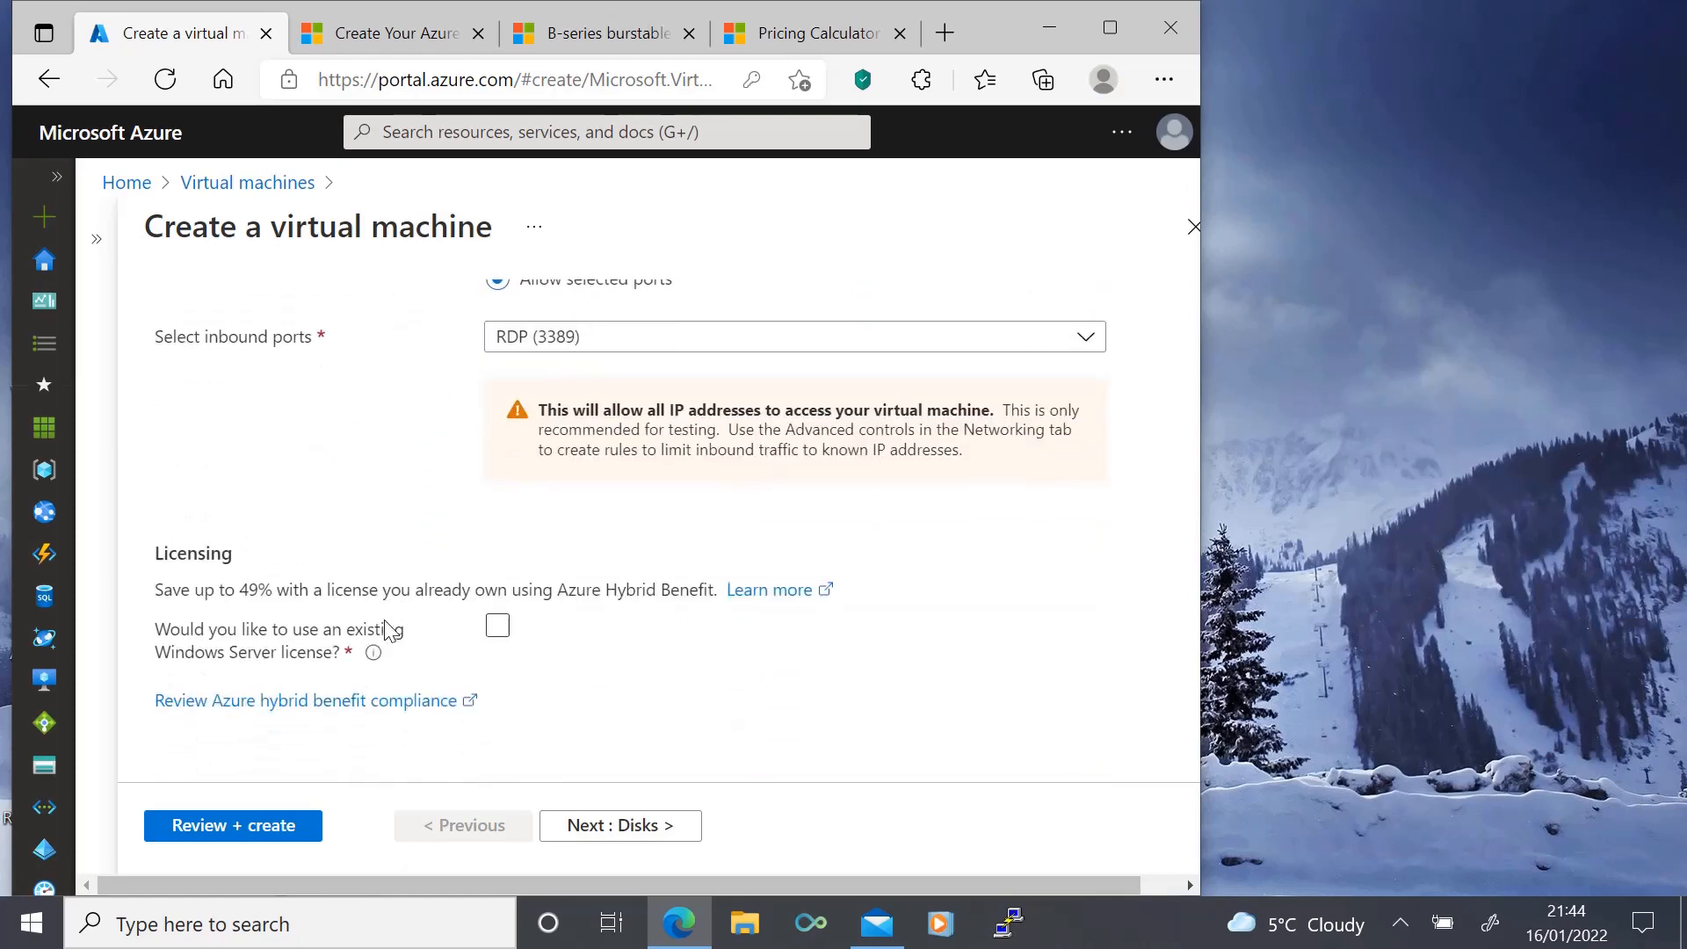
pyautogui.click(497, 624)
pyautogui.click(167, 698)
# Continue to the disk settings and set the OS disk type to Standard HDD (locally-redundant storage)
pyautogui.click(617, 825)
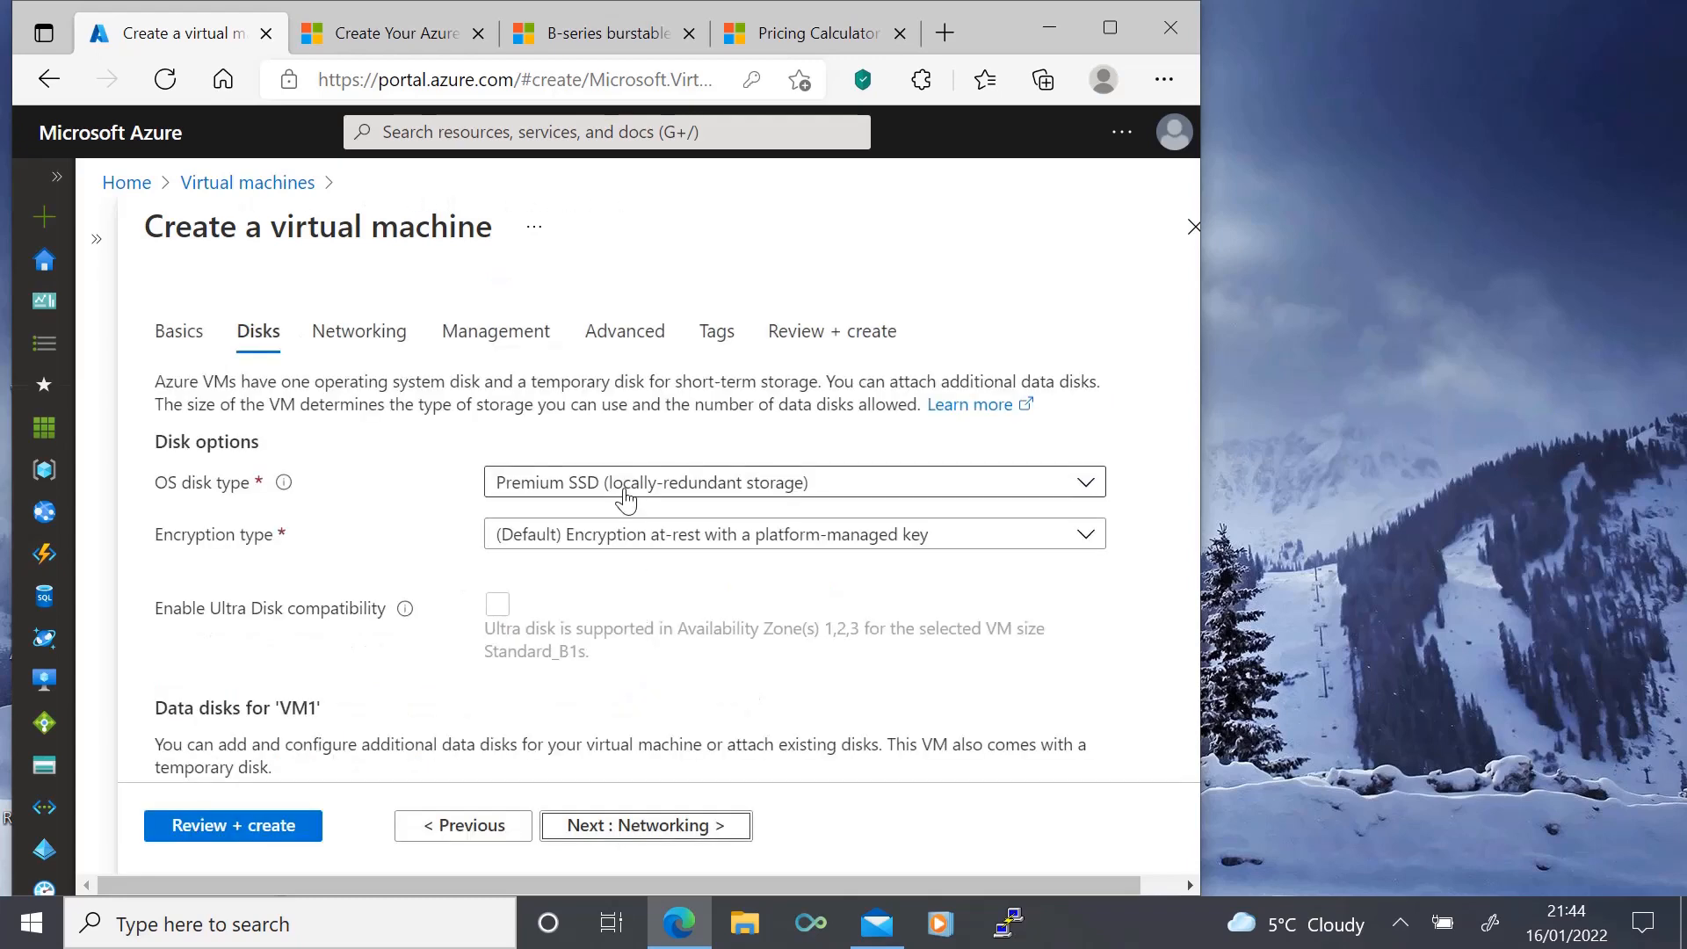
pyautogui.click(622, 485)
pyautogui.click(545, 719)
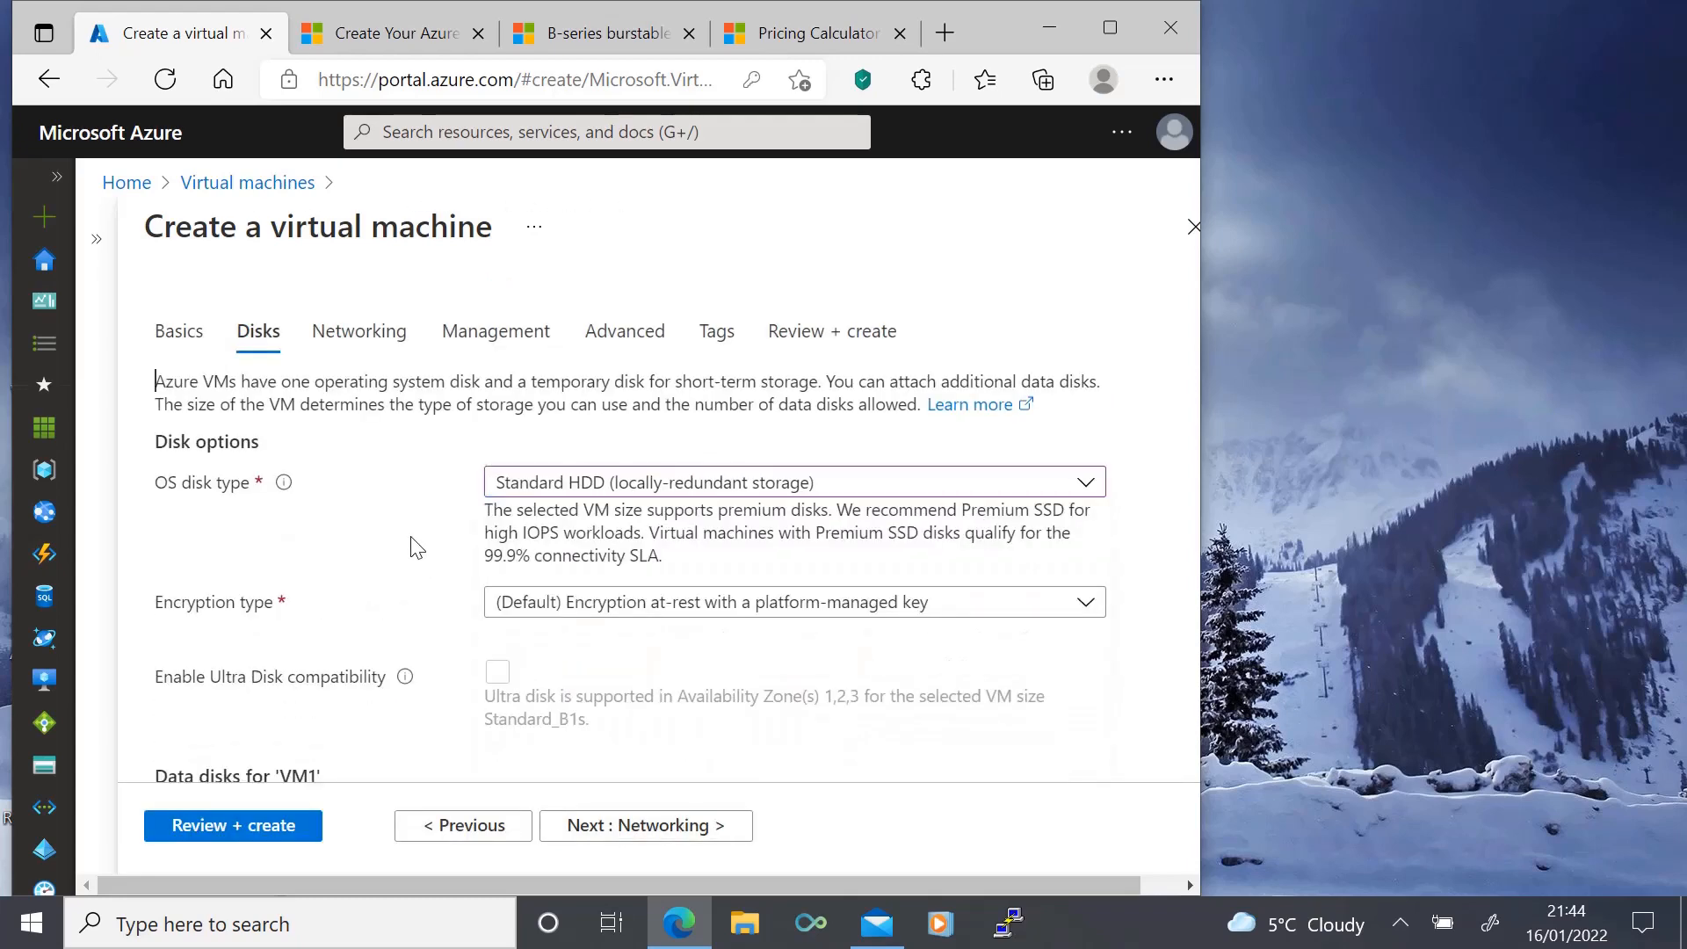
# Turn off managed disks in the advanced disk options and use 1demostorageaccount as the storage account
pyautogui.scroll(-2, 411, 539)
pyautogui.moveTo(411, 538)
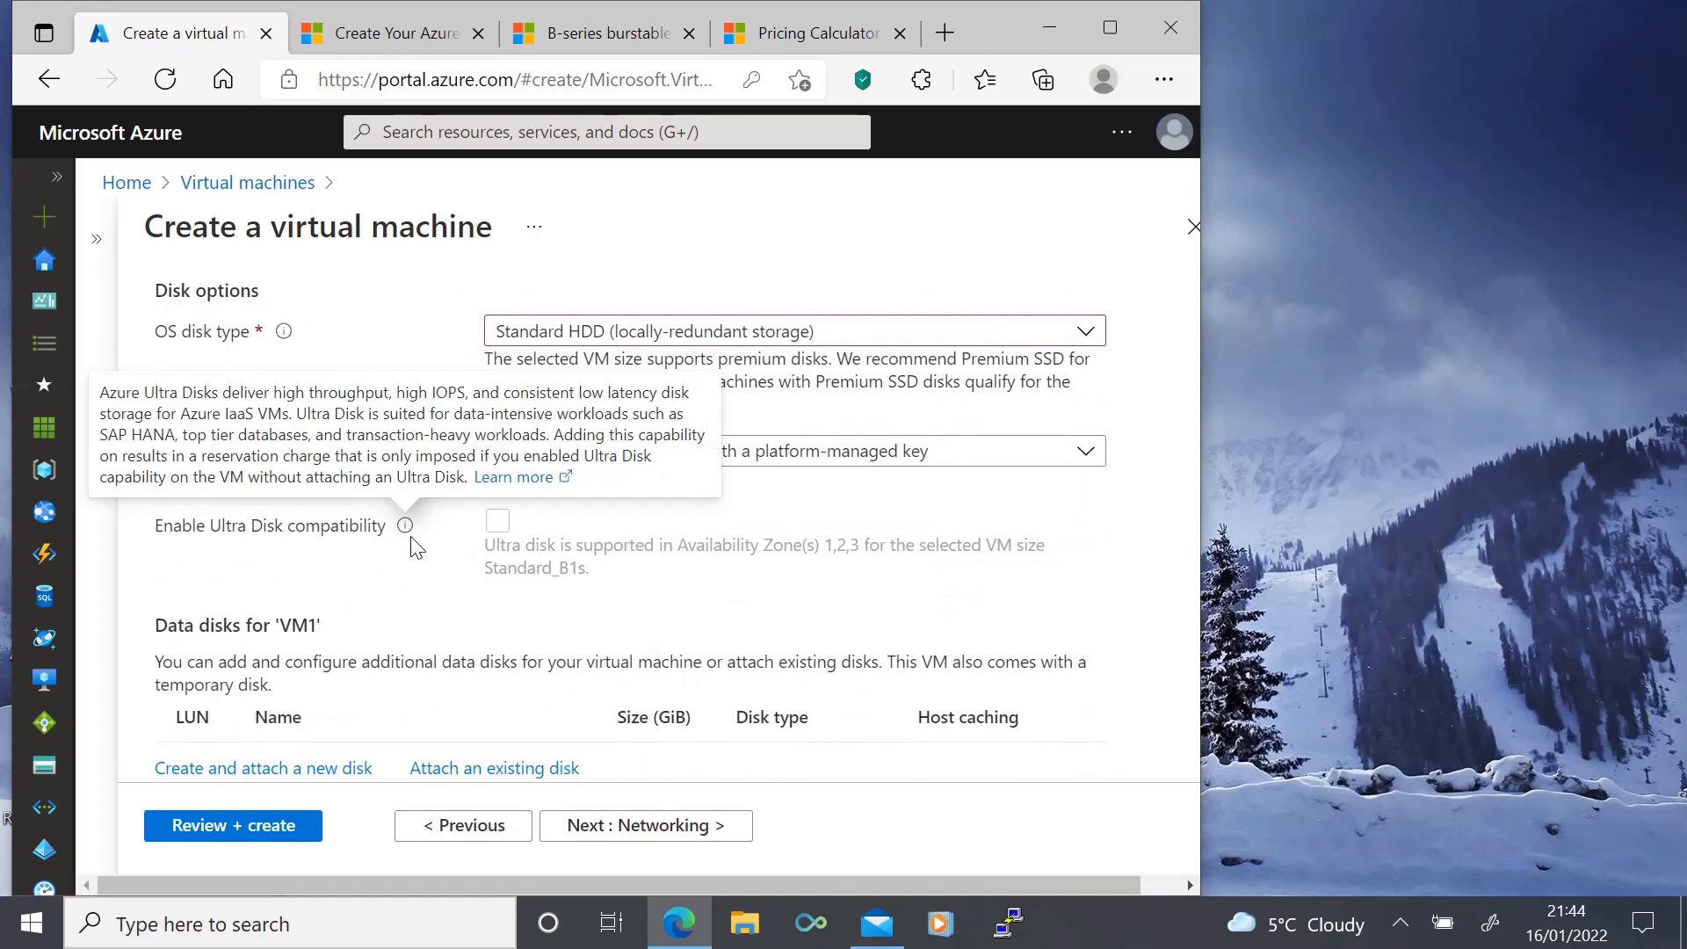
pyautogui.scroll(-2, 413, 545)
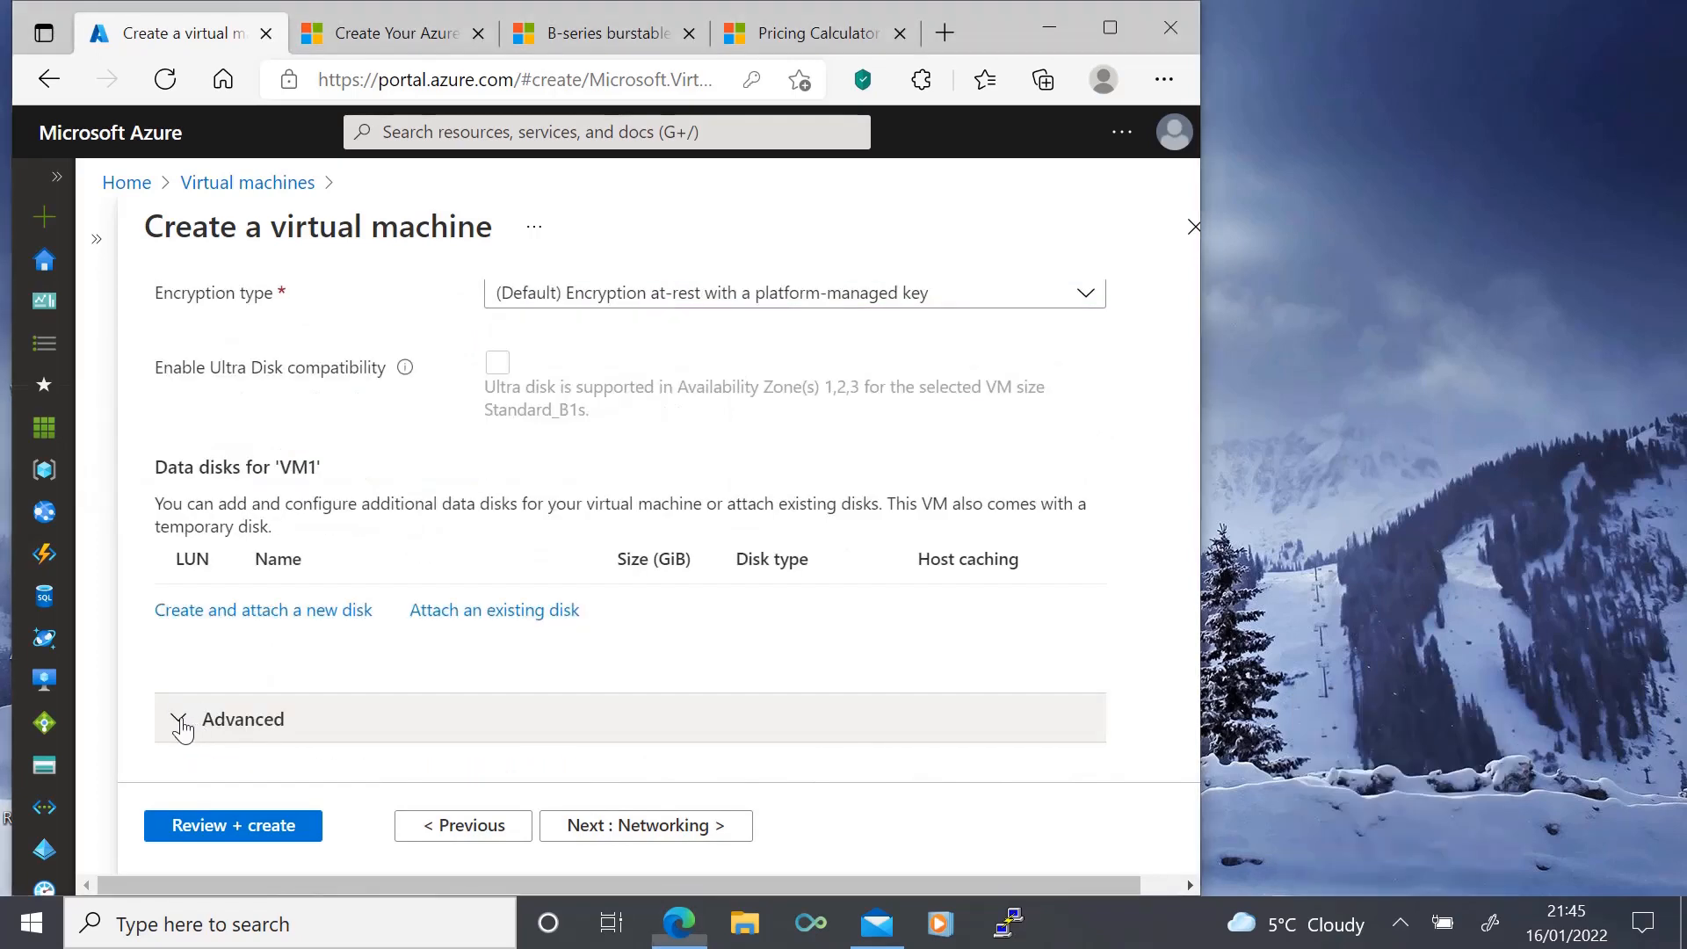
pyautogui.click(295, 722)
pyautogui.scroll(-3, 523, 659)
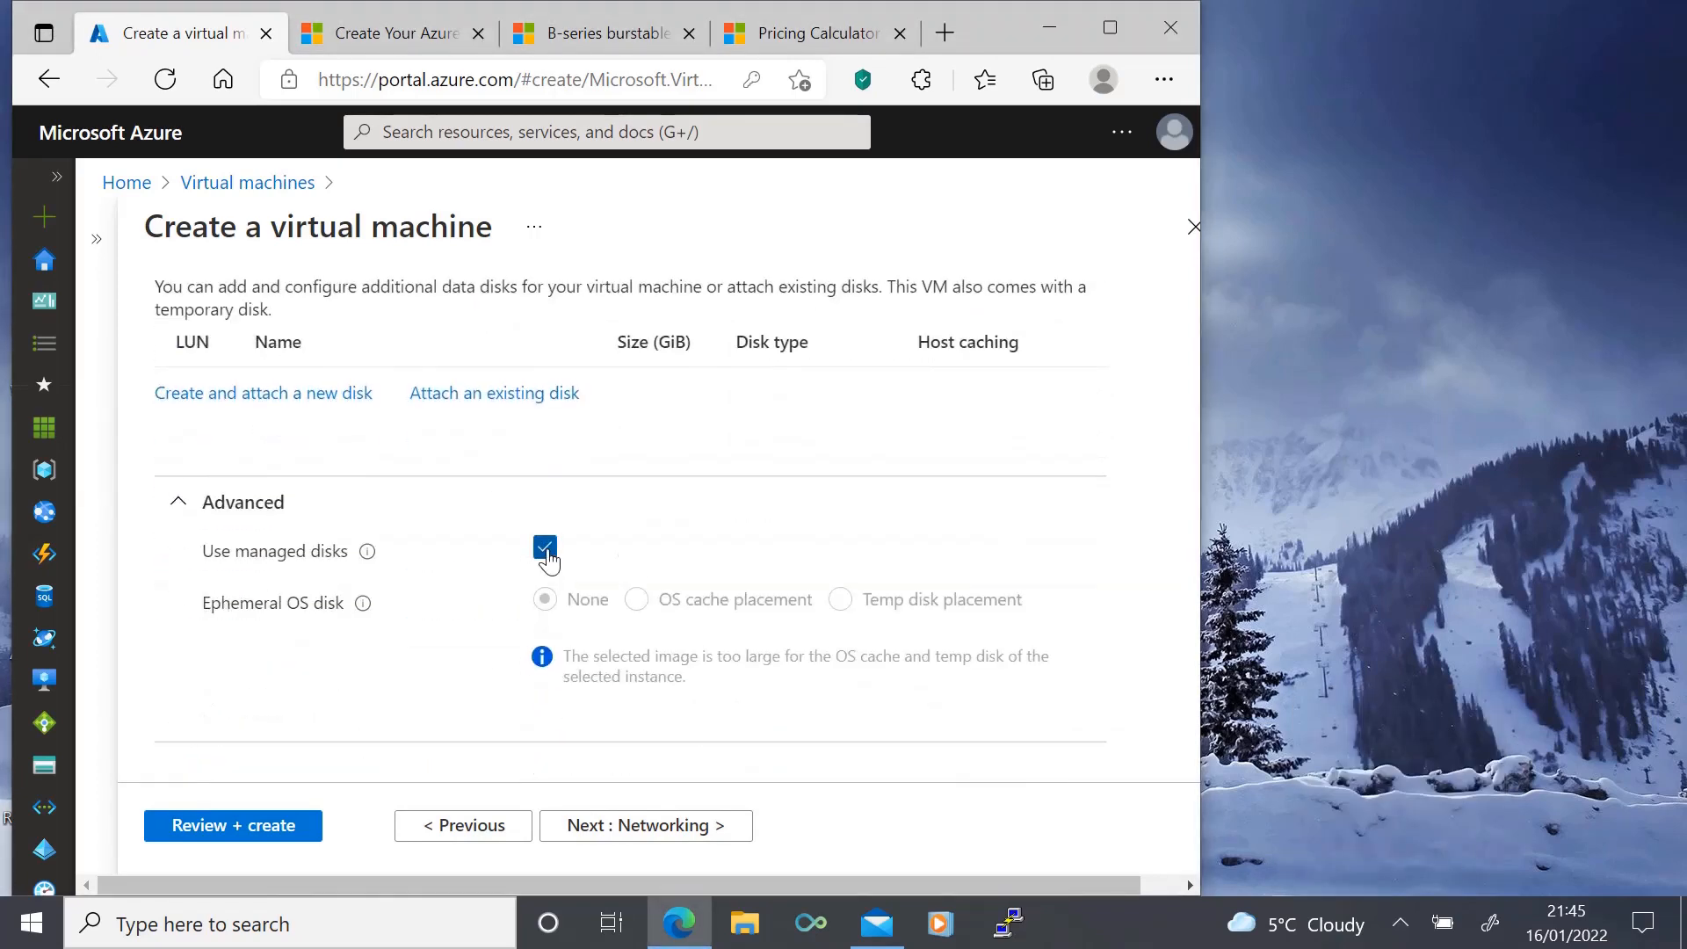
pyautogui.click(545, 548)
pyautogui.scroll(-1, 694, 550)
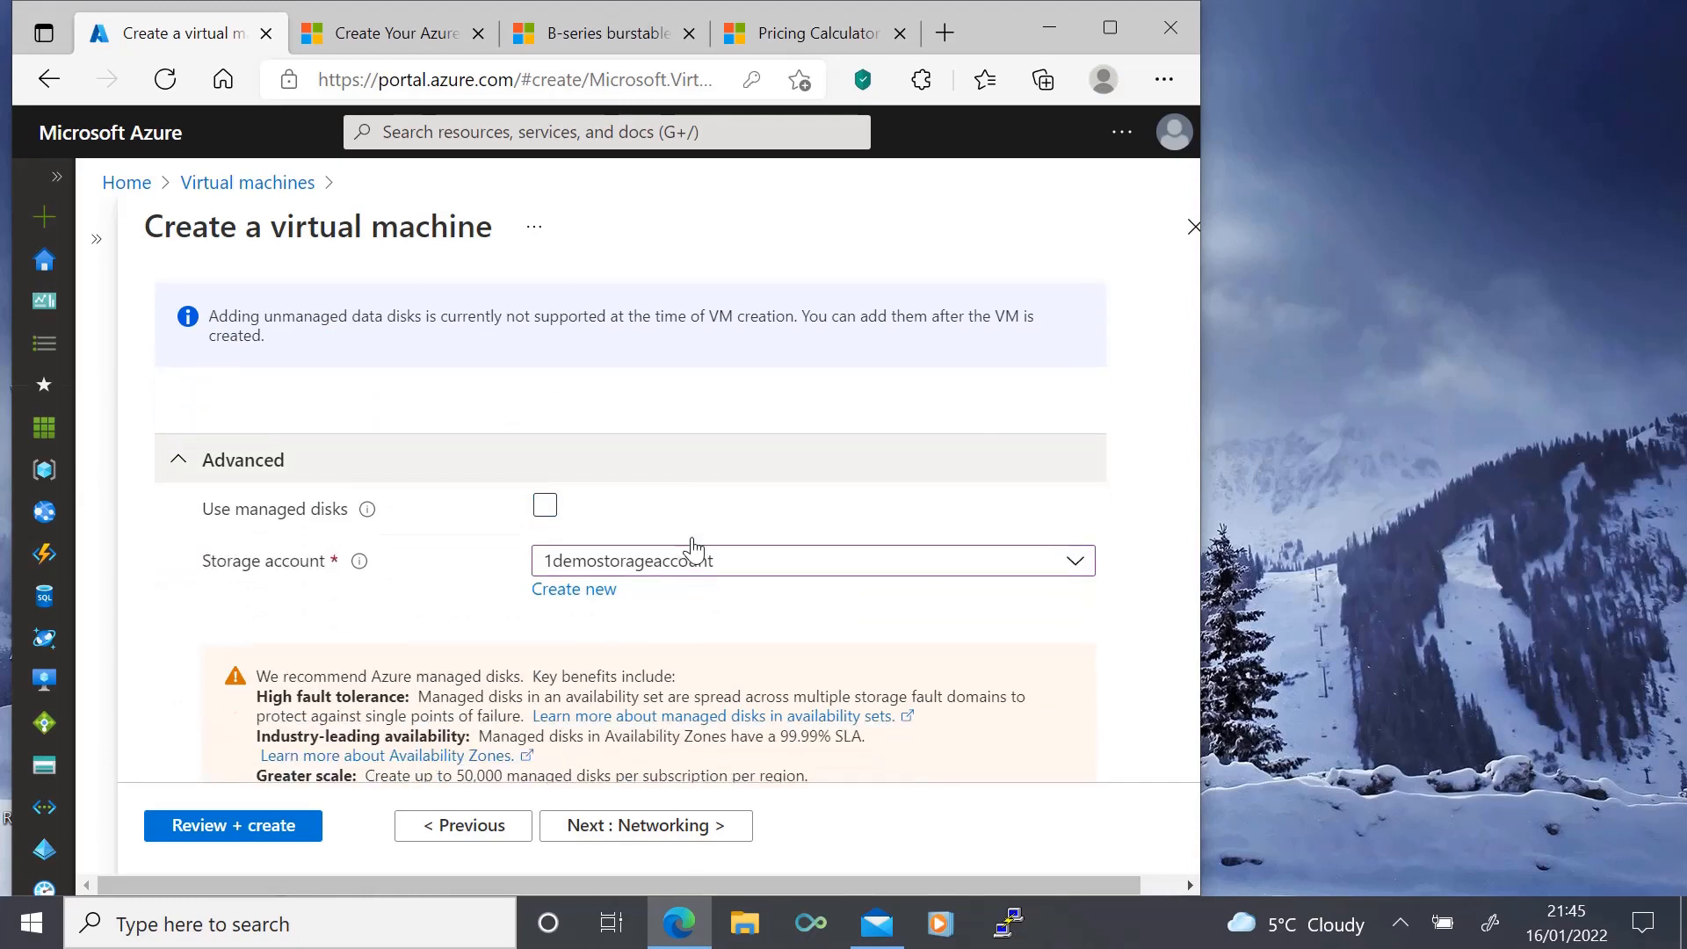
pyautogui.scroll(-4, 204, 694)
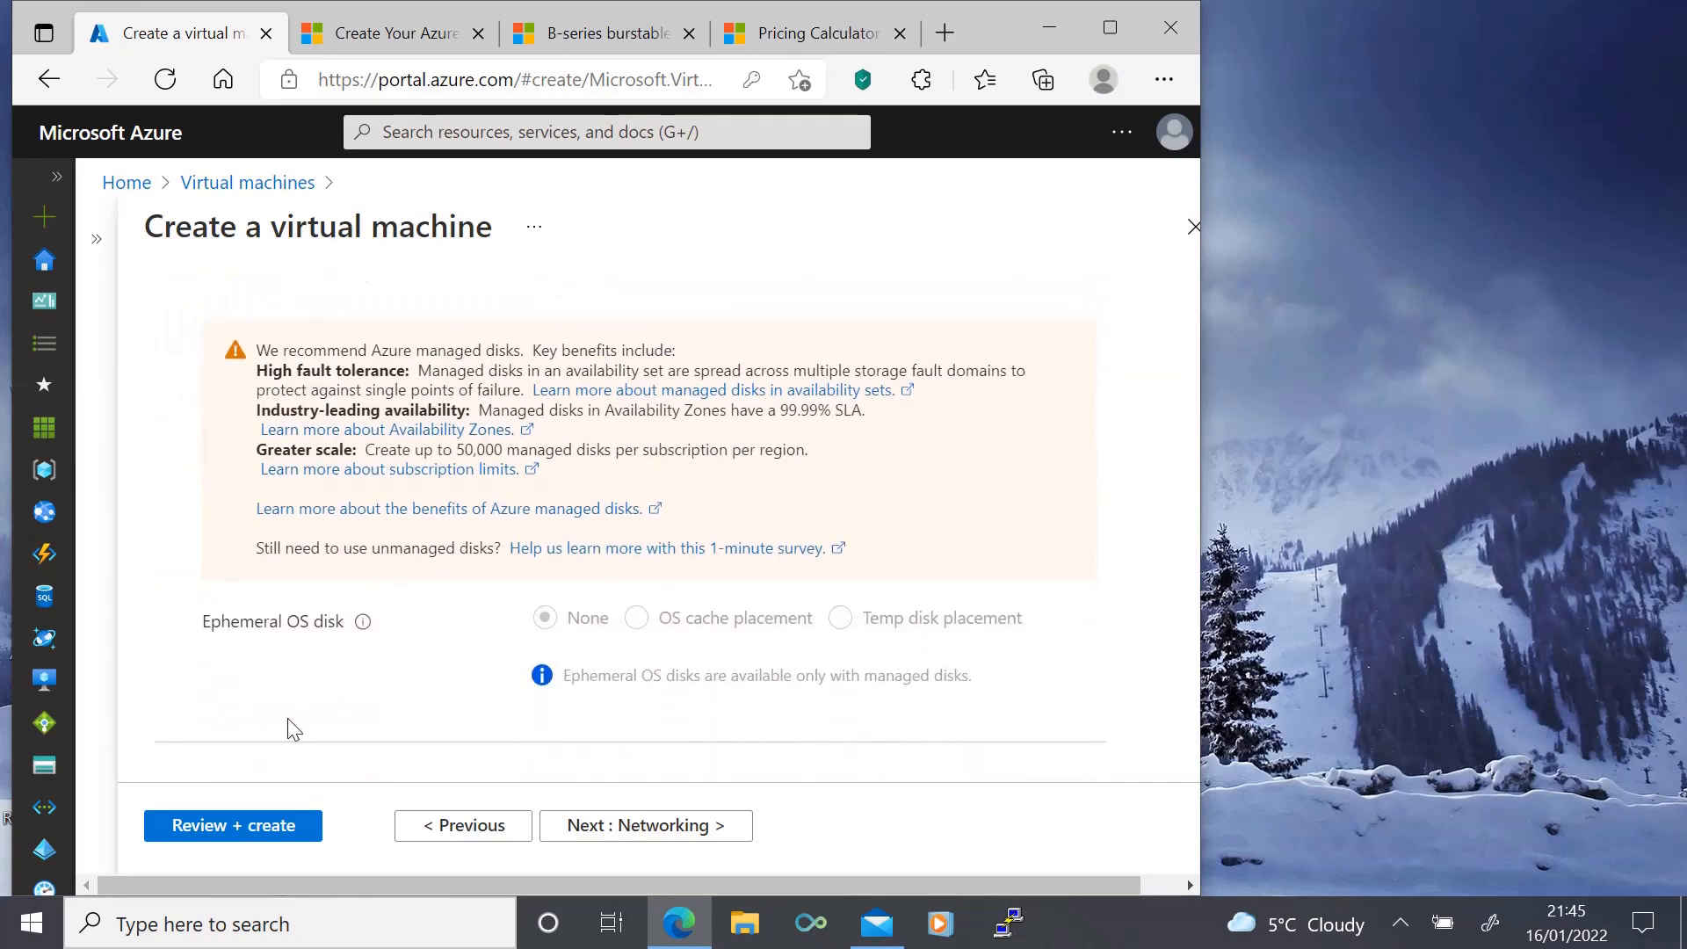
# Keep the default networking settings and turn off boot diagnostics in the management settings
pyautogui.click(645, 837)
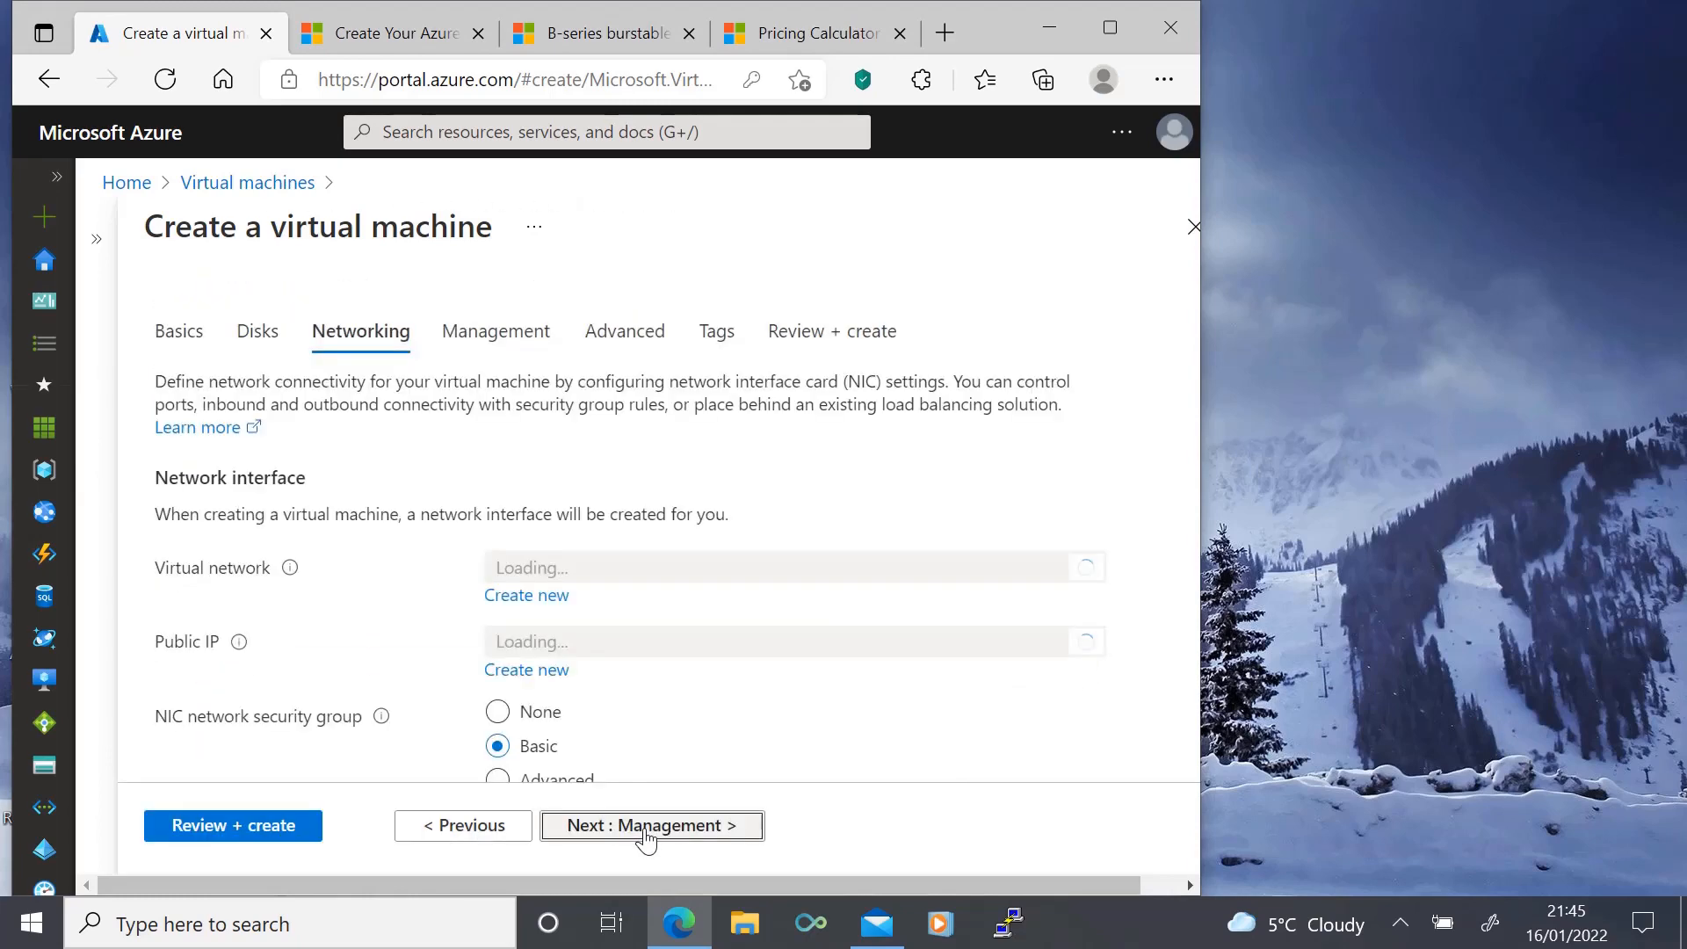
pyautogui.click(645, 837)
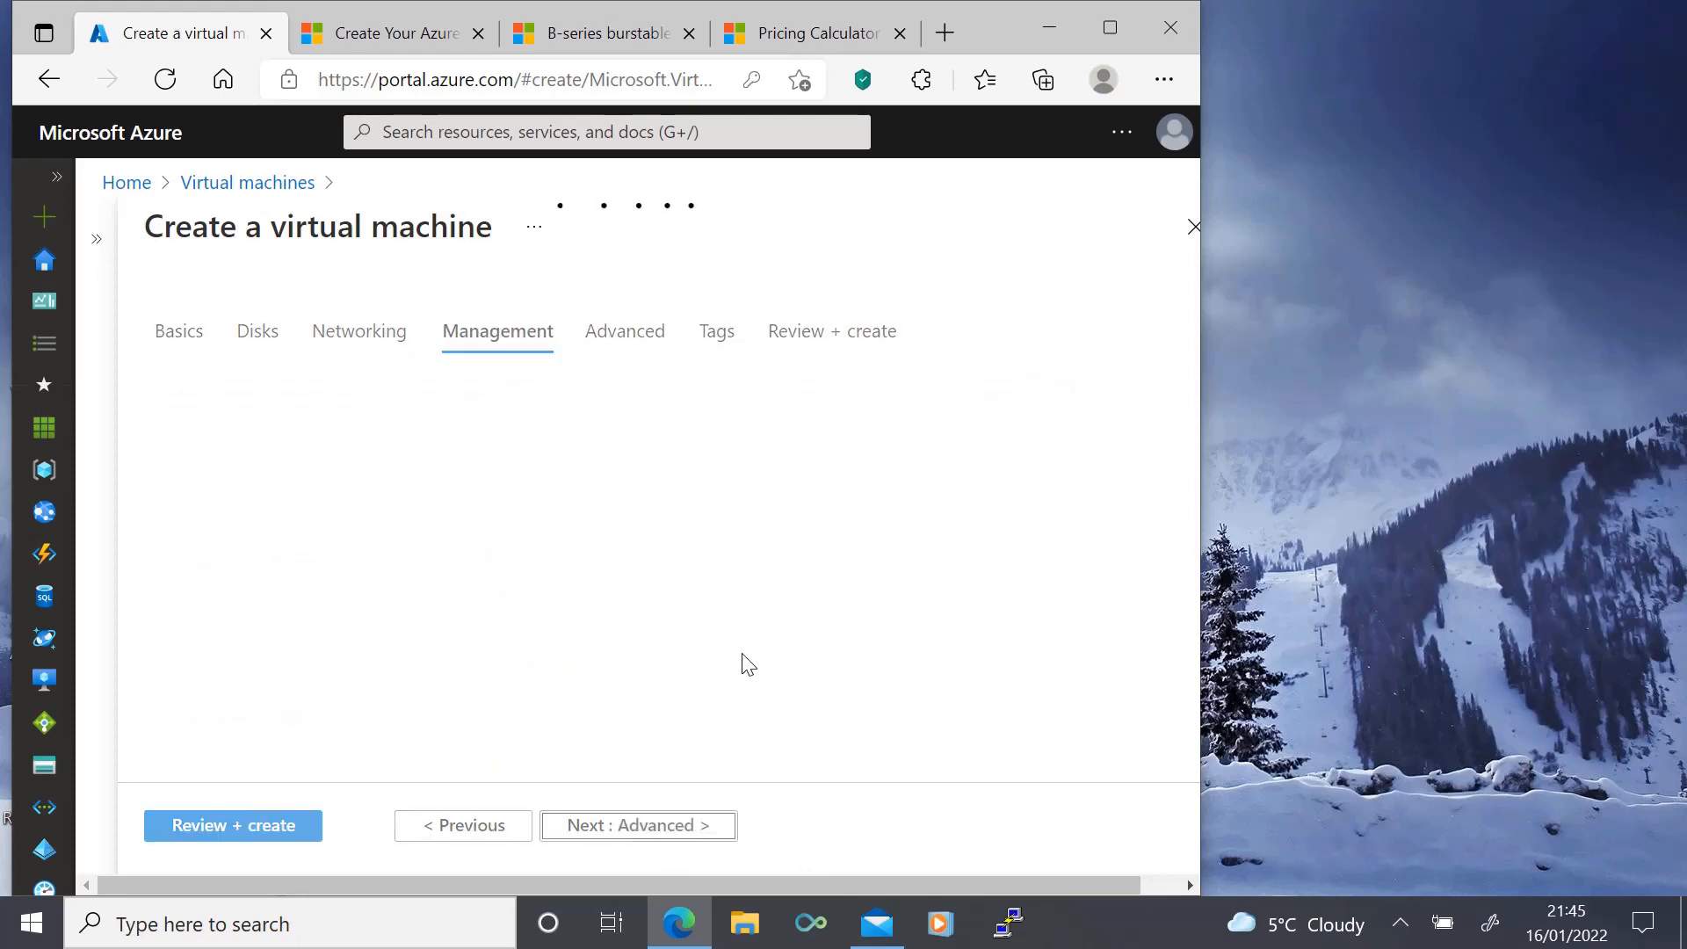
pyautogui.click(497, 700)
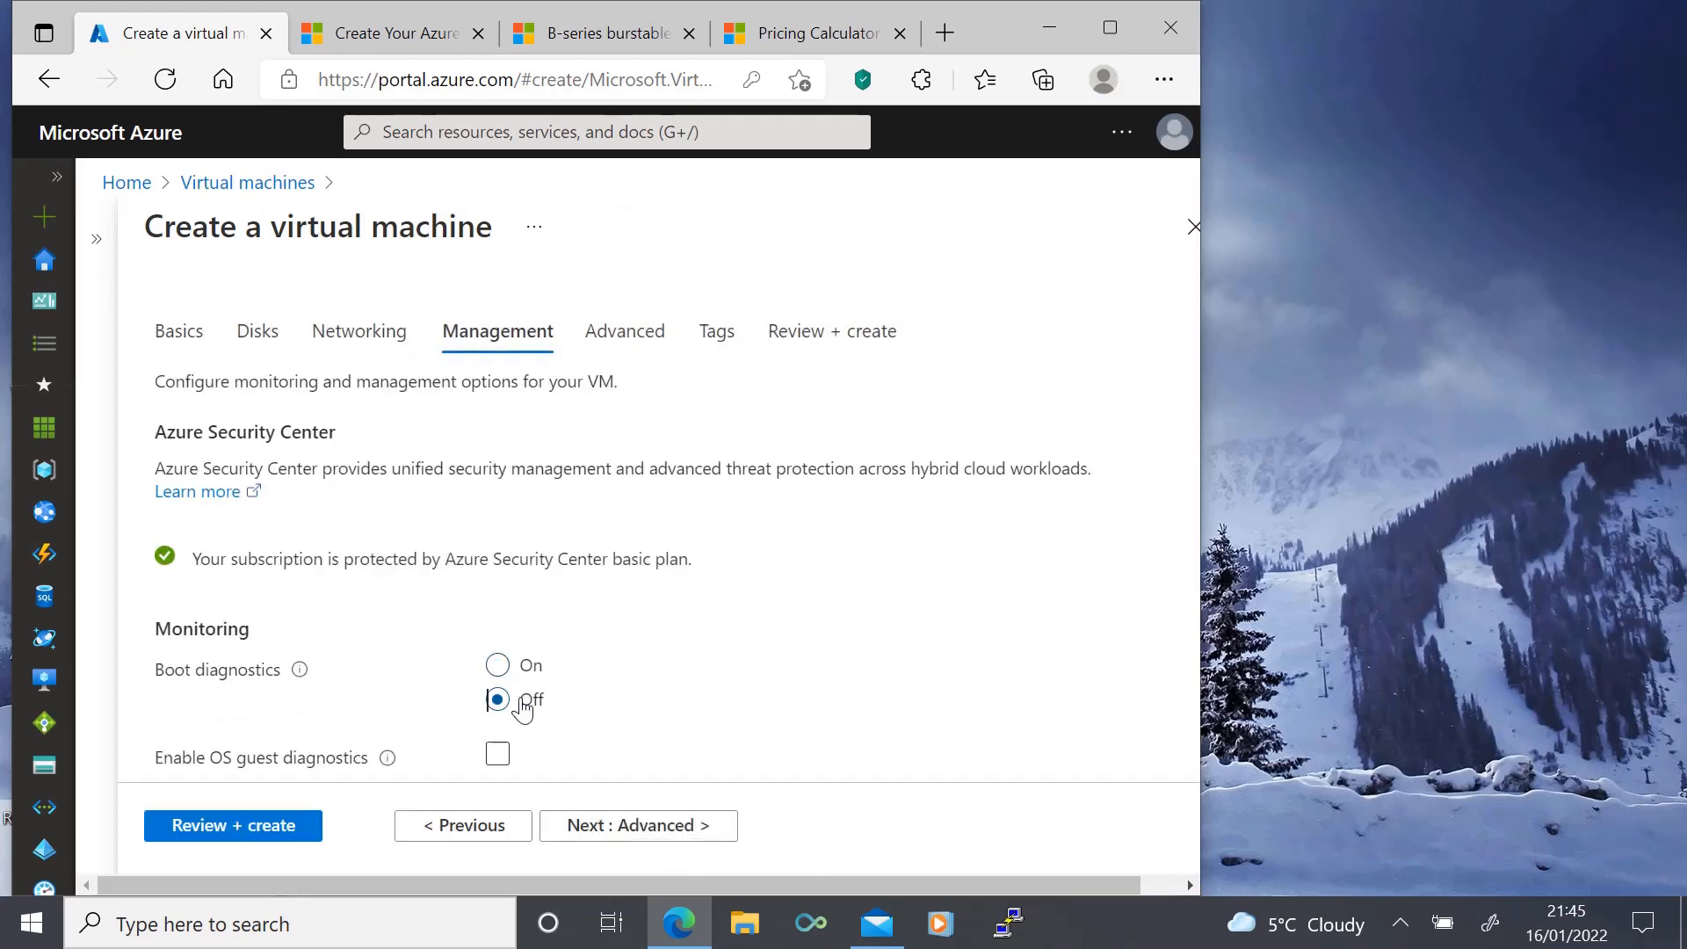
# Review the VM1 configuration and deploy the virtual machine
pyautogui.scroll(-3, 923, 708)
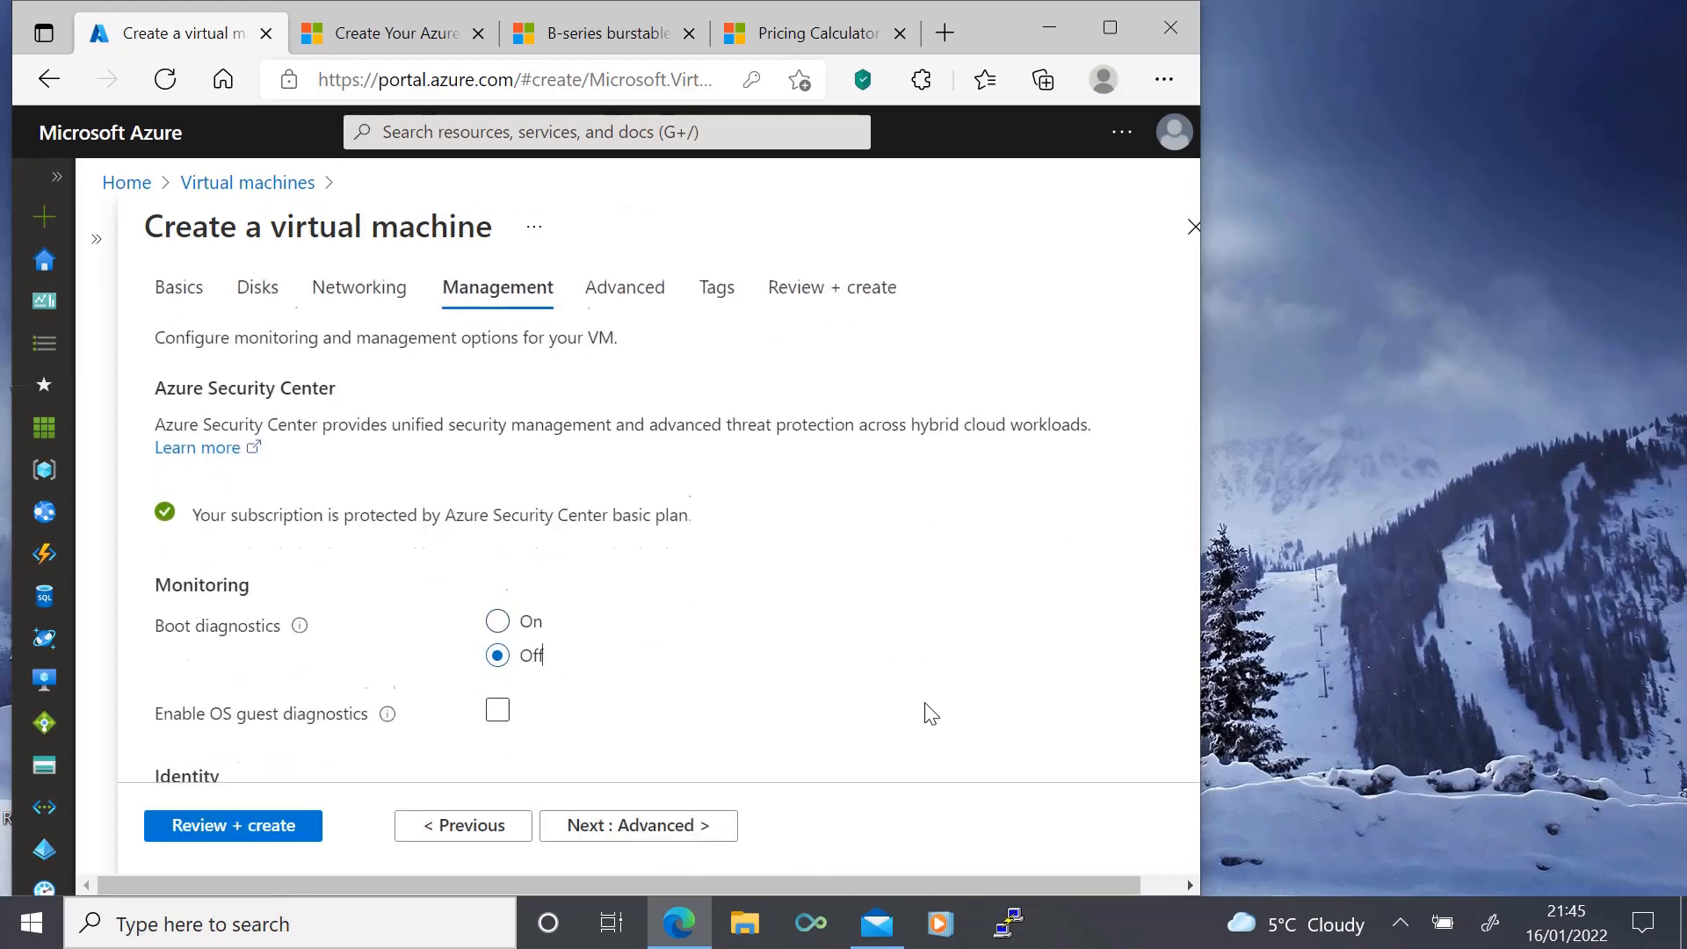
pyautogui.click(223, 826)
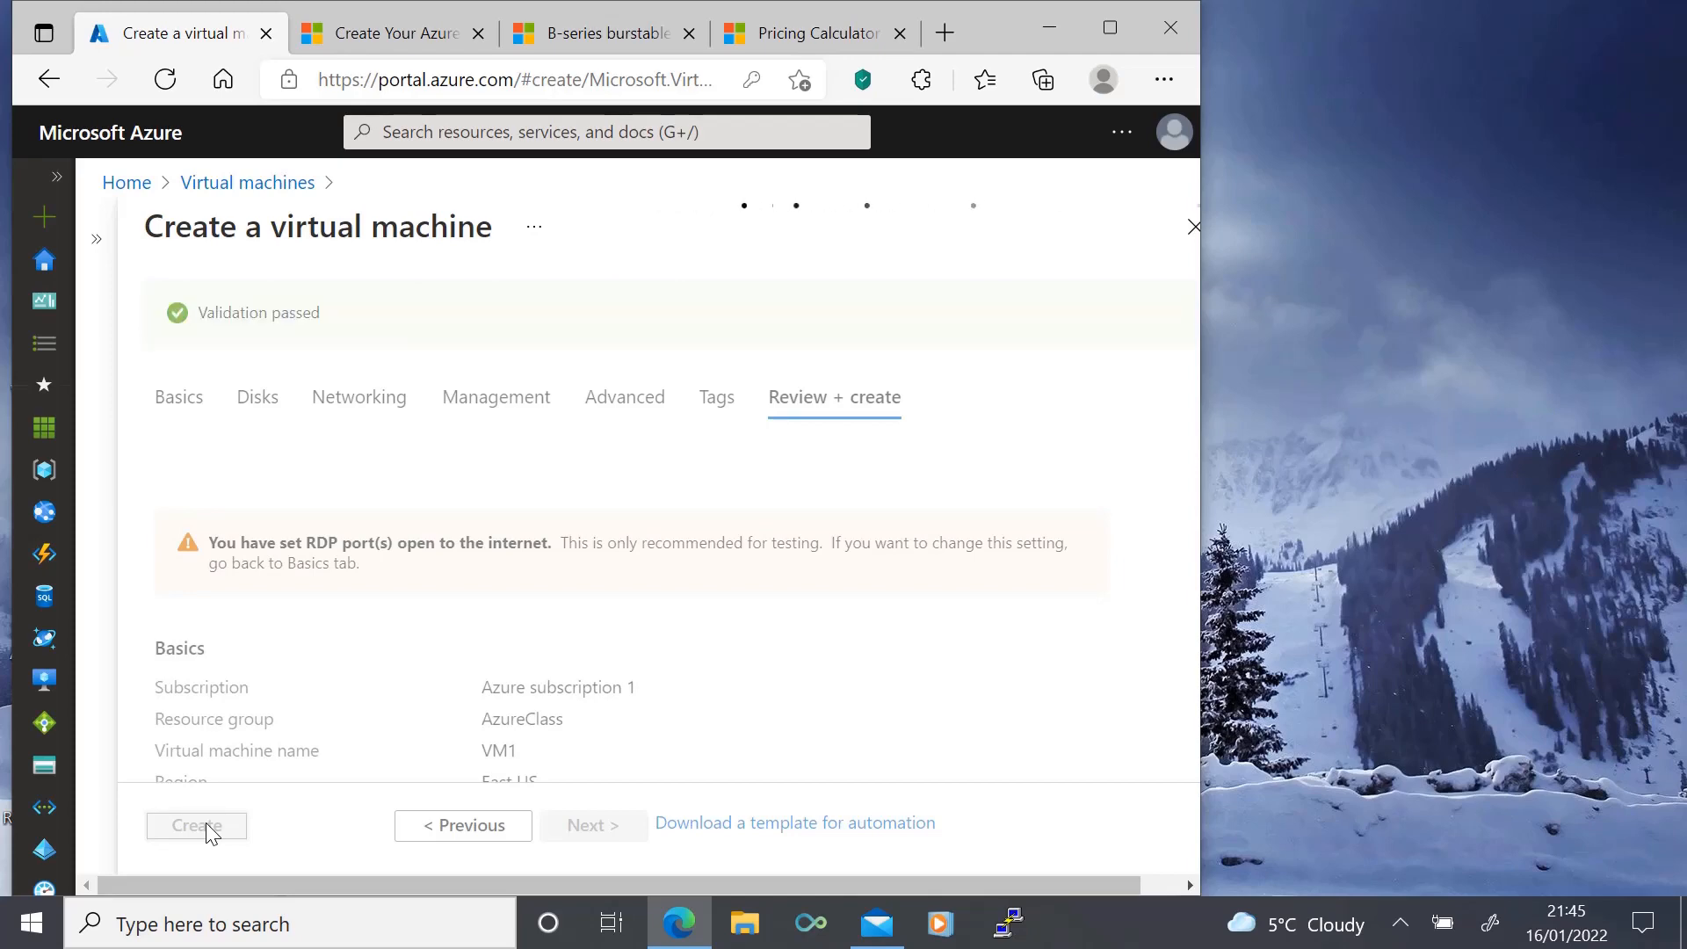
pyautogui.click(206, 826)
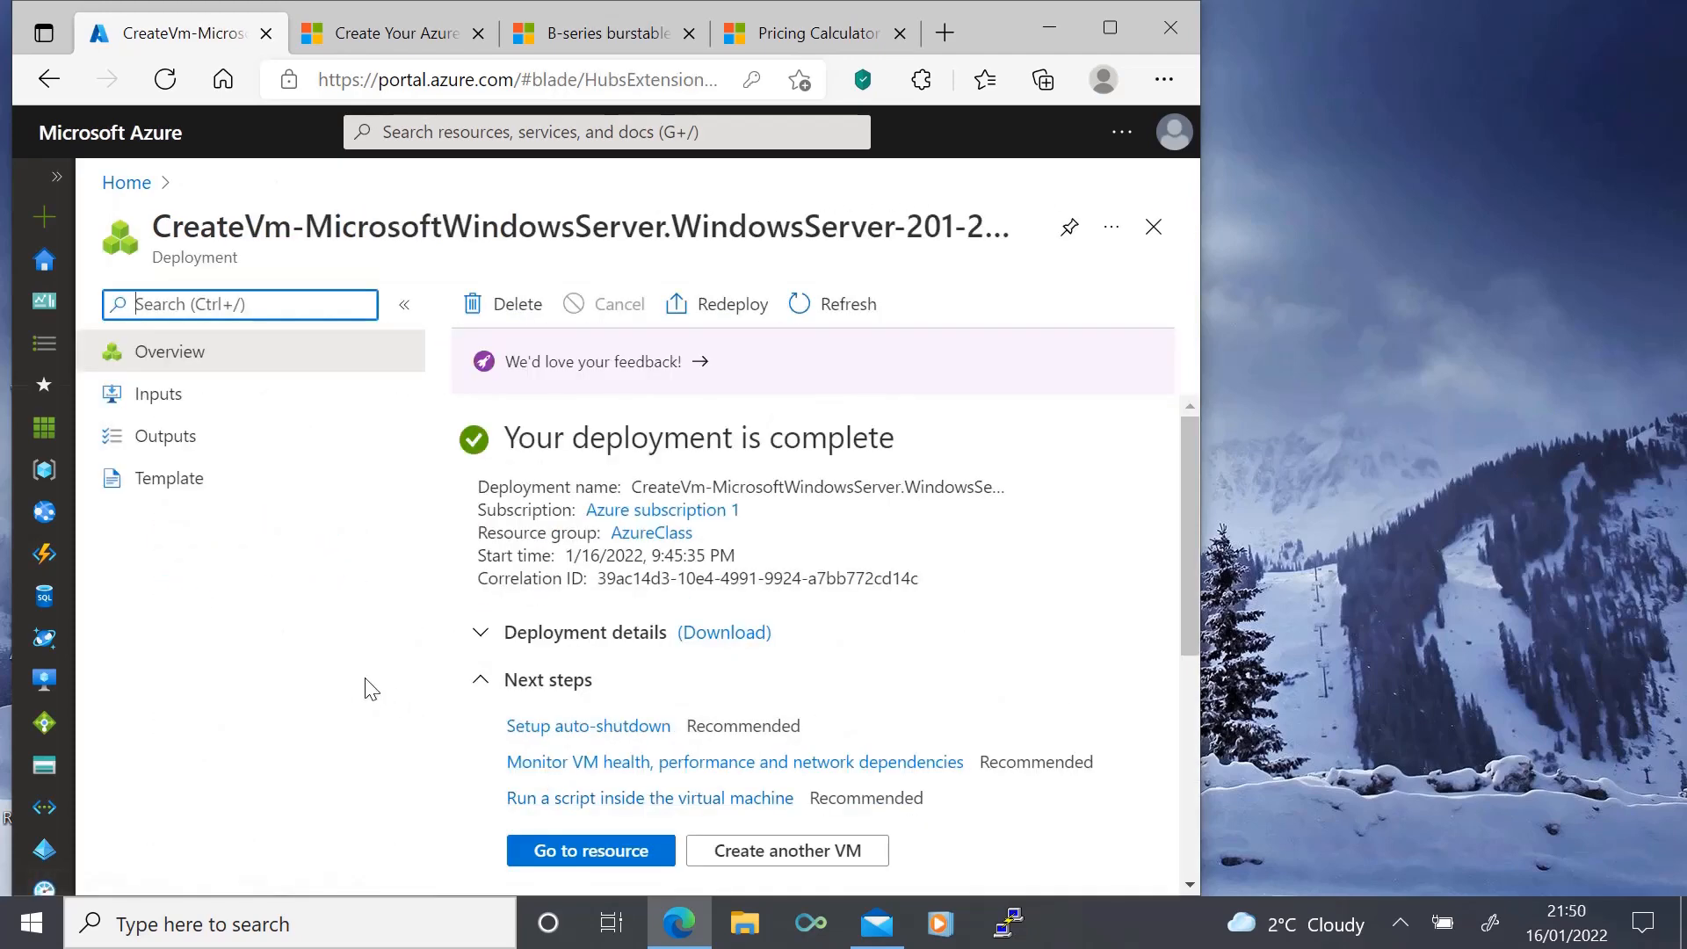
# Open the list of virtual machines and start creating a new virtual machine
pyautogui.click(57, 177)
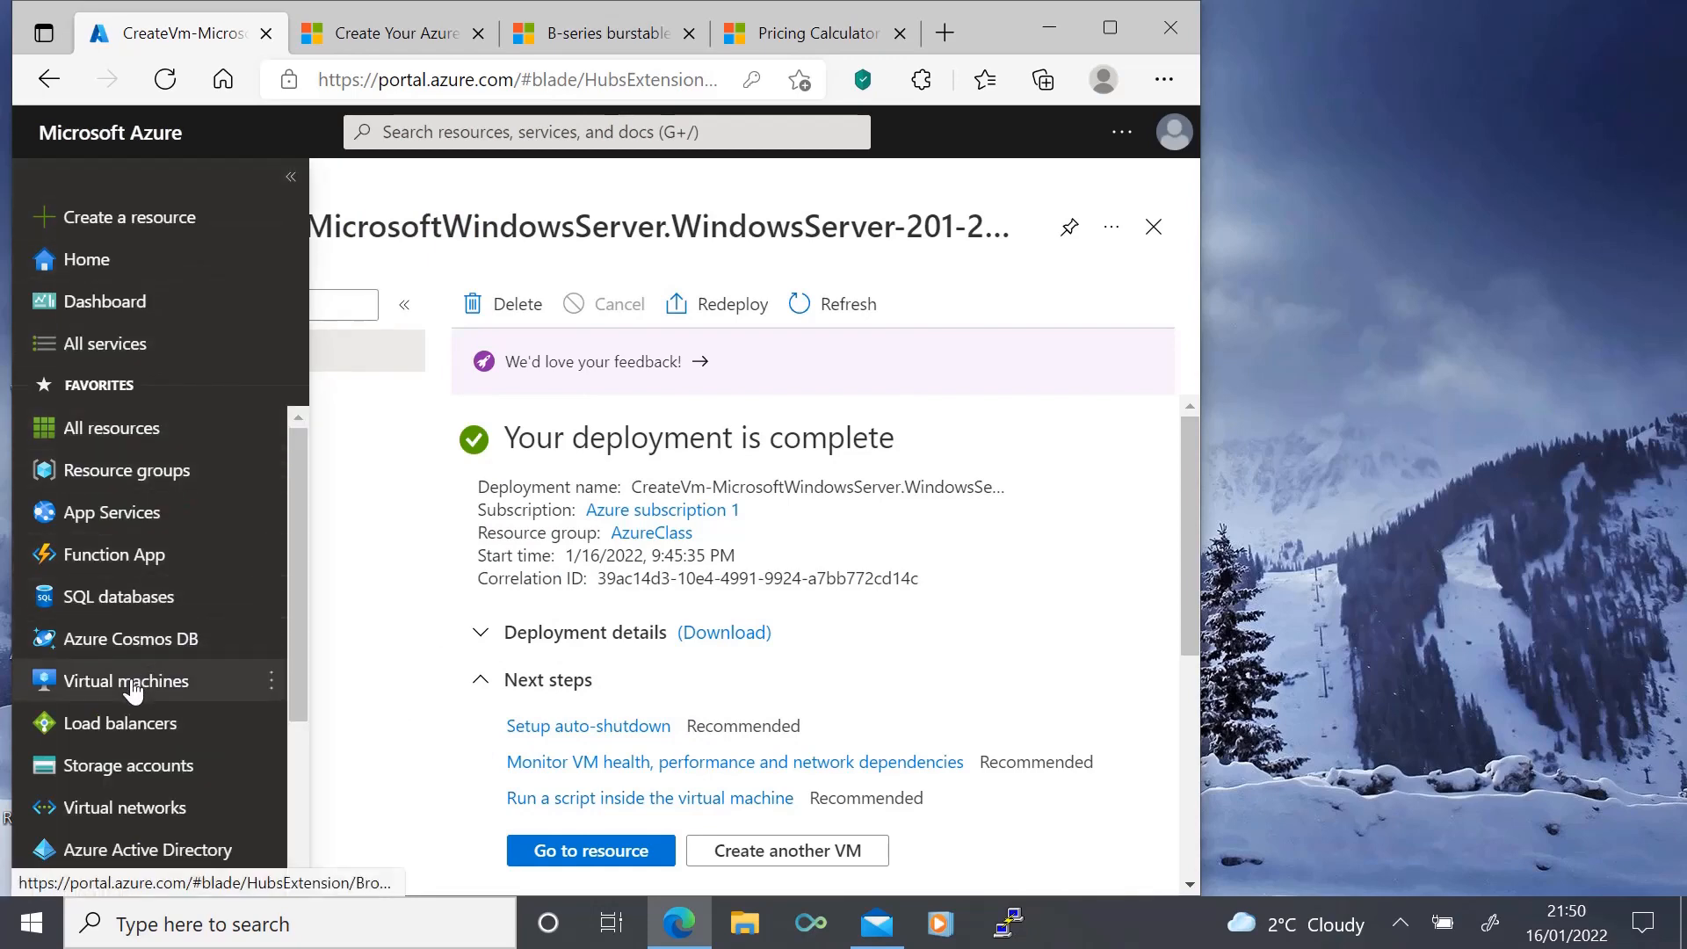
pyautogui.click(268, 681)
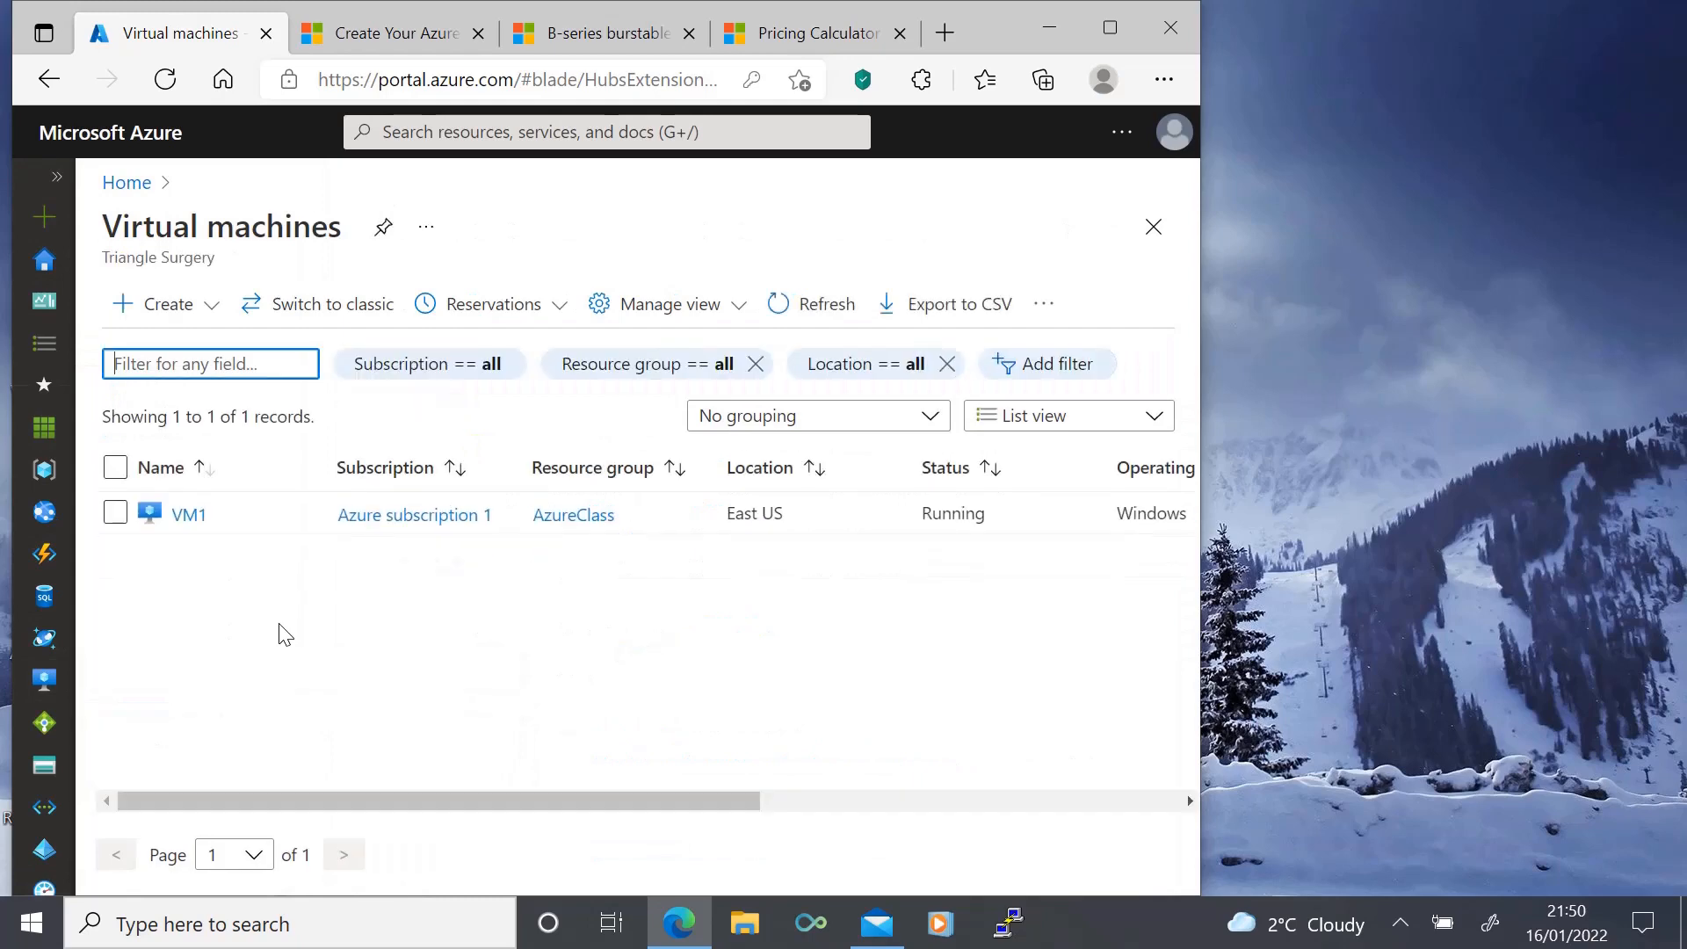
pyautogui.click(160, 304)
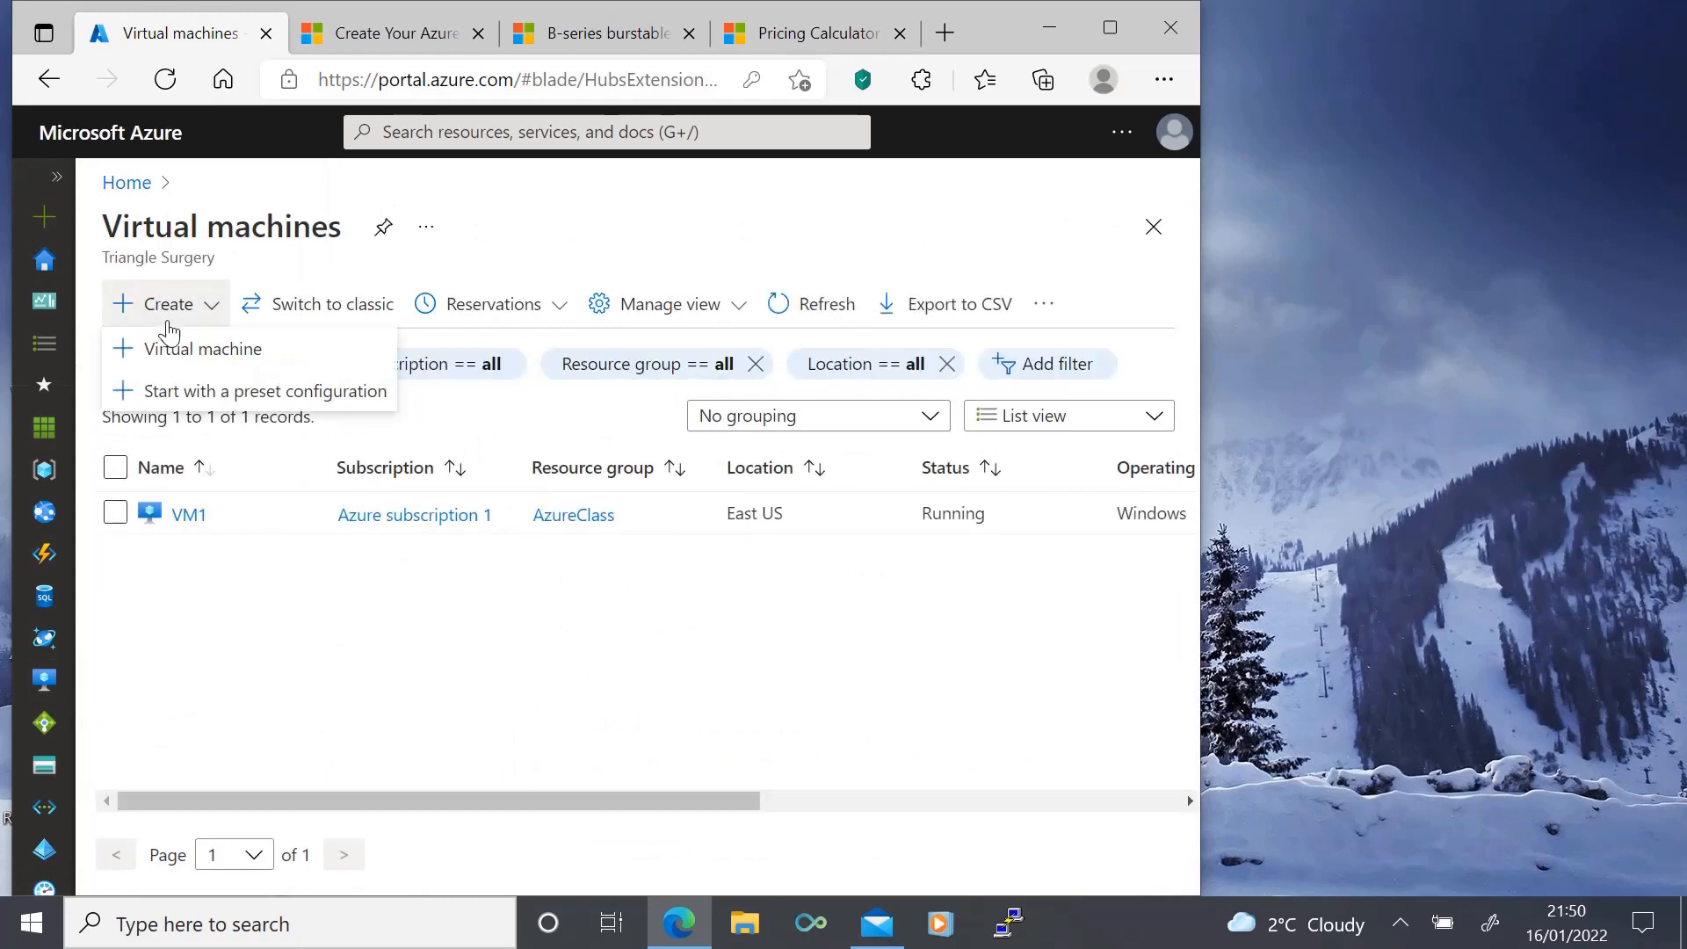
pyautogui.click(171, 360)
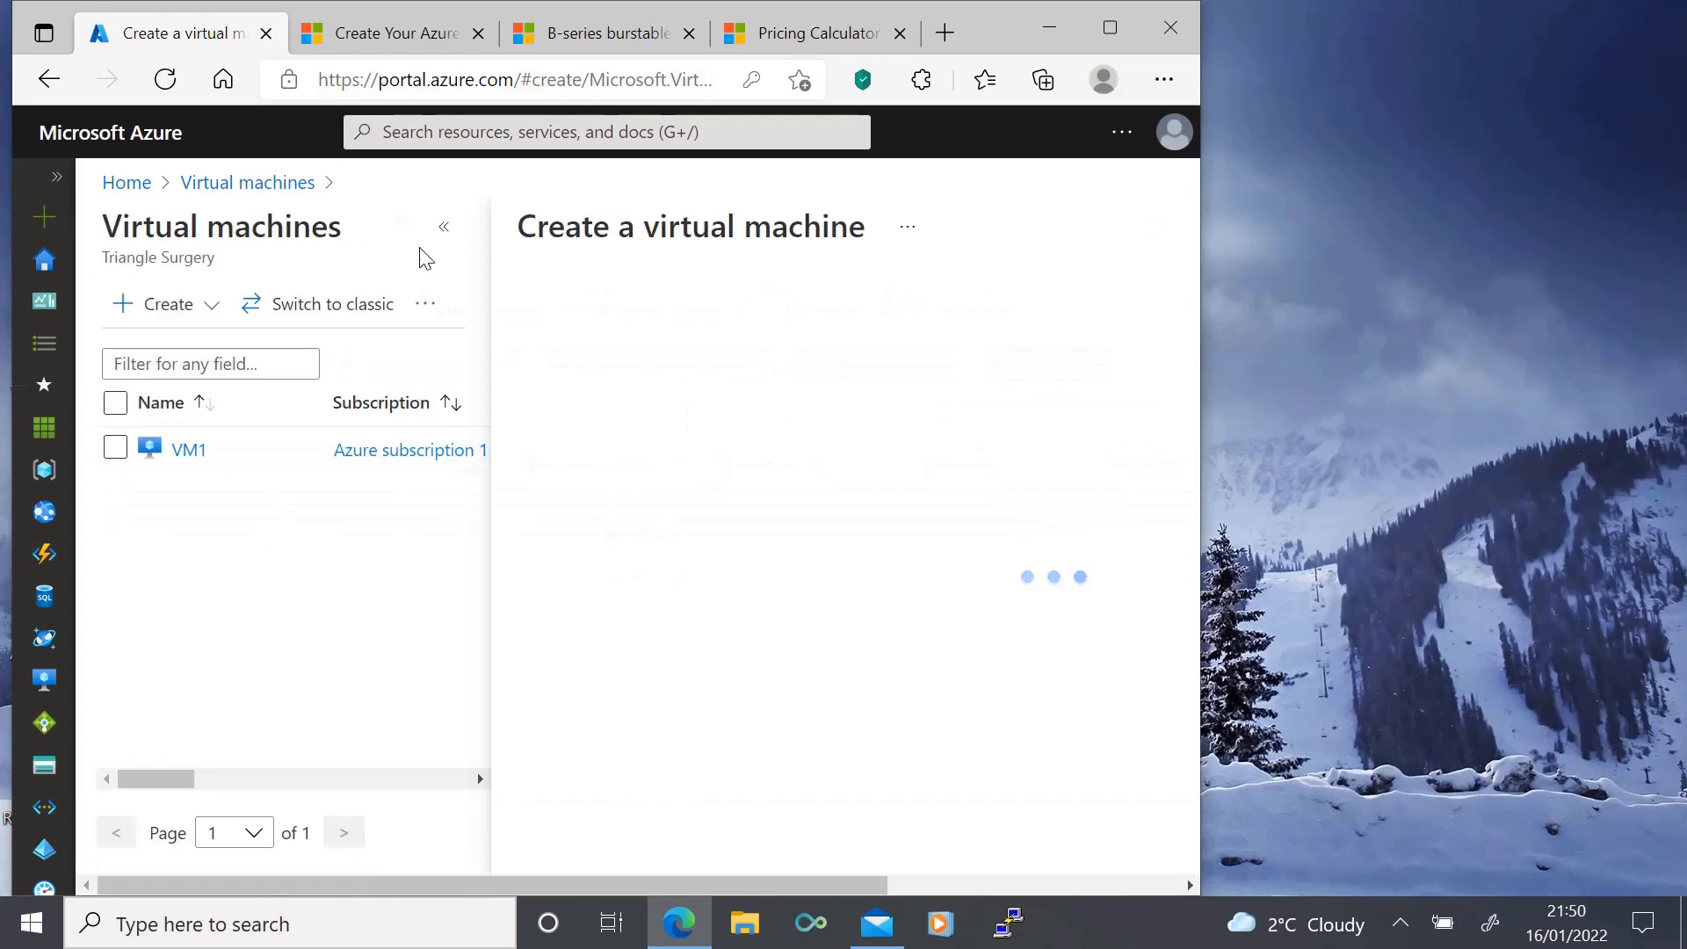
pyautogui.click(447, 230)
# Assign the new virtual machine to the AzureClass resource group and name it VM2
pyautogui.scroll(-2, 545, 545)
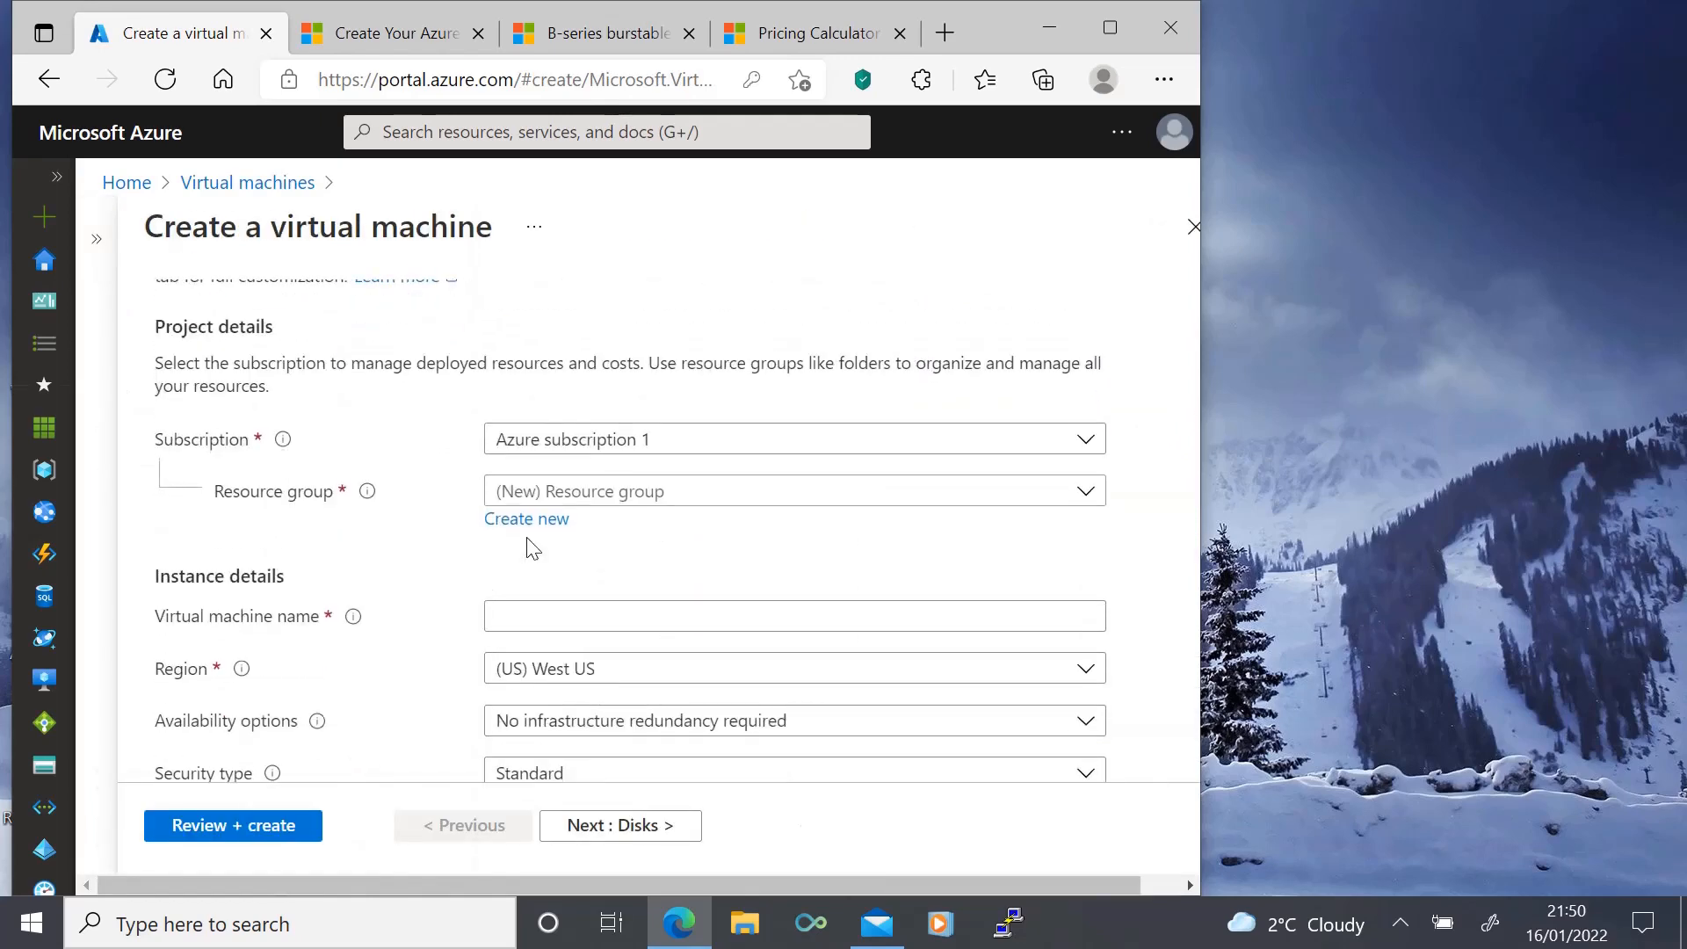
pyautogui.click(571, 492)
pyautogui.click(546, 583)
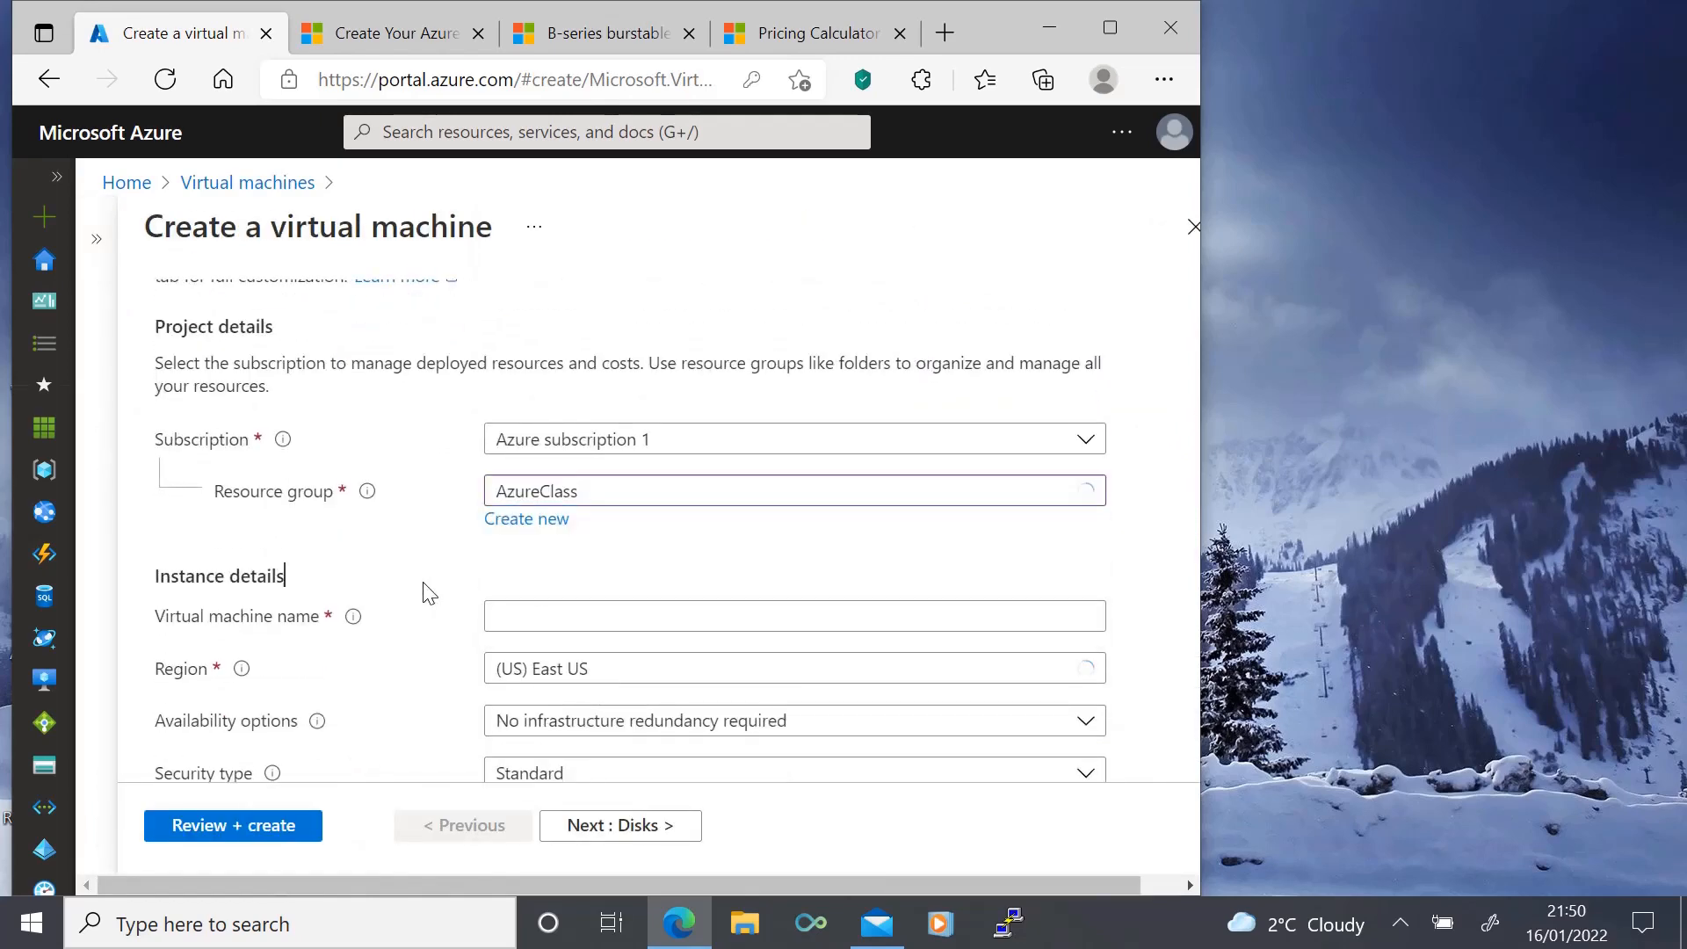
pyautogui.scroll(-1, 428, 594)
pyautogui.click(532, 543)
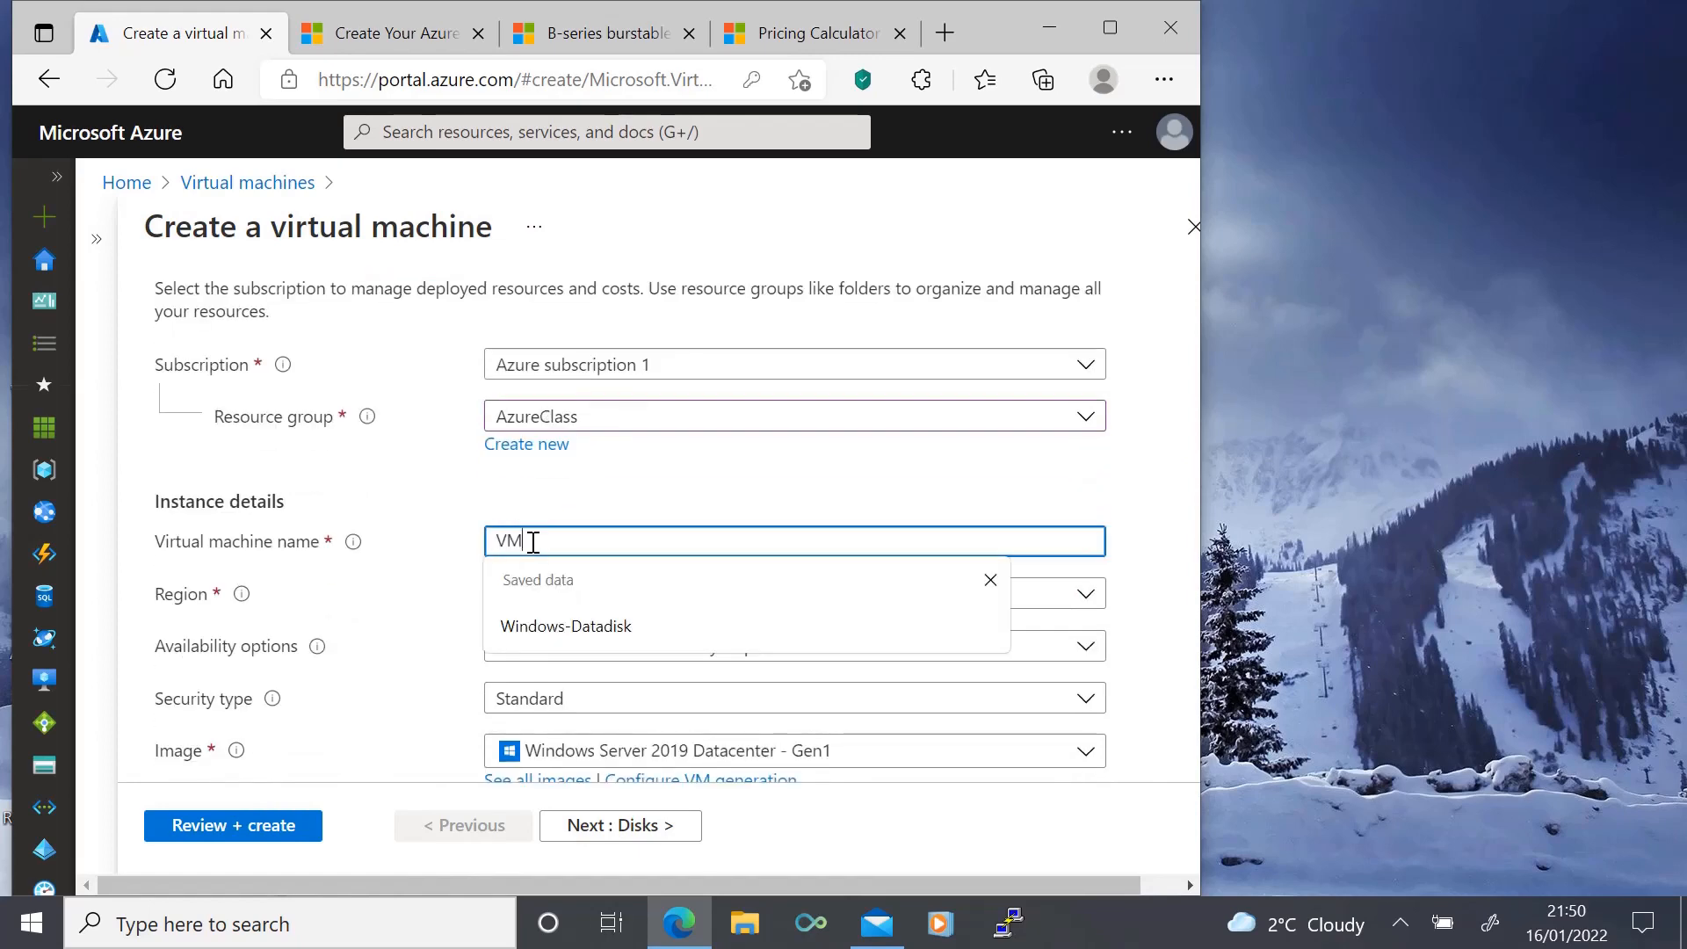
pyautogui.click(442, 584)
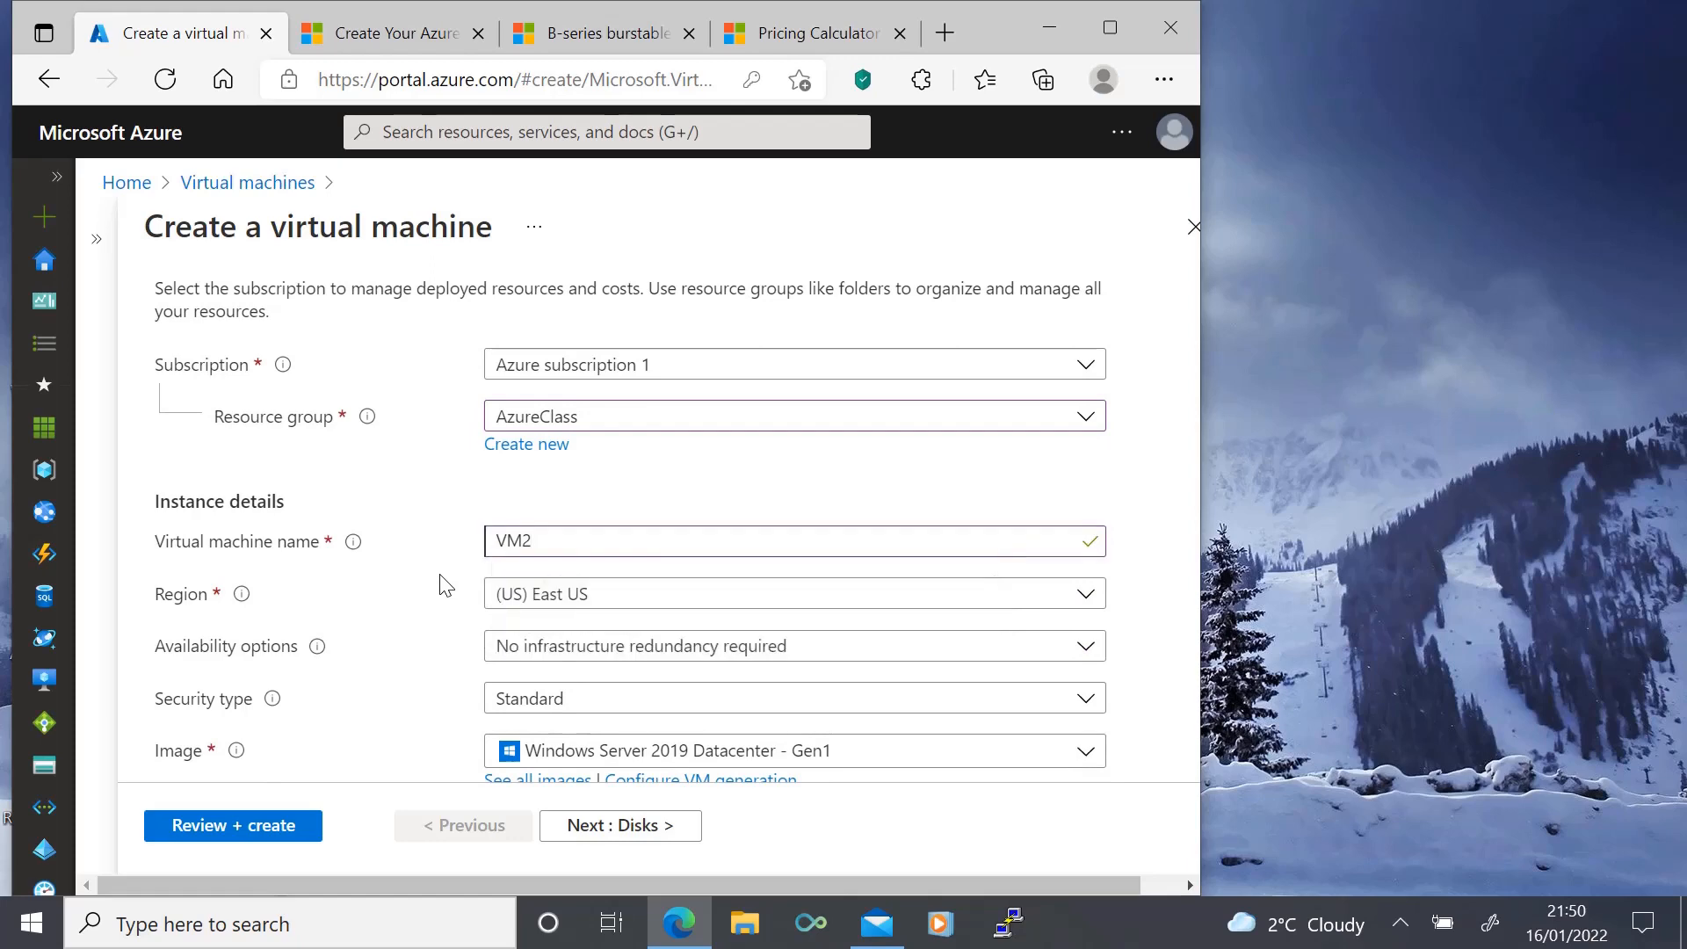
pyautogui.scroll(-3, 444, 585)
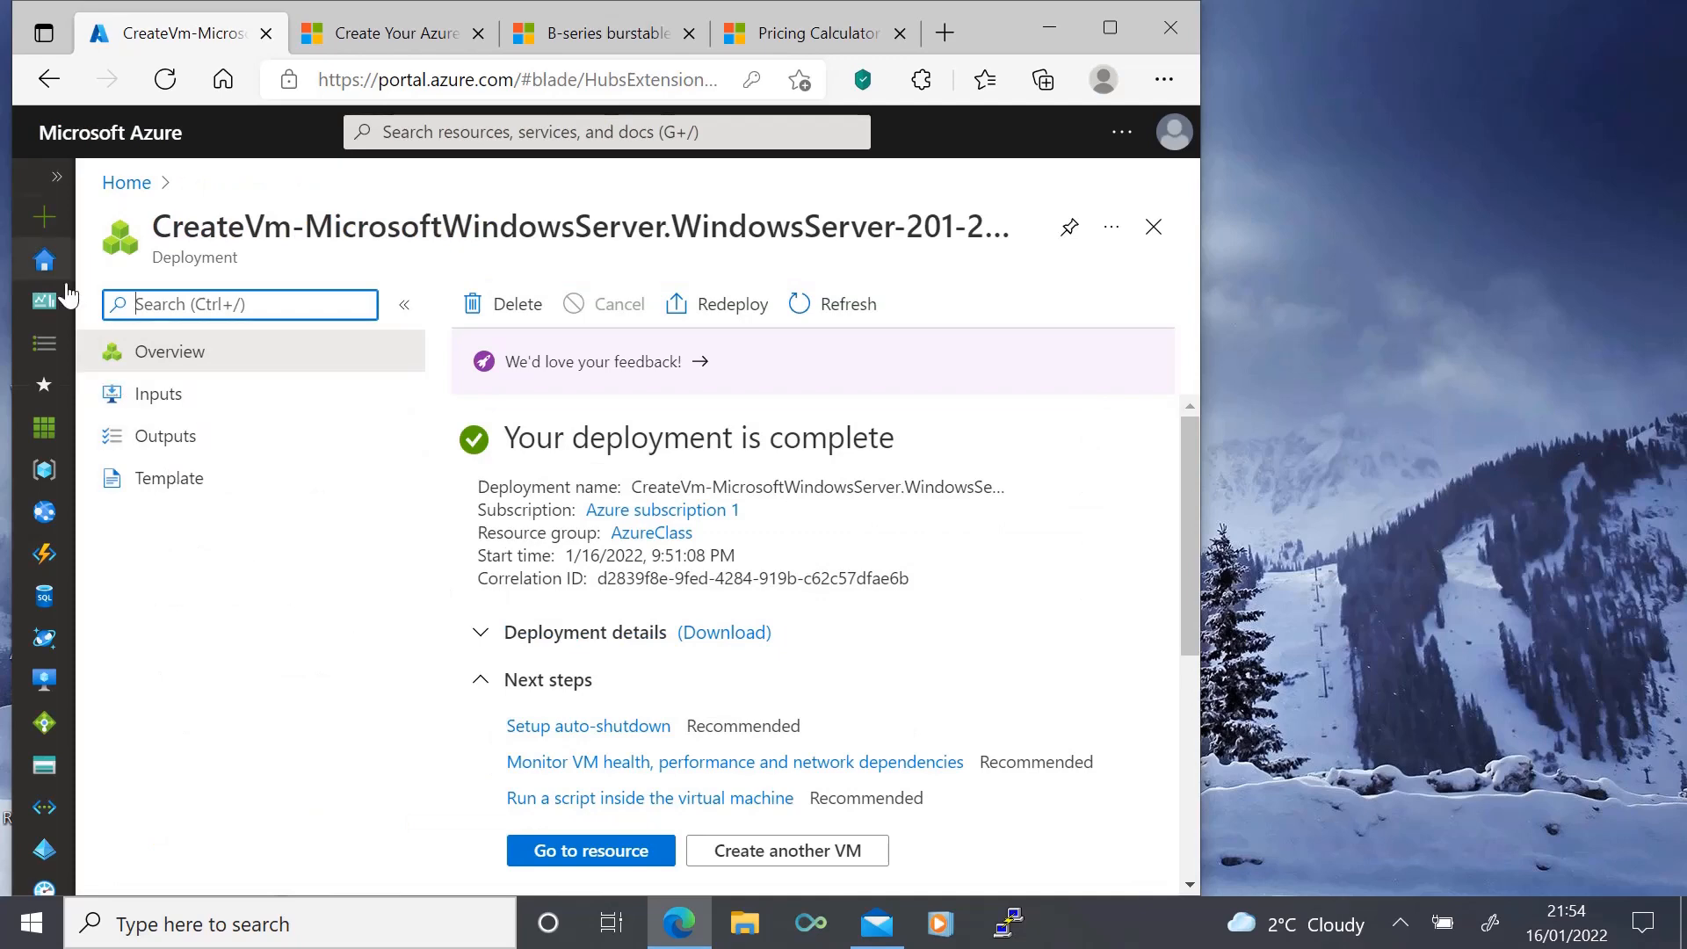
# Open VM1 from the list of virtual machines and copy its public IP address
pyautogui.click(56, 185)
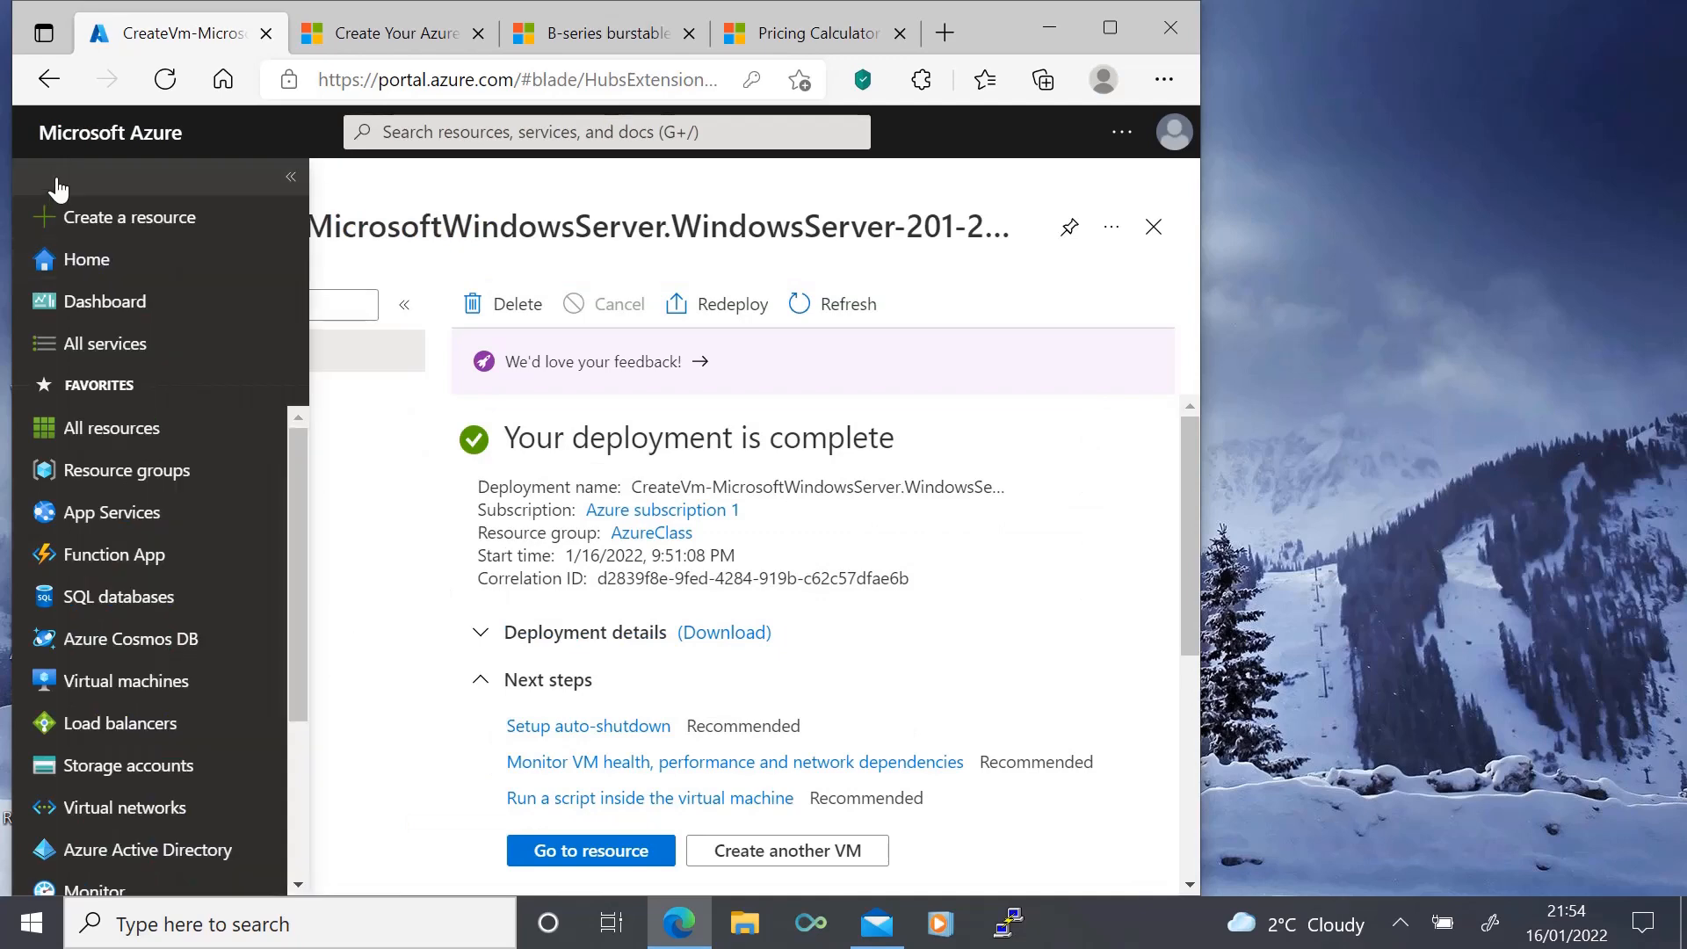
pyautogui.moveTo(150, 679); pyautogui.dragTo(154, 690)
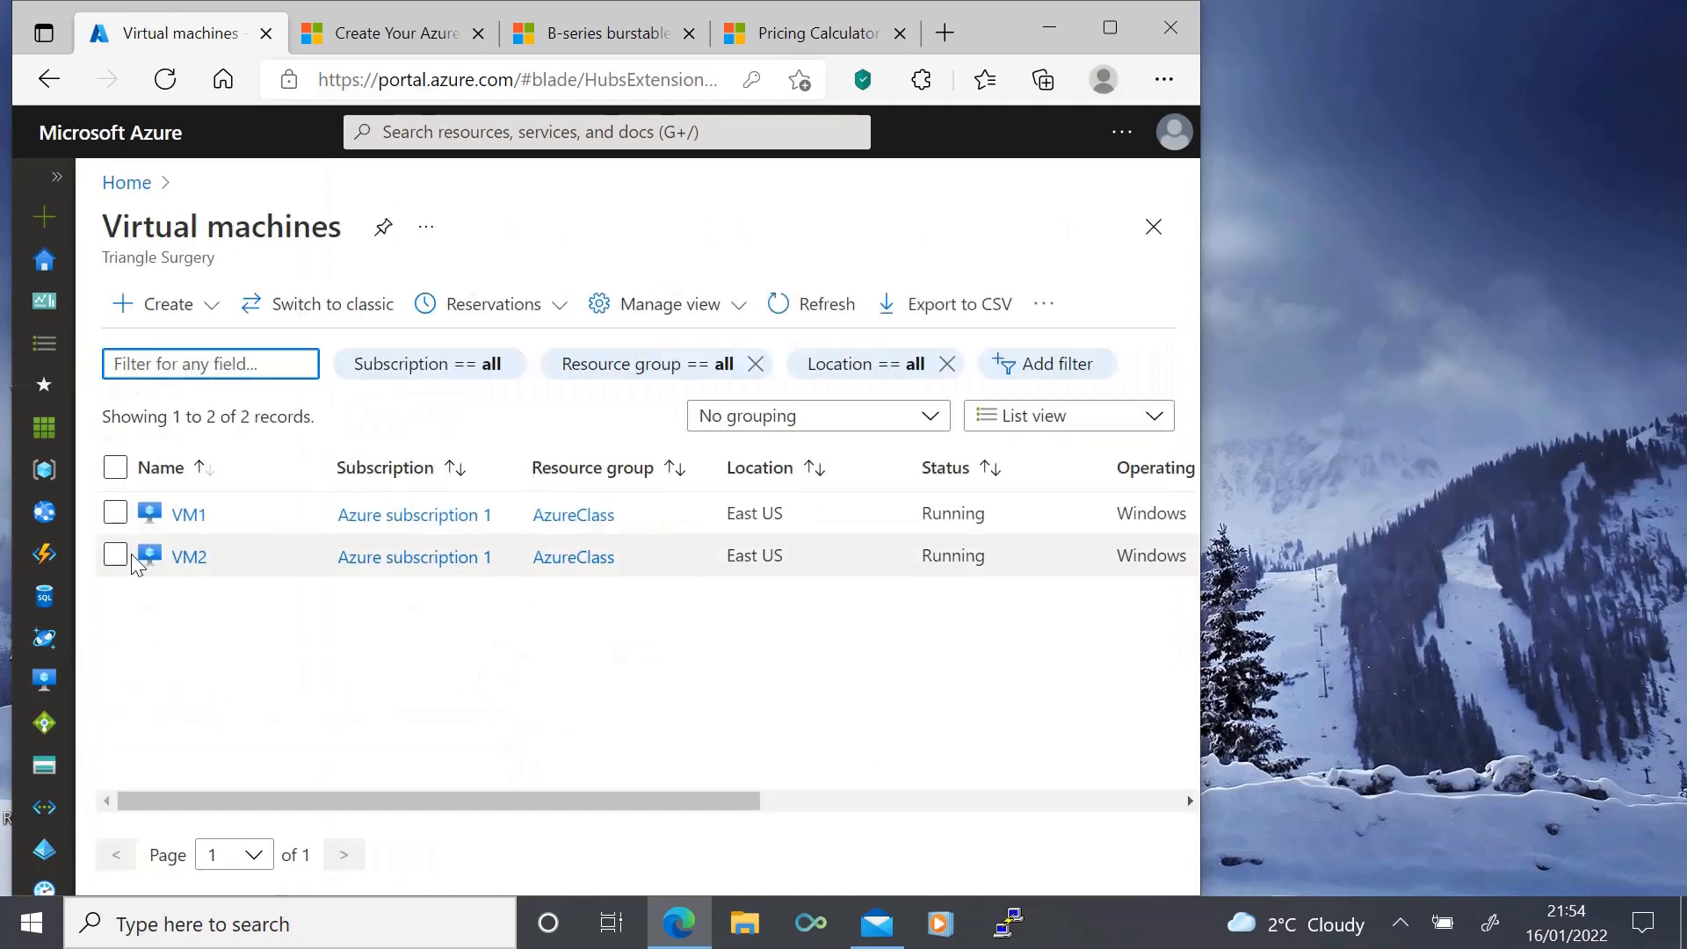
pyautogui.click(185, 515)
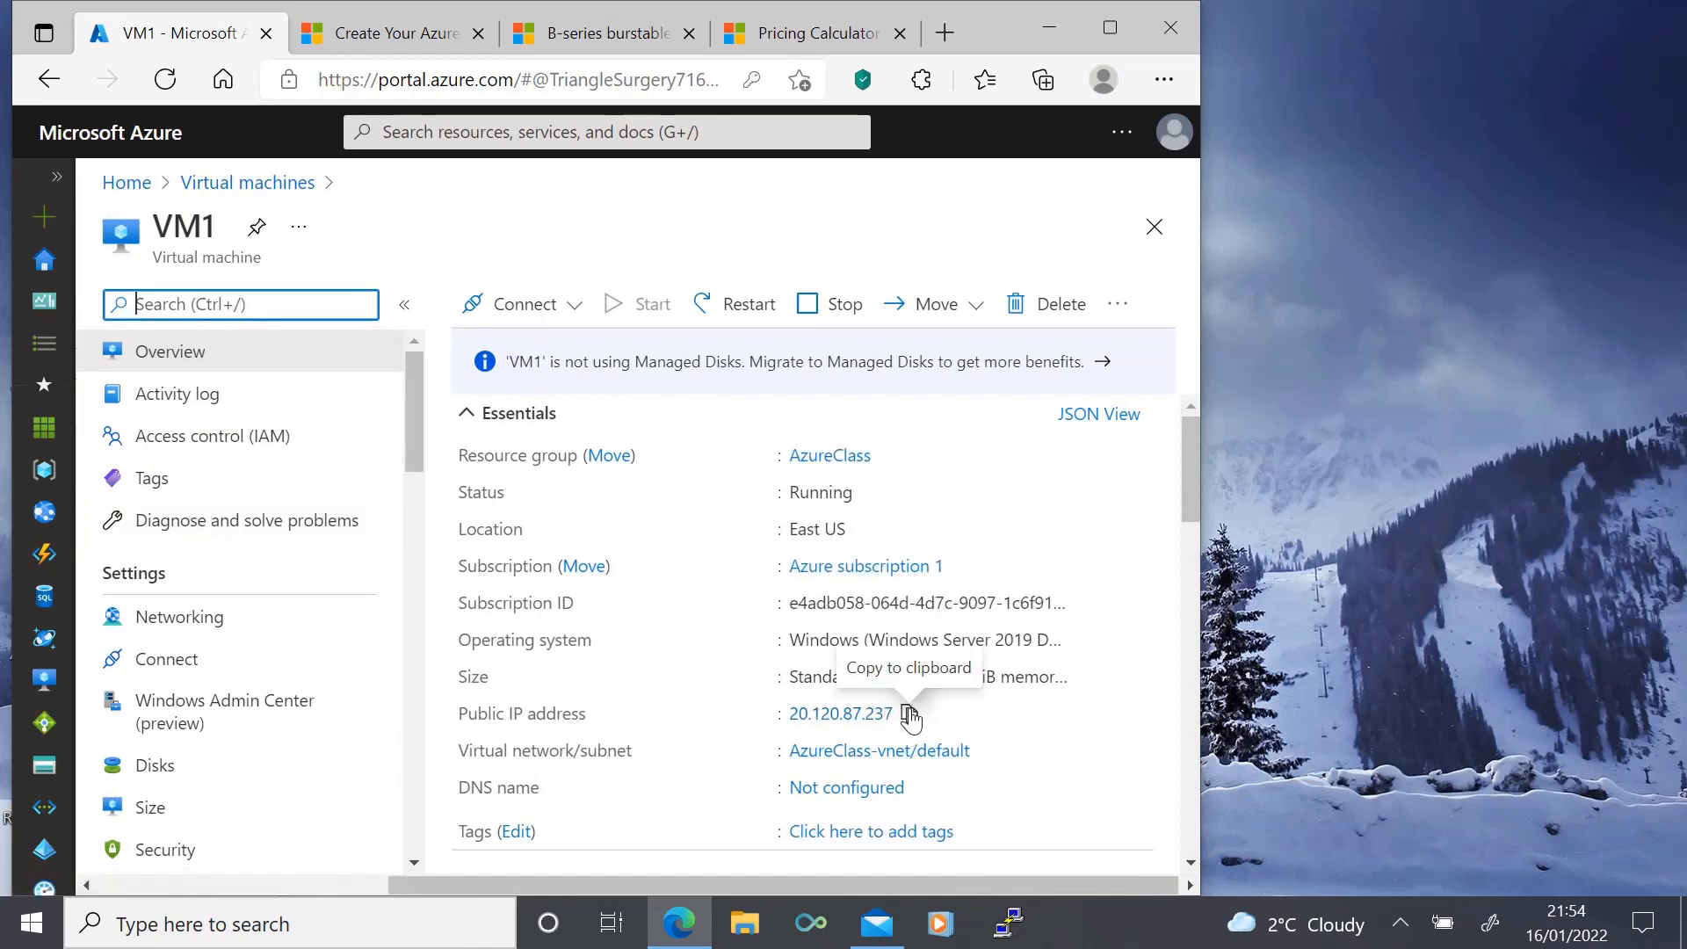
pyautogui.click(910, 714)
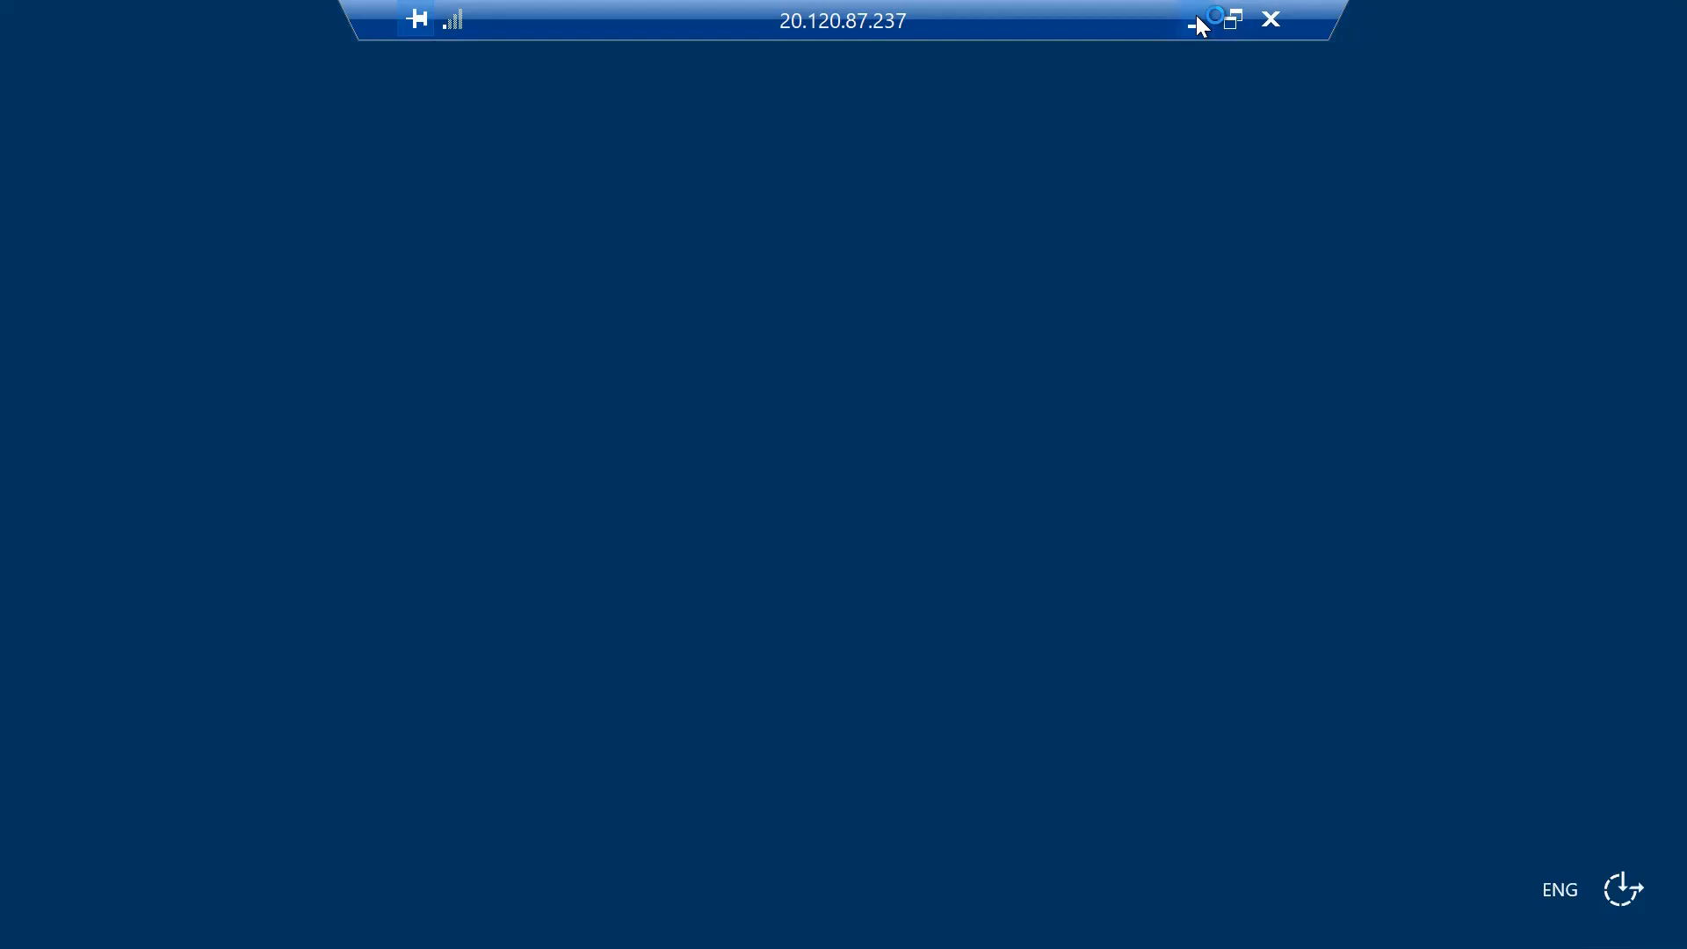
# Minimize the remote desktop session and open the file shares of 1demostorageaccount in the Azure portal
pyautogui.click(1195, 21)
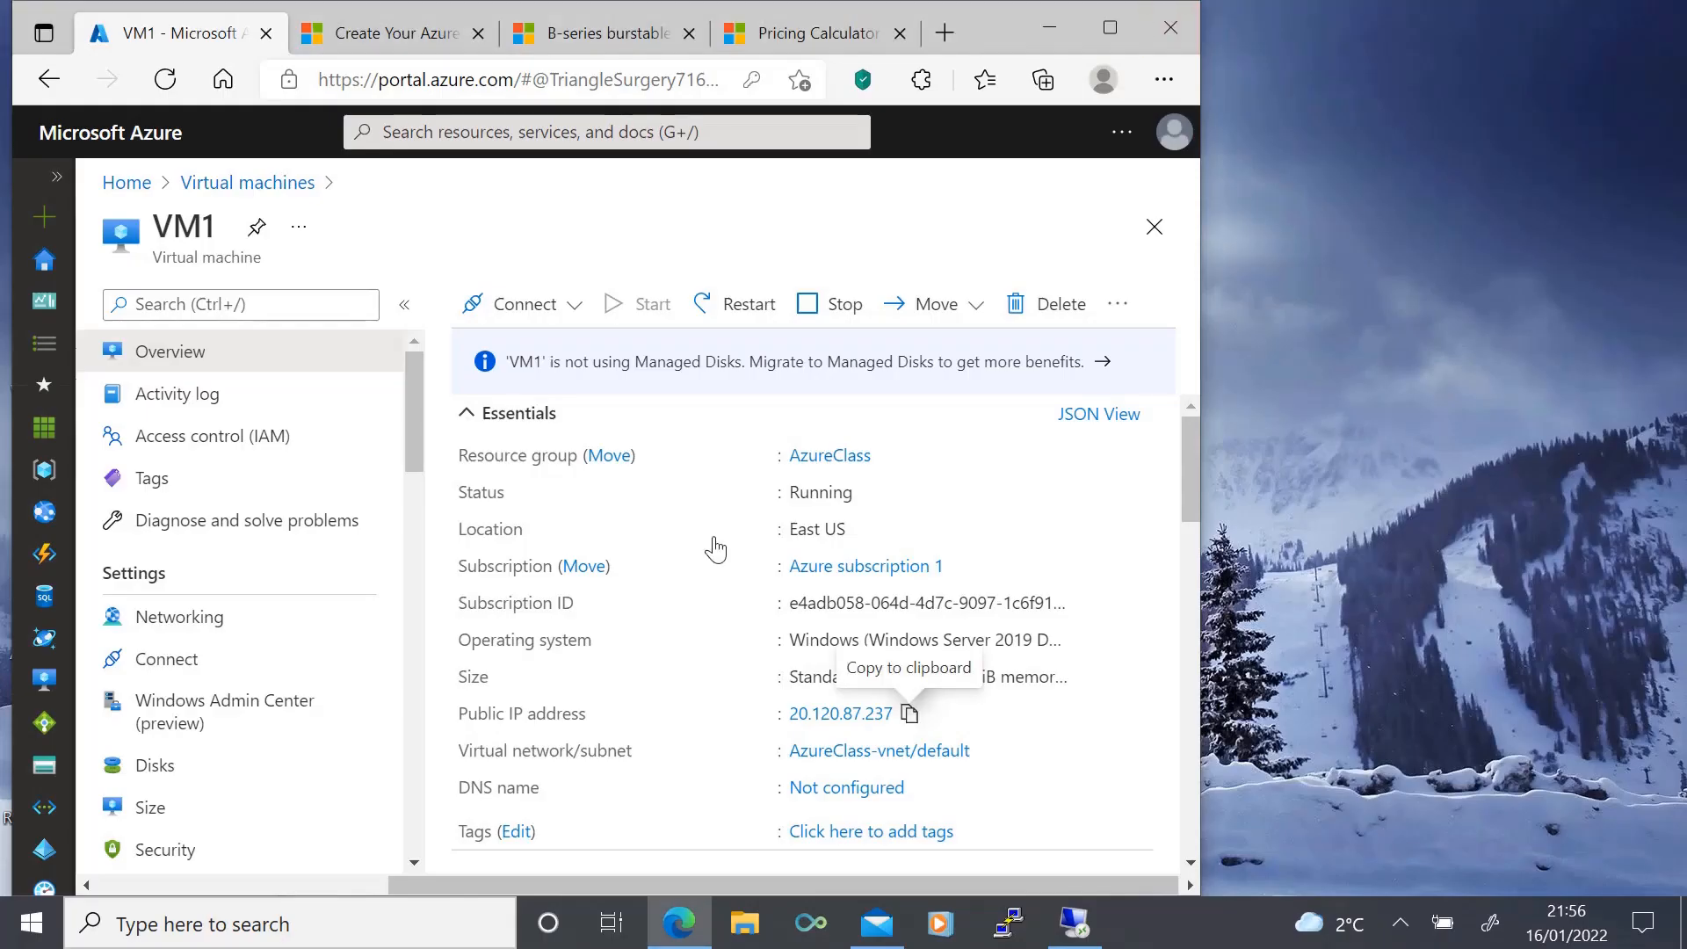
pyautogui.click(57, 177)
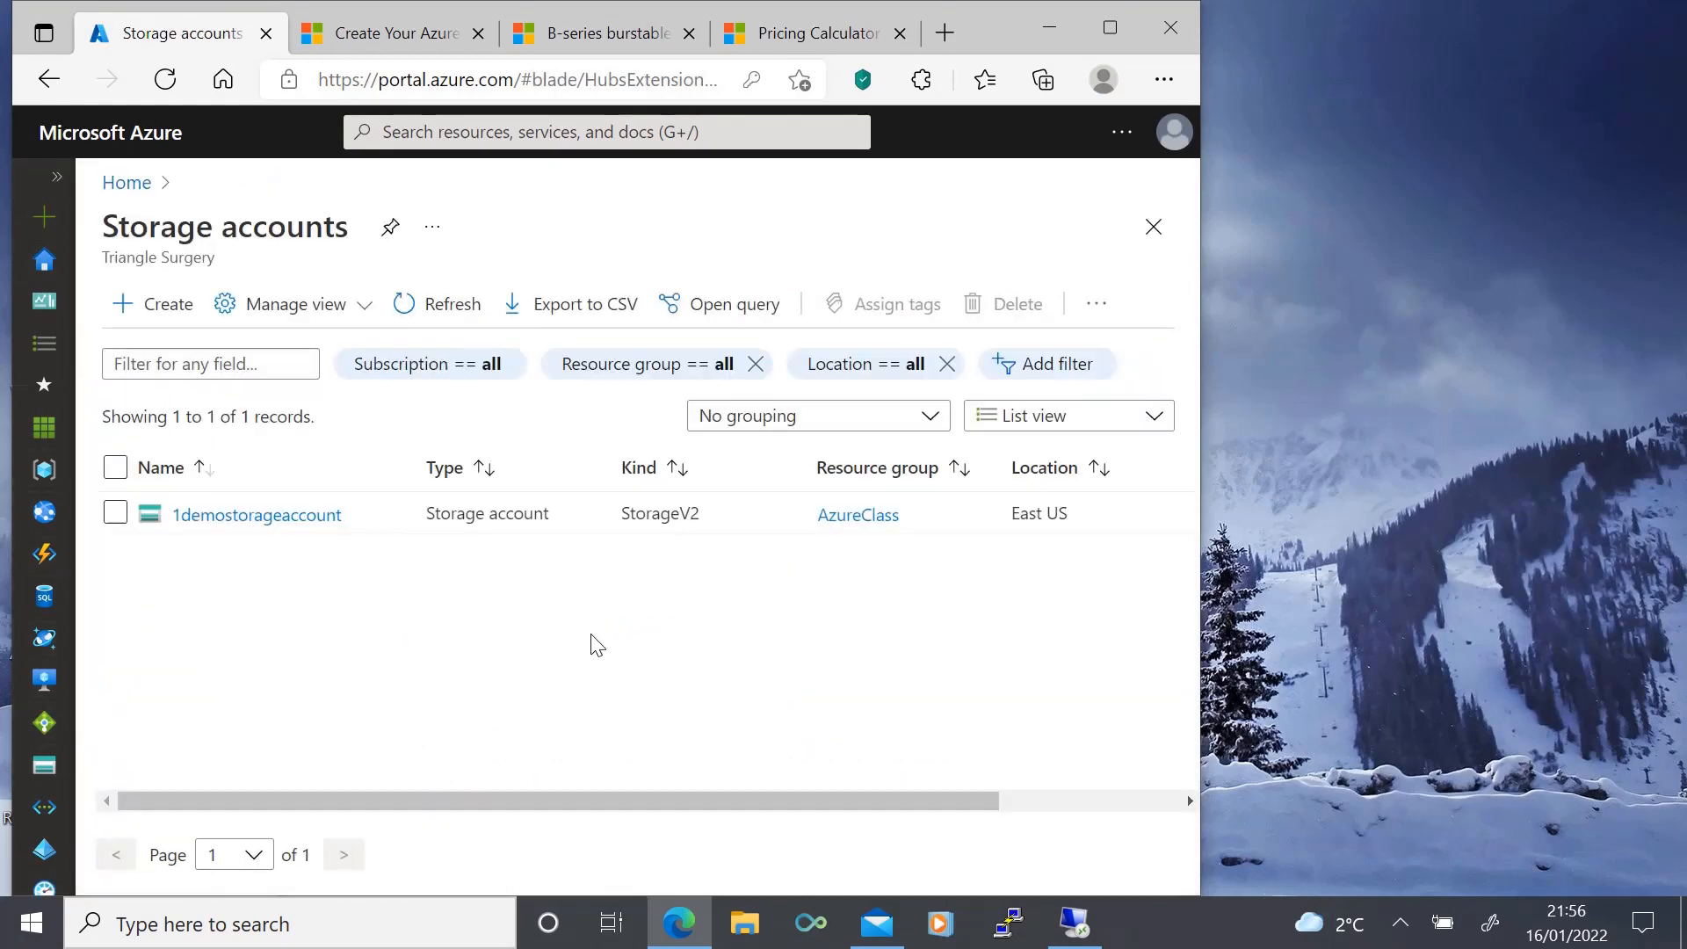
pyautogui.click(251, 516)
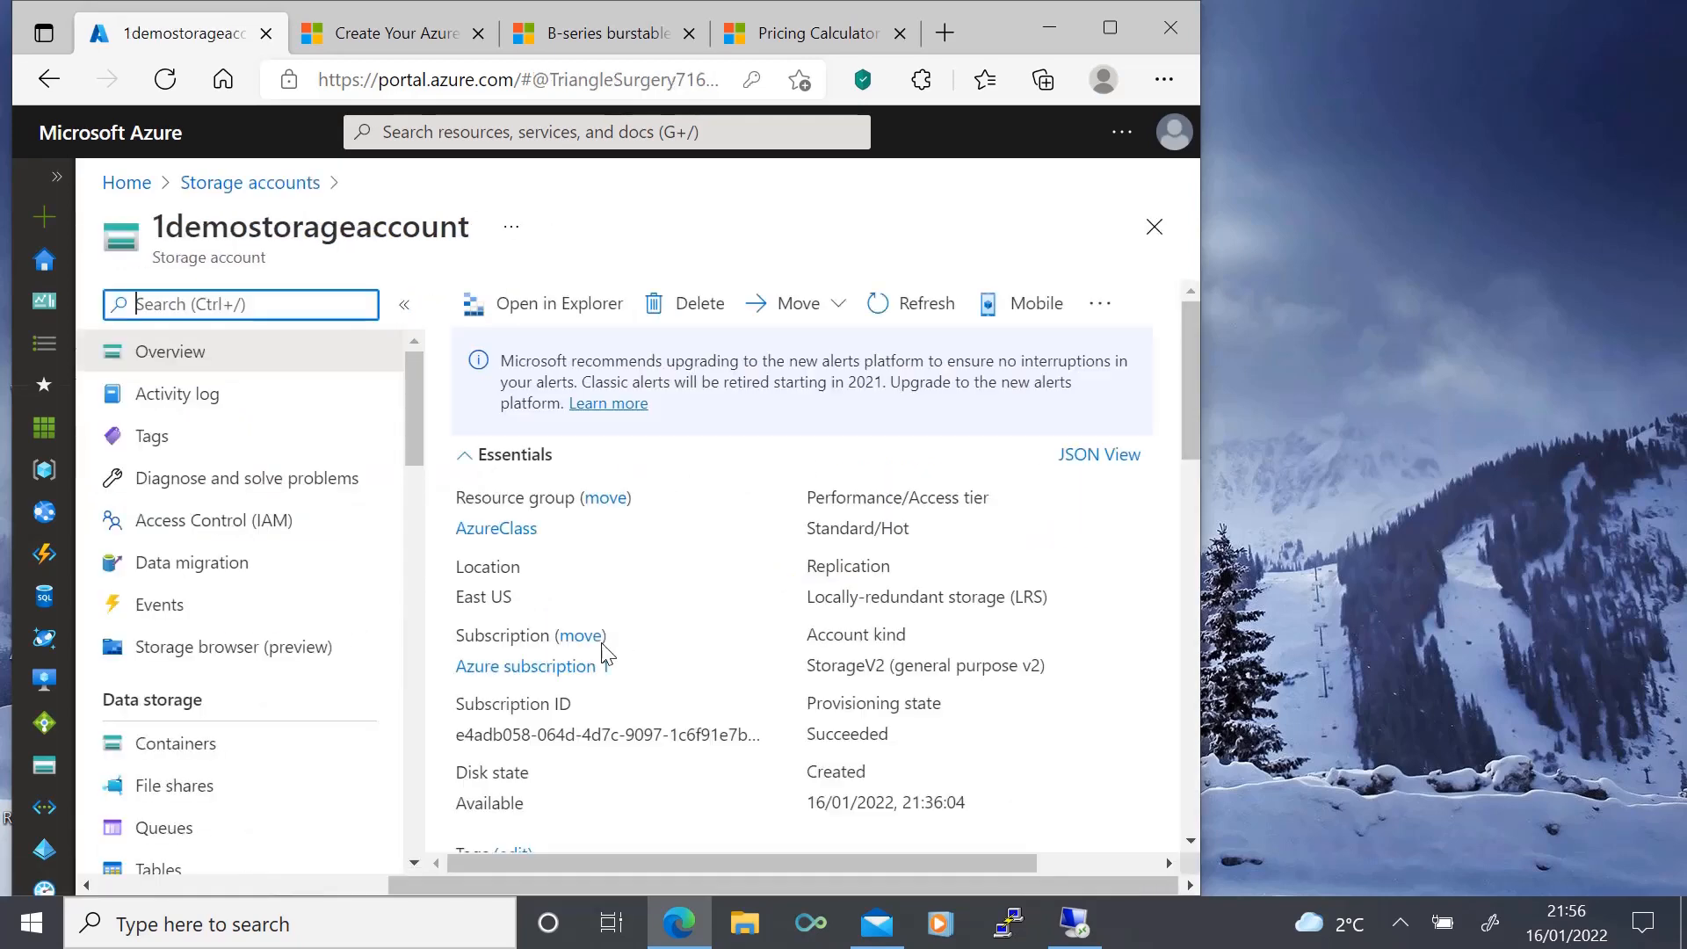
pyautogui.click(167, 785)
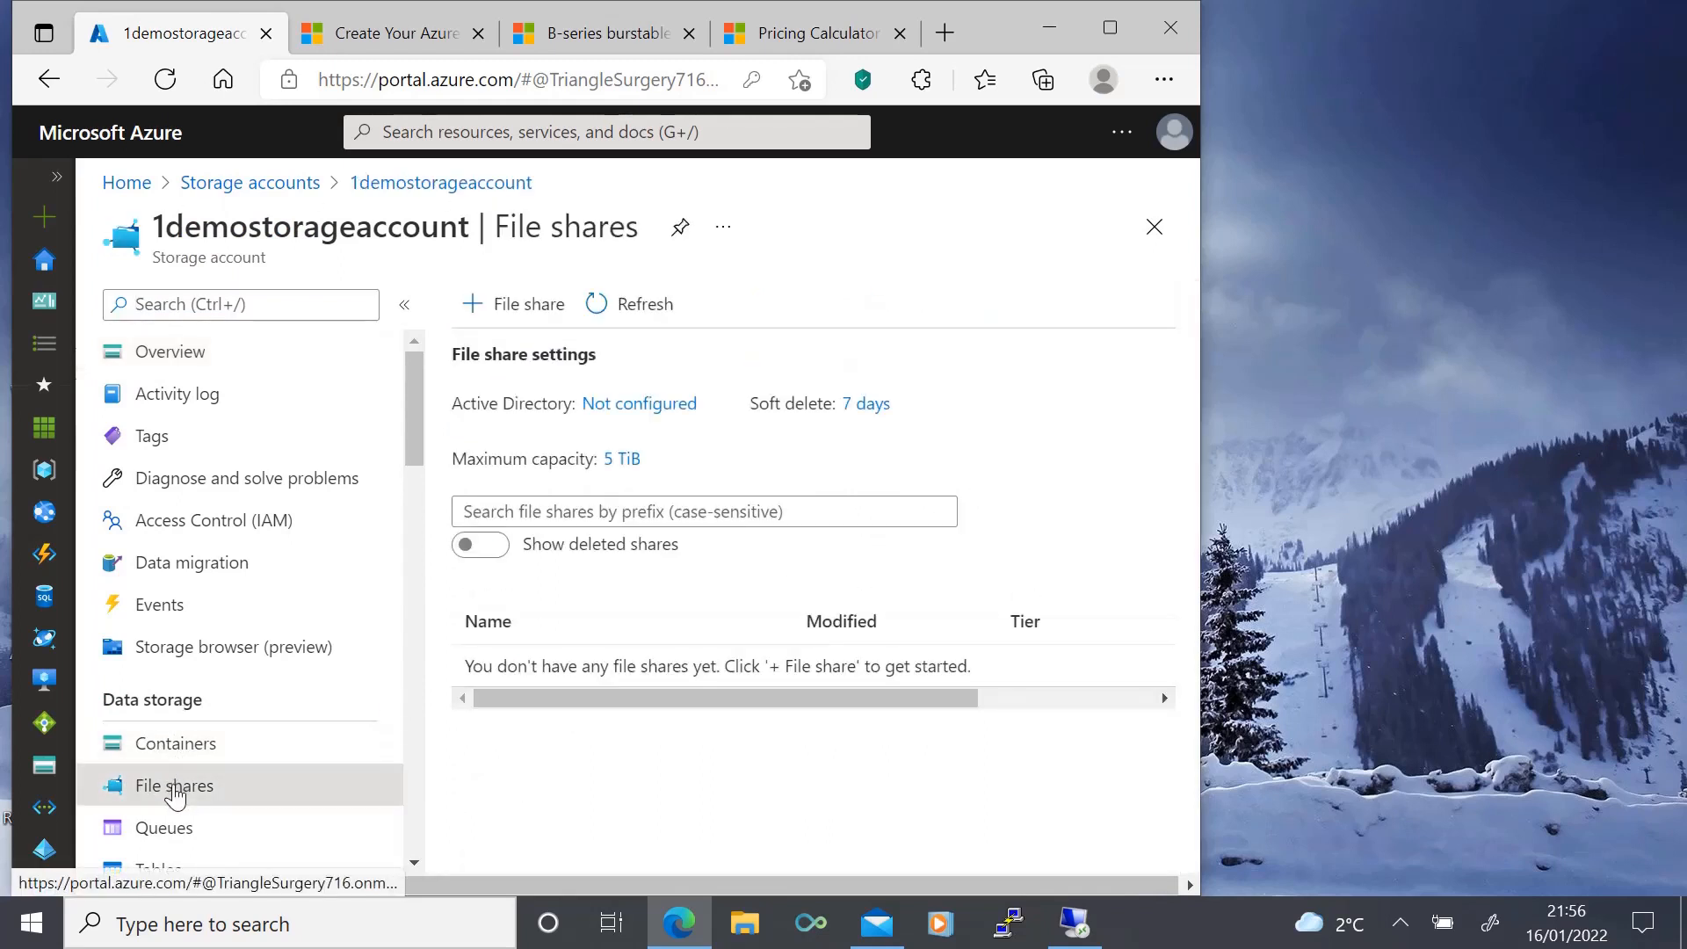
# Create a file share named newfileshare1, keeping the Transaction optimized tier
pyautogui.click(529, 308)
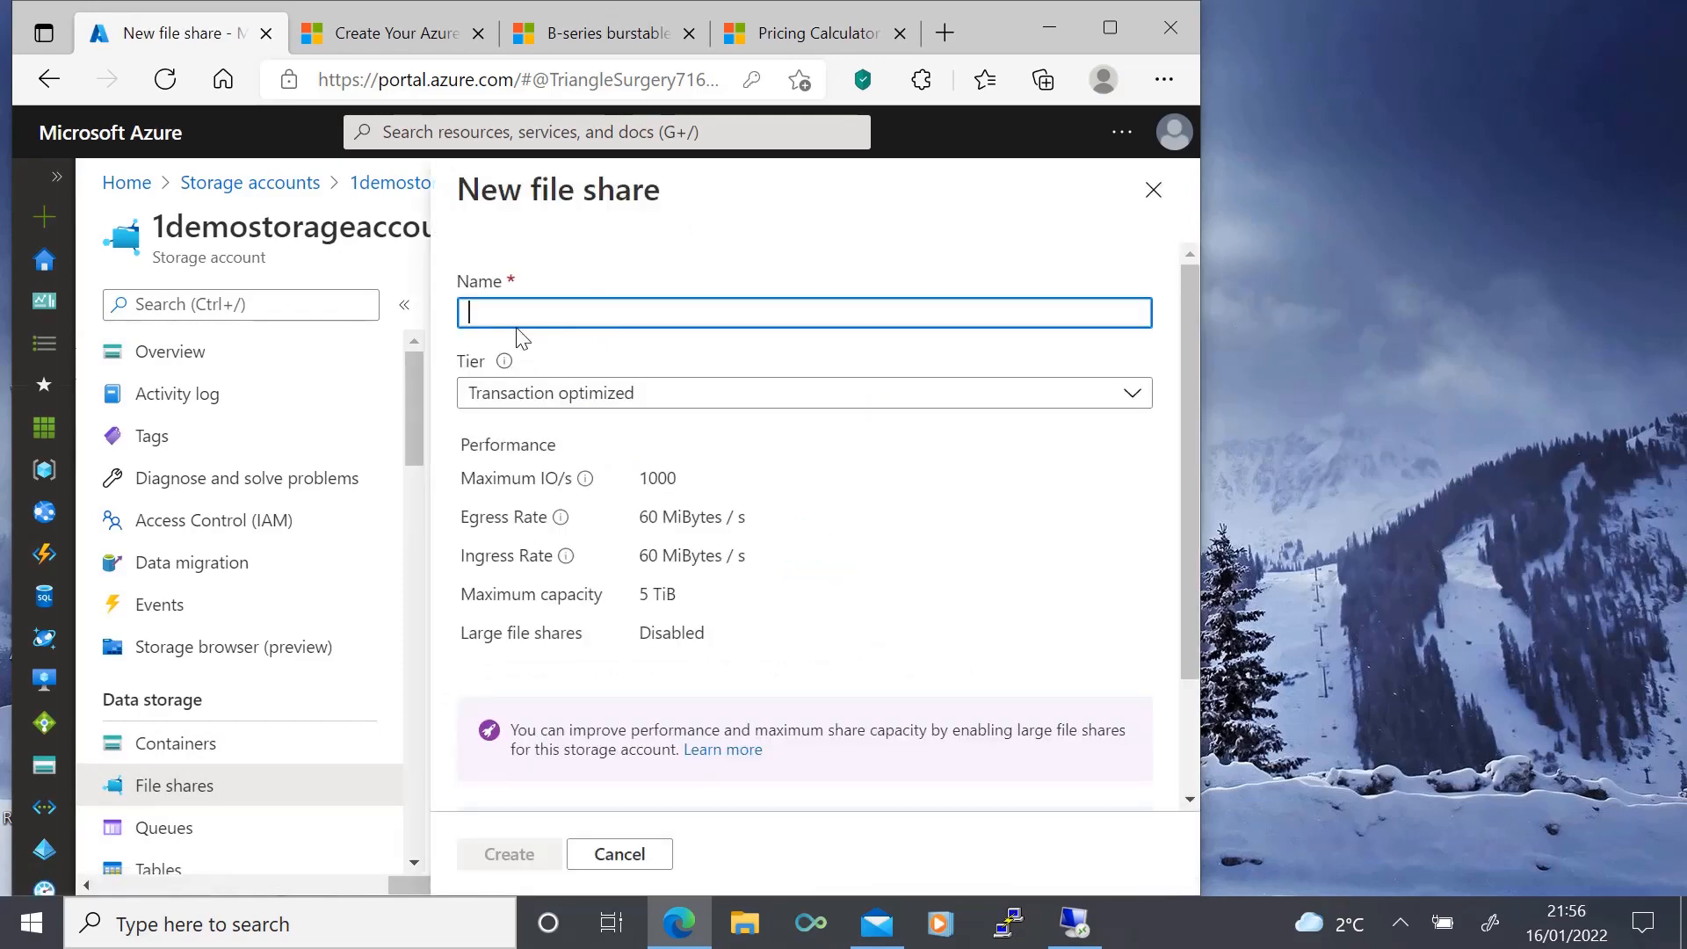
pyautogui.write('newfileshare1')
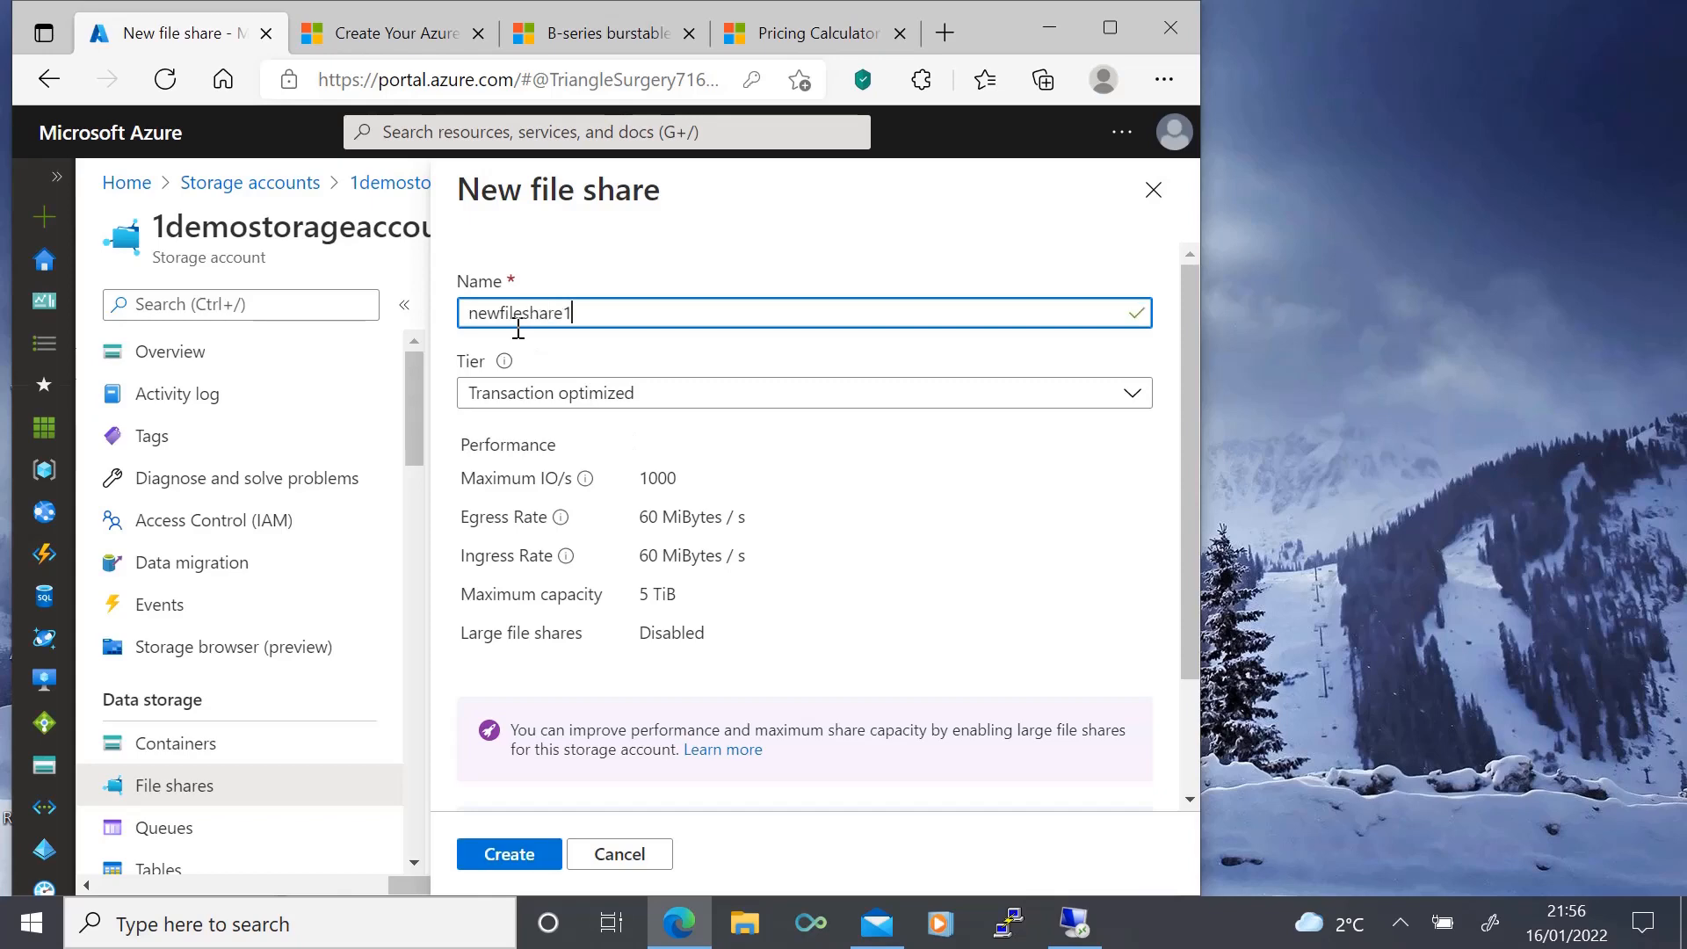
pyautogui.click(726, 393)
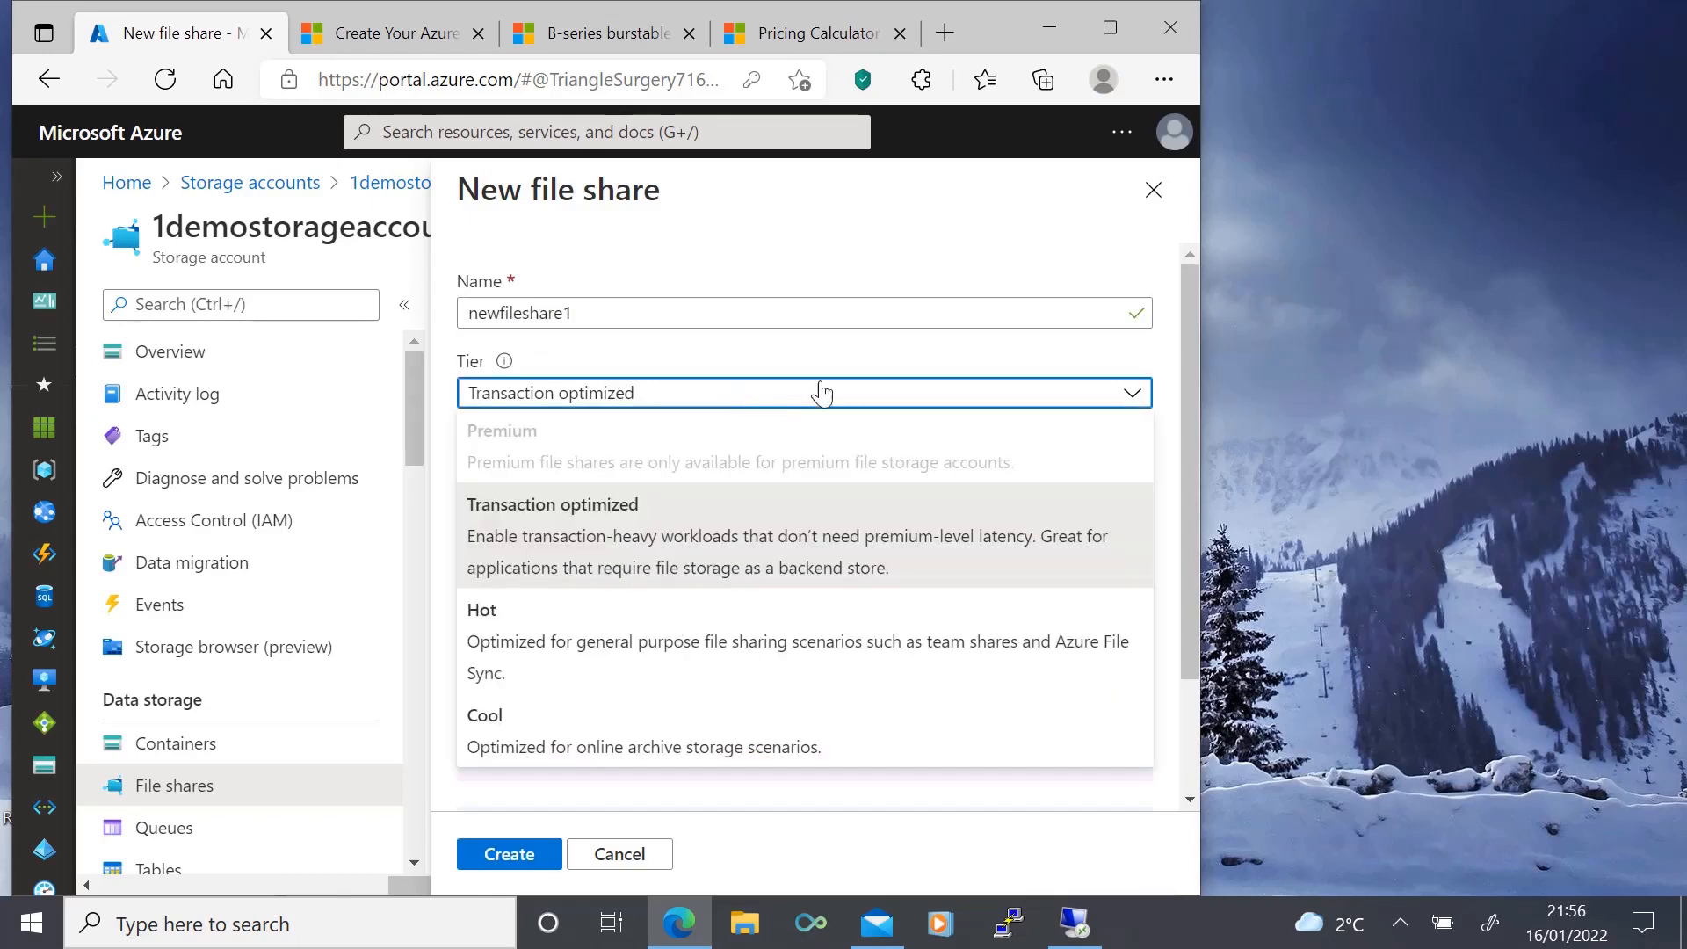
pyautogui.click(863, 357)
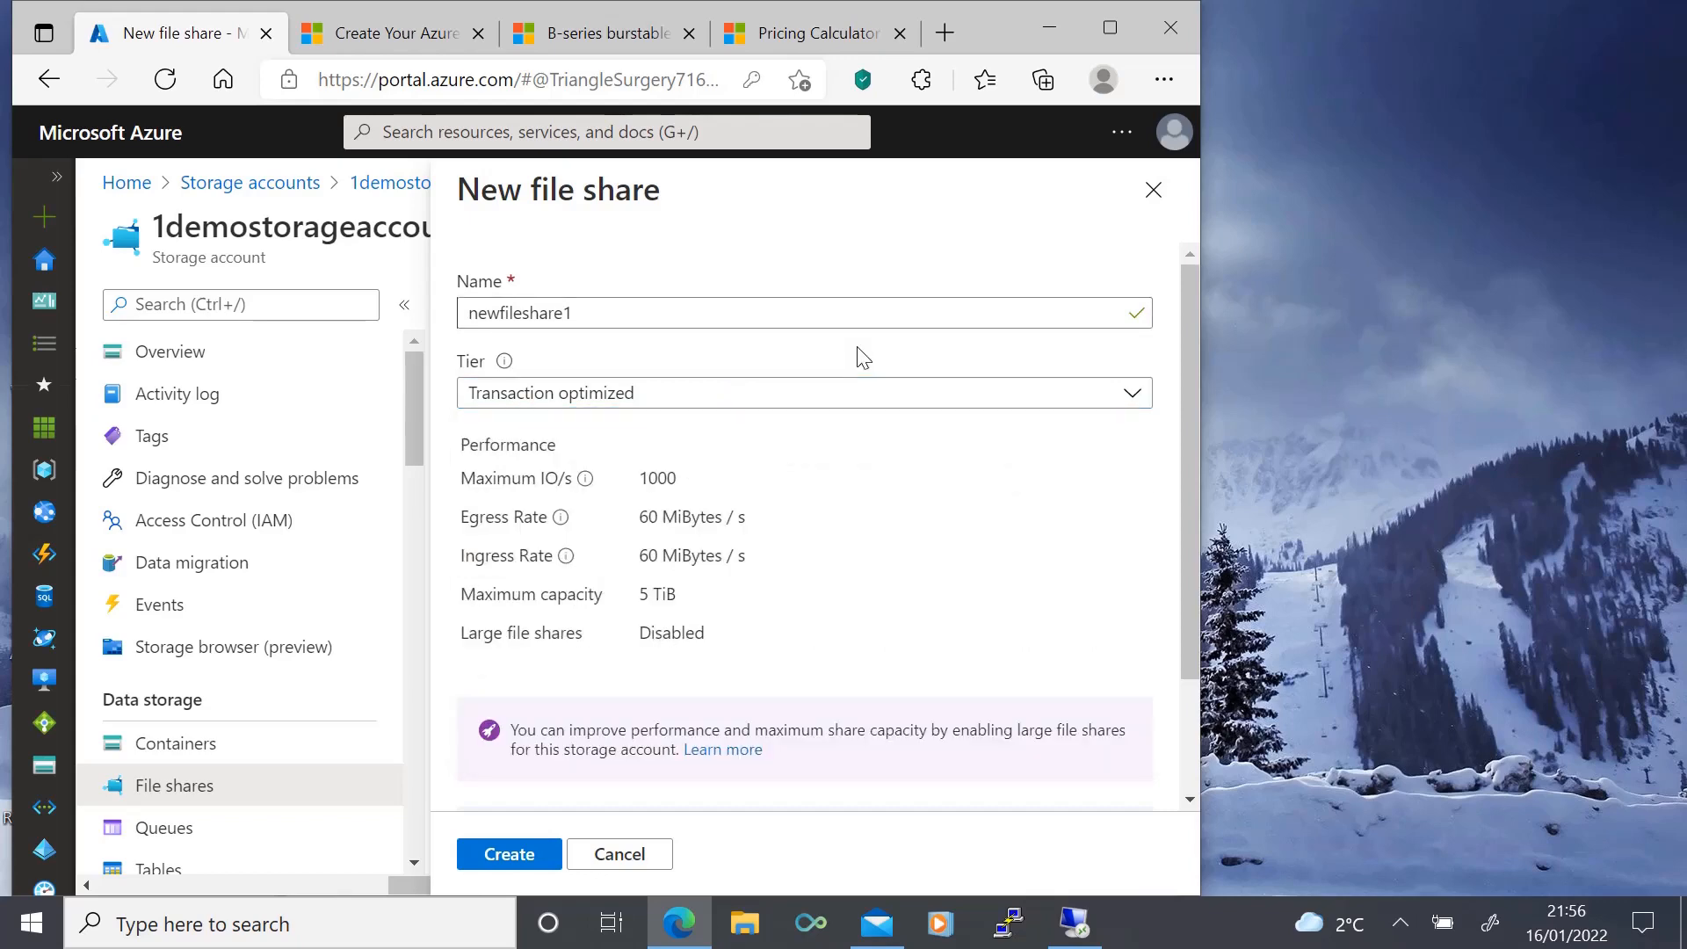
pyautogui.scroll(-2, 911, 547)
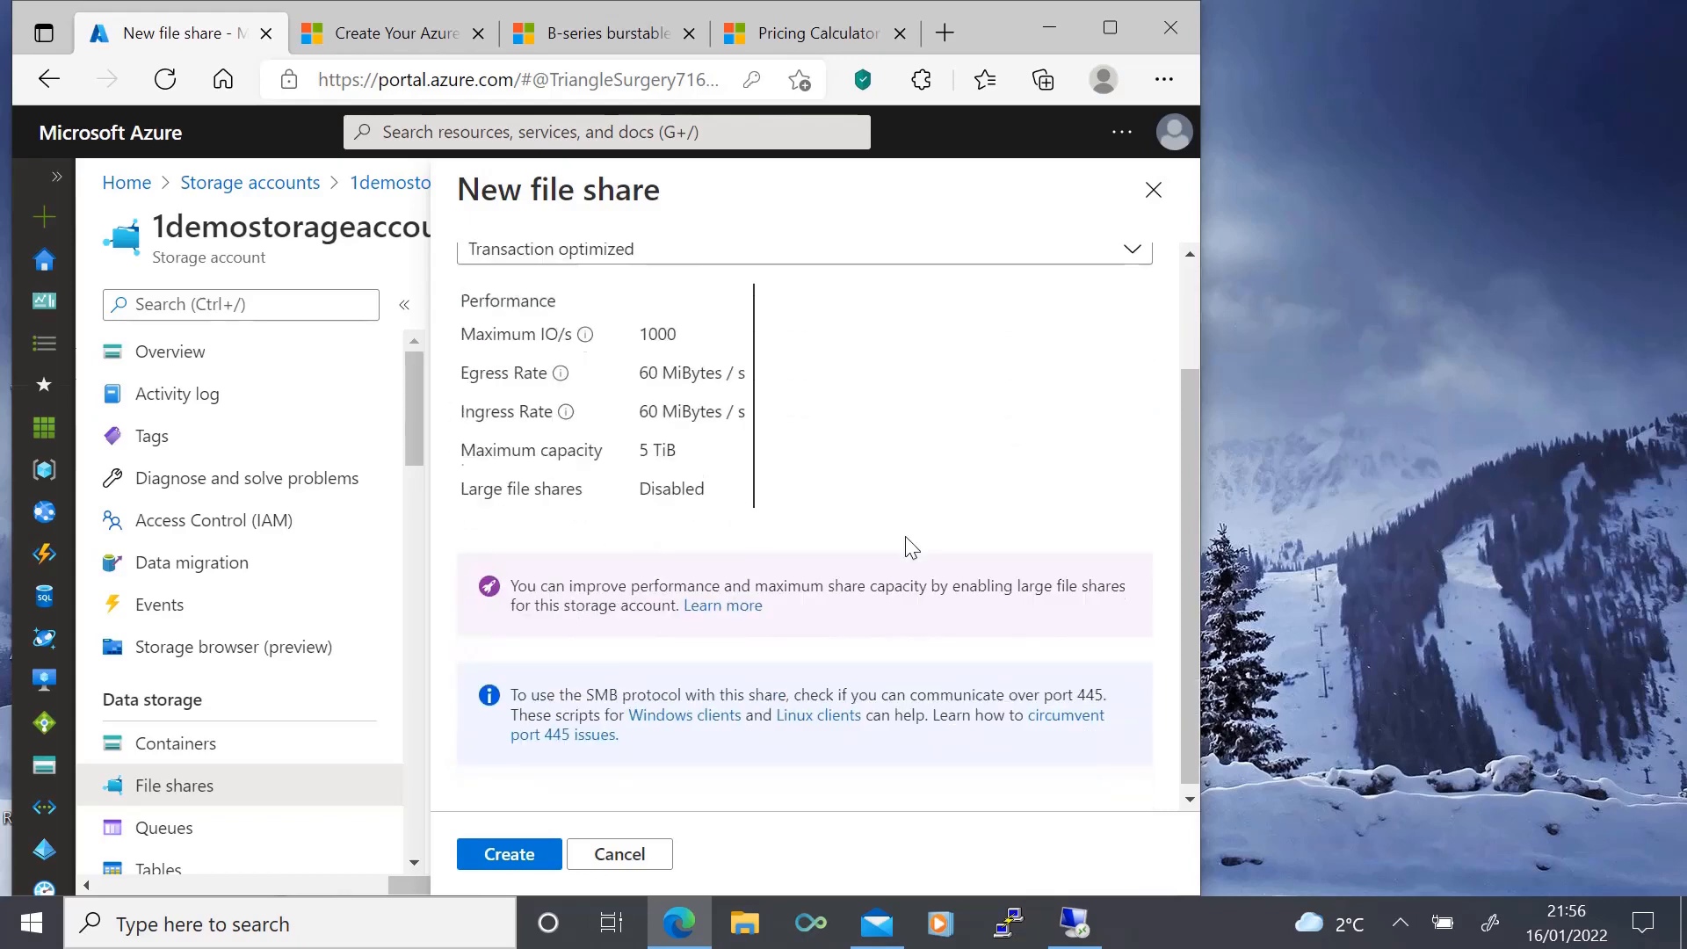
pyautogui.click(501, 855)
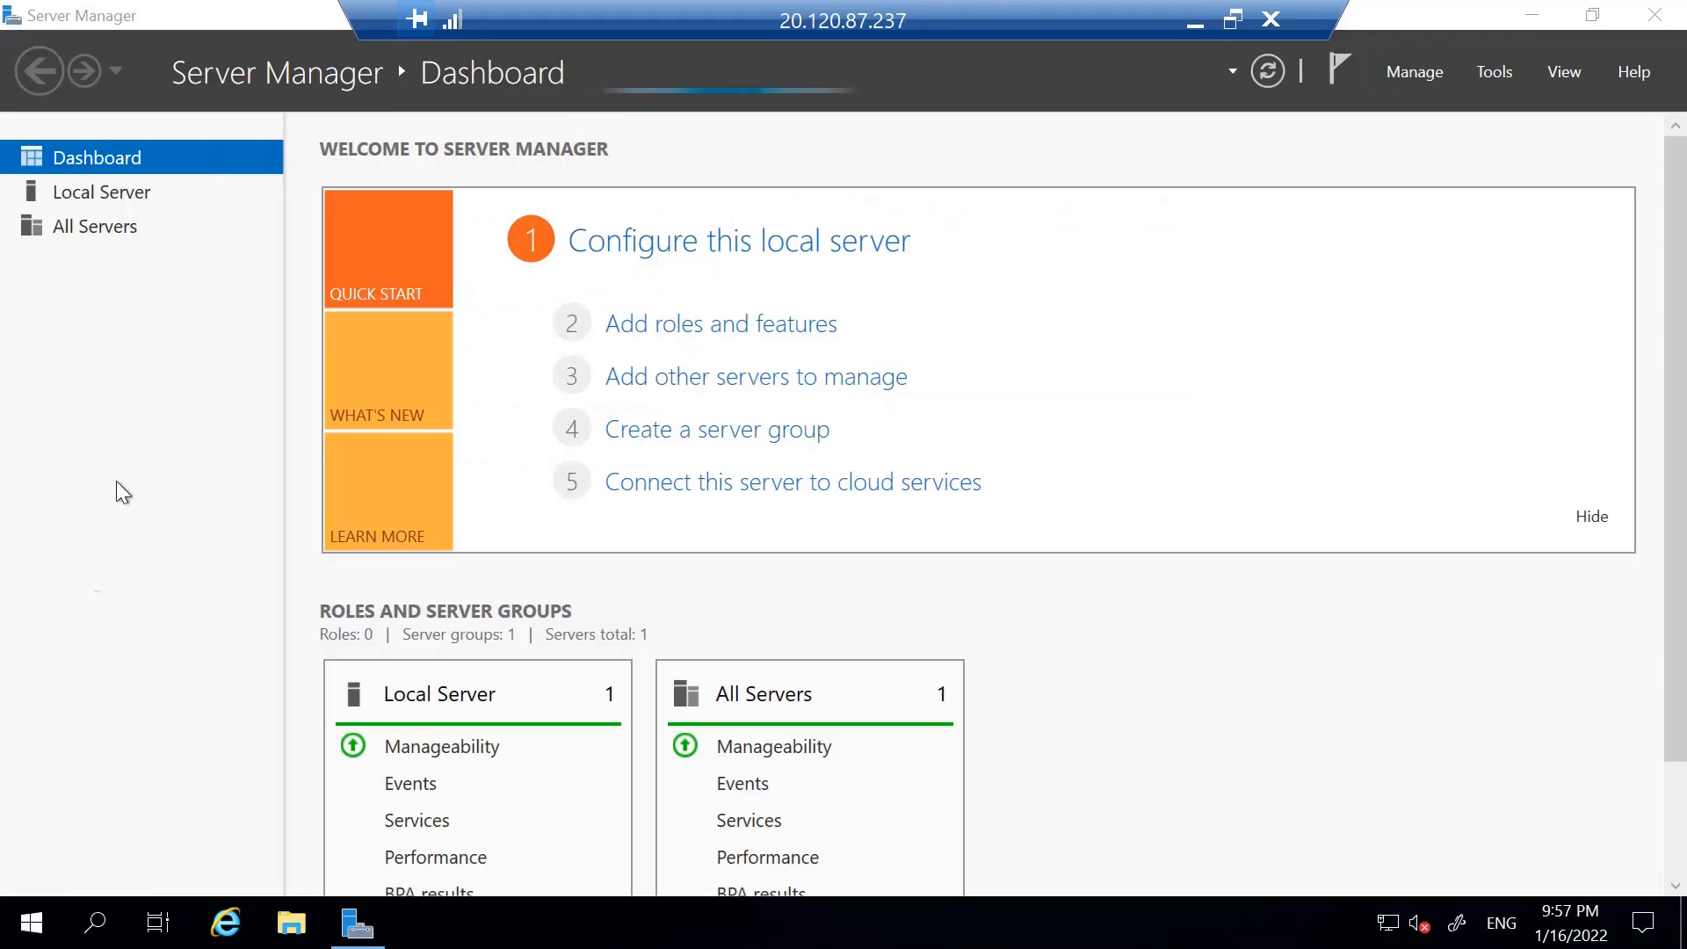
# Minimize VM1's remote session, open VM2 in the Azure portal and copy its public IP address
pyautogui.click(1195, 22)
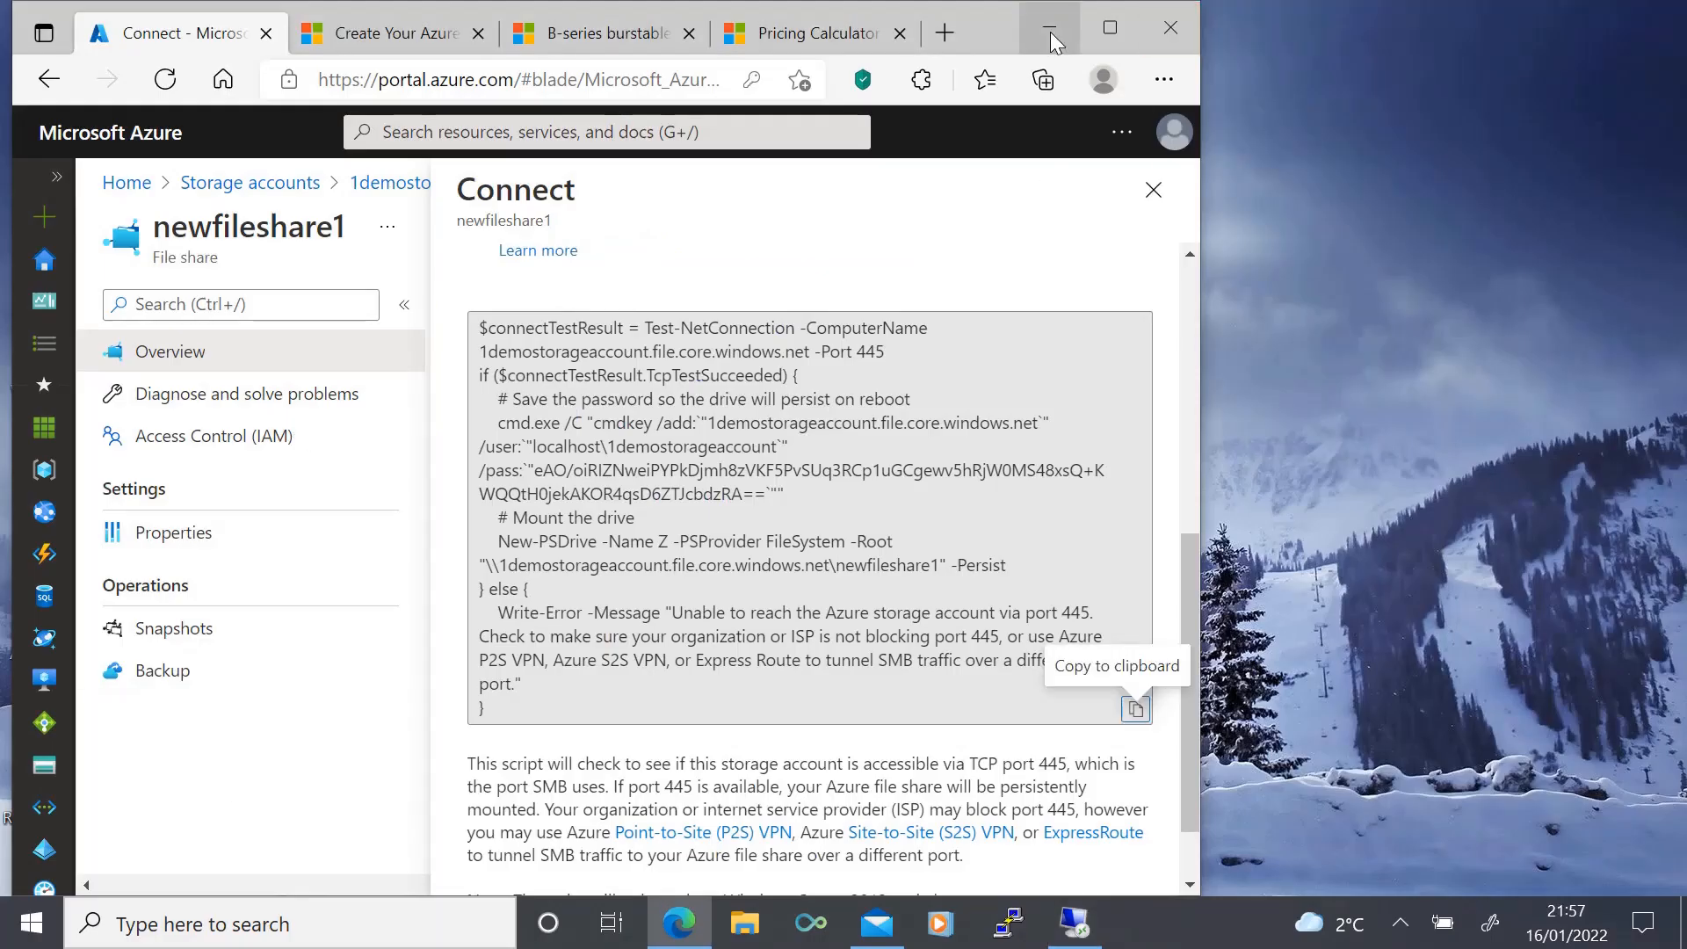
pyautogui.click(57, 178)
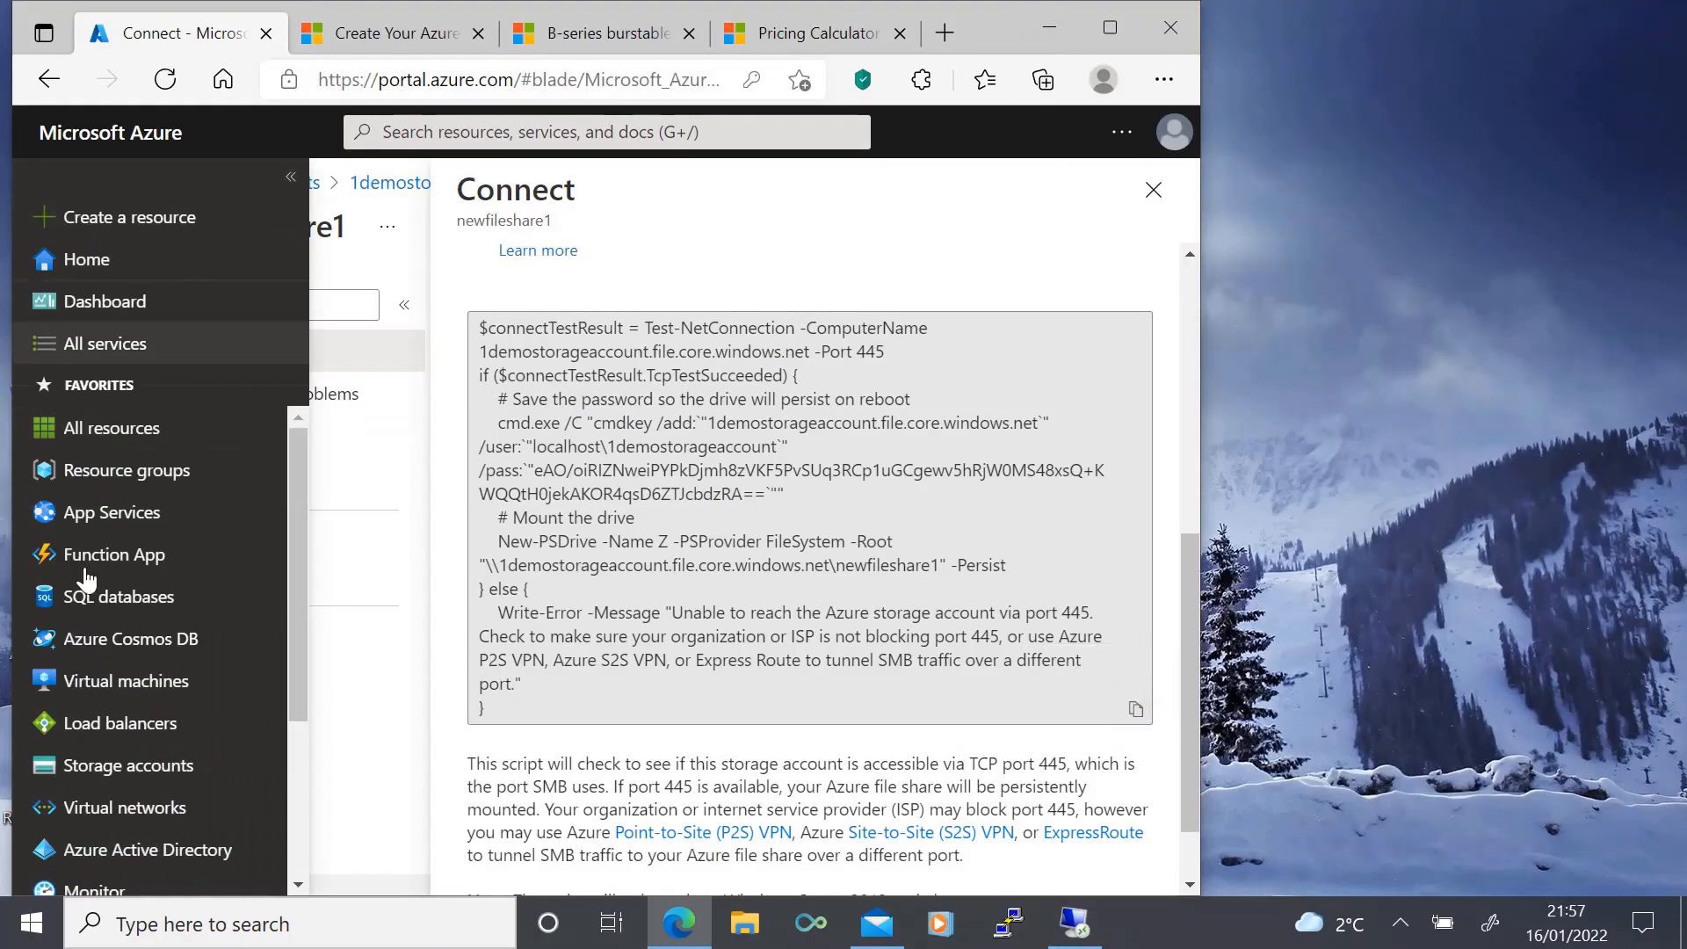
pyautogui.click(126, 681)
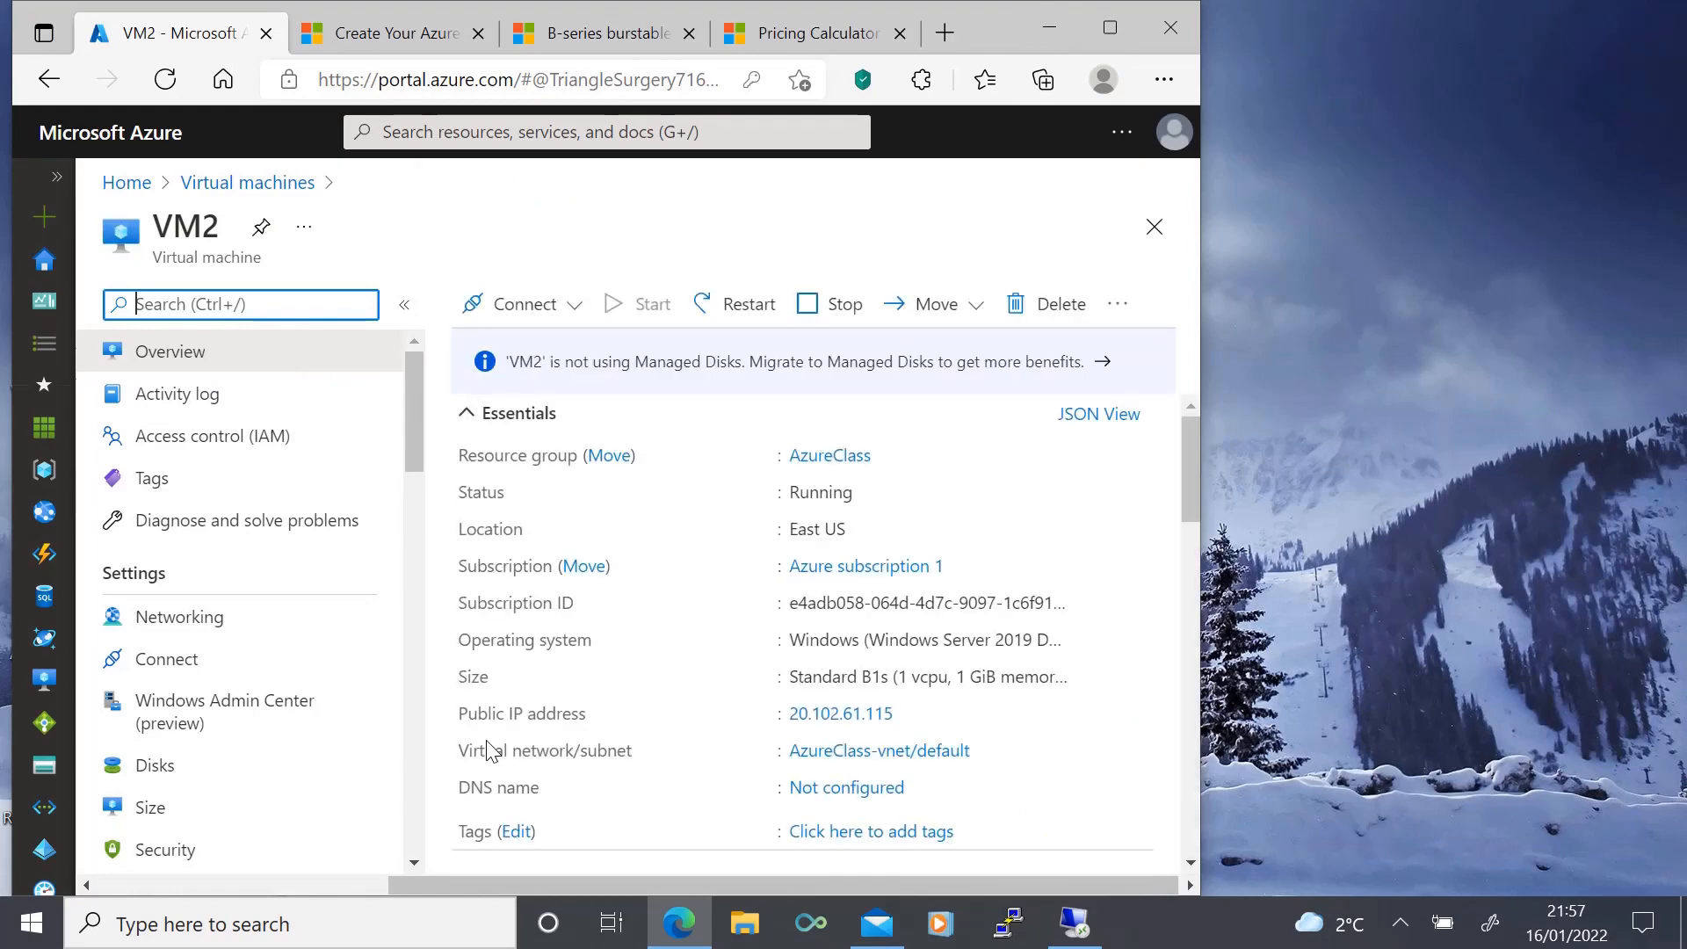
pyautogui.click(910, 716)
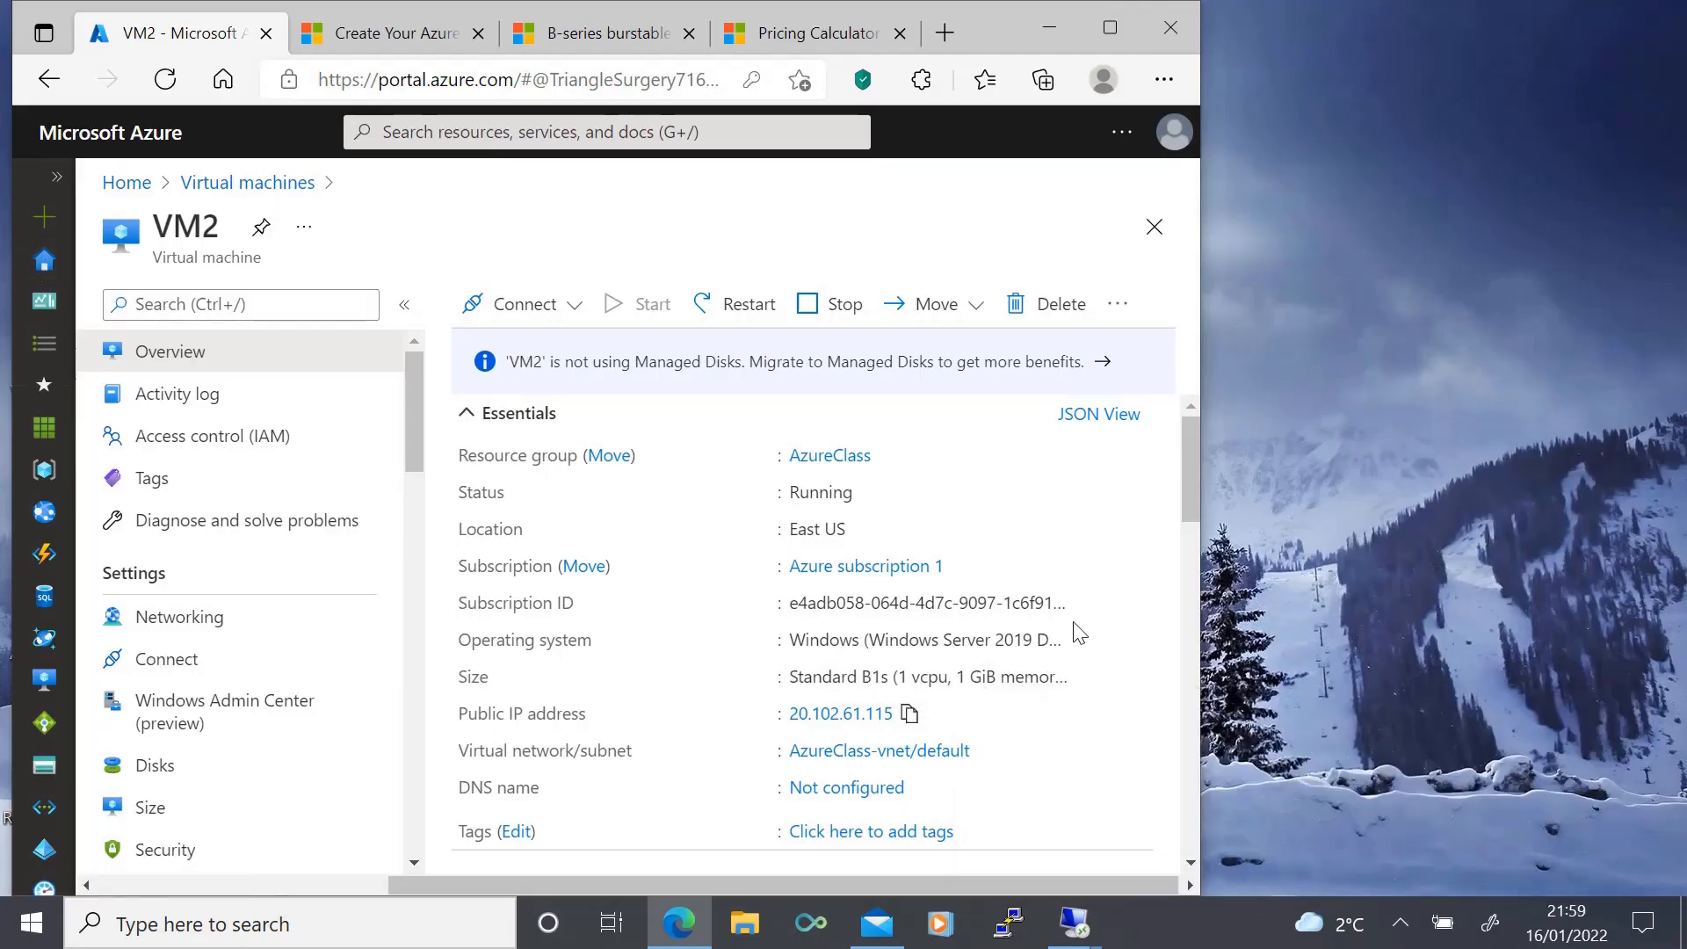
# Open newfileshare1 from the file shares of 1demostorageaccount
pyautogui.click(56, 184)
pyautogui.moveTo(94, 768); pyautogui.dragTo(93, 775)
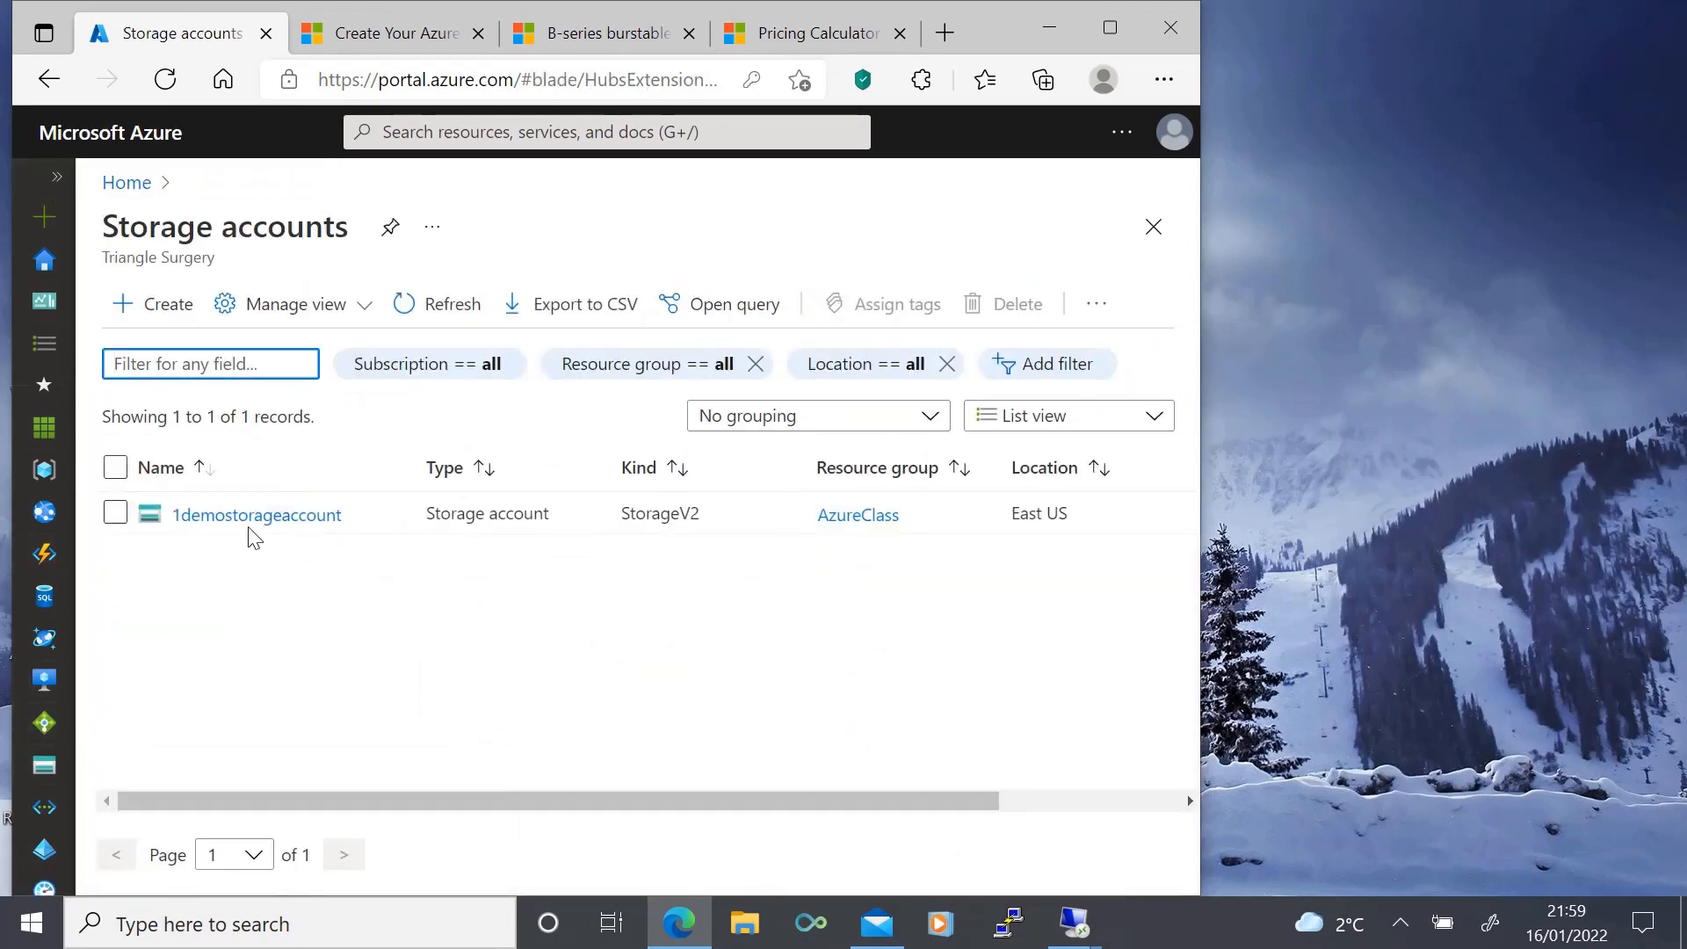
pyautogui.click(251, 521)
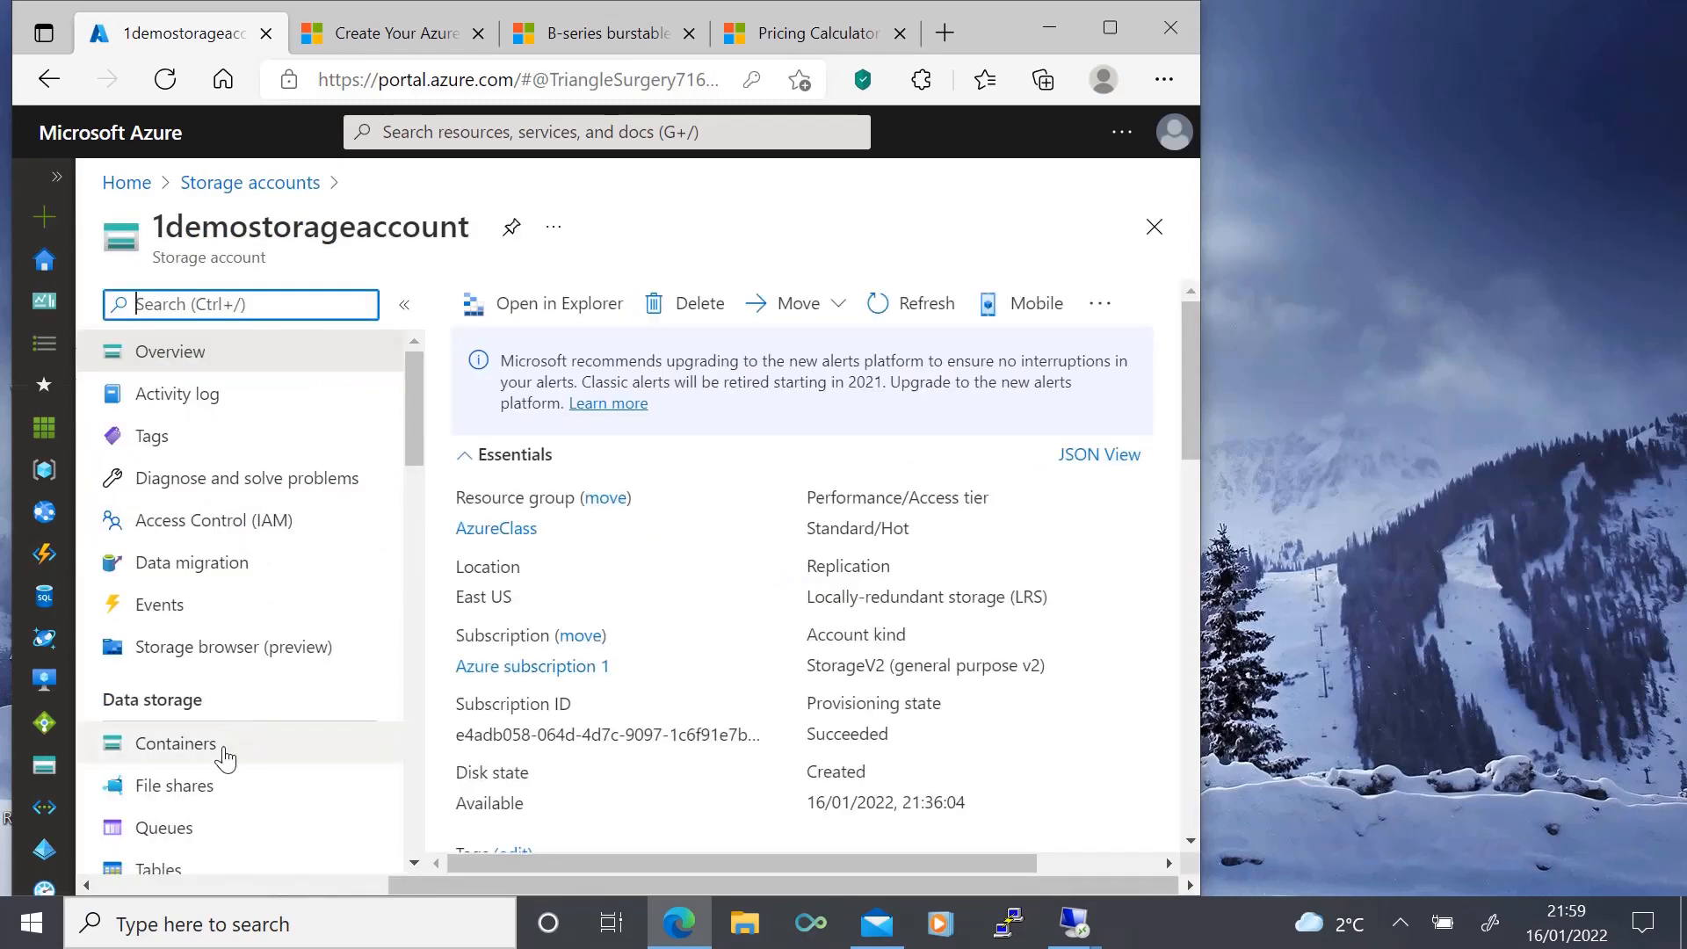
pyautogui.click(176, 791)
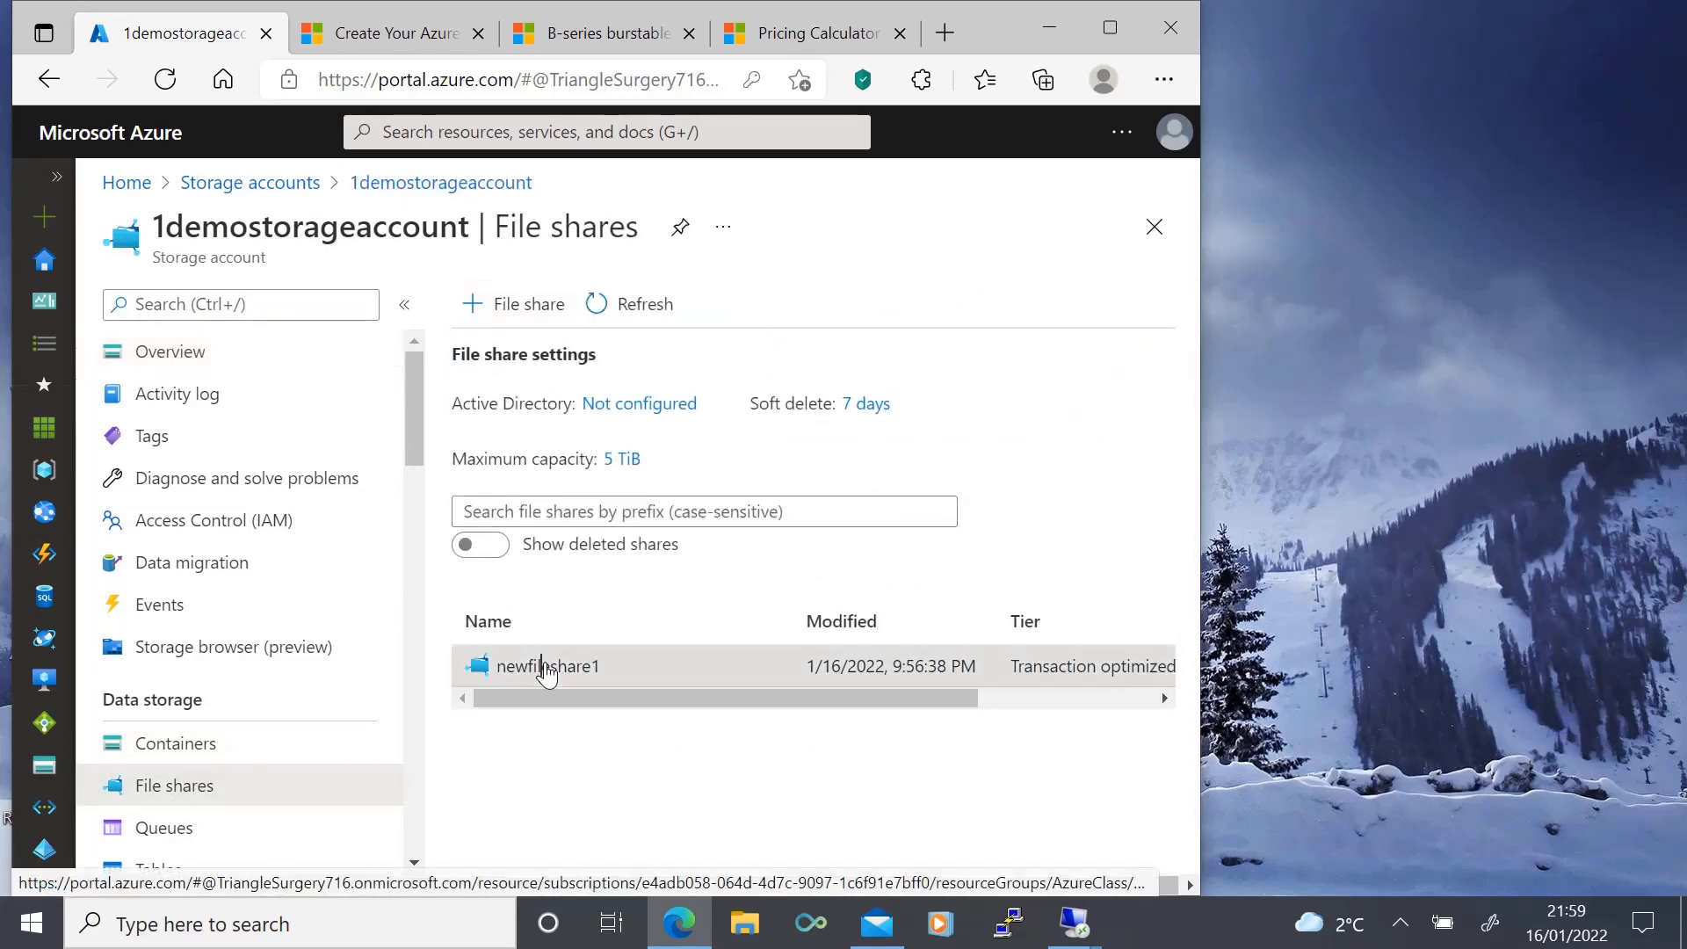
pyautogui.click(545, 668)
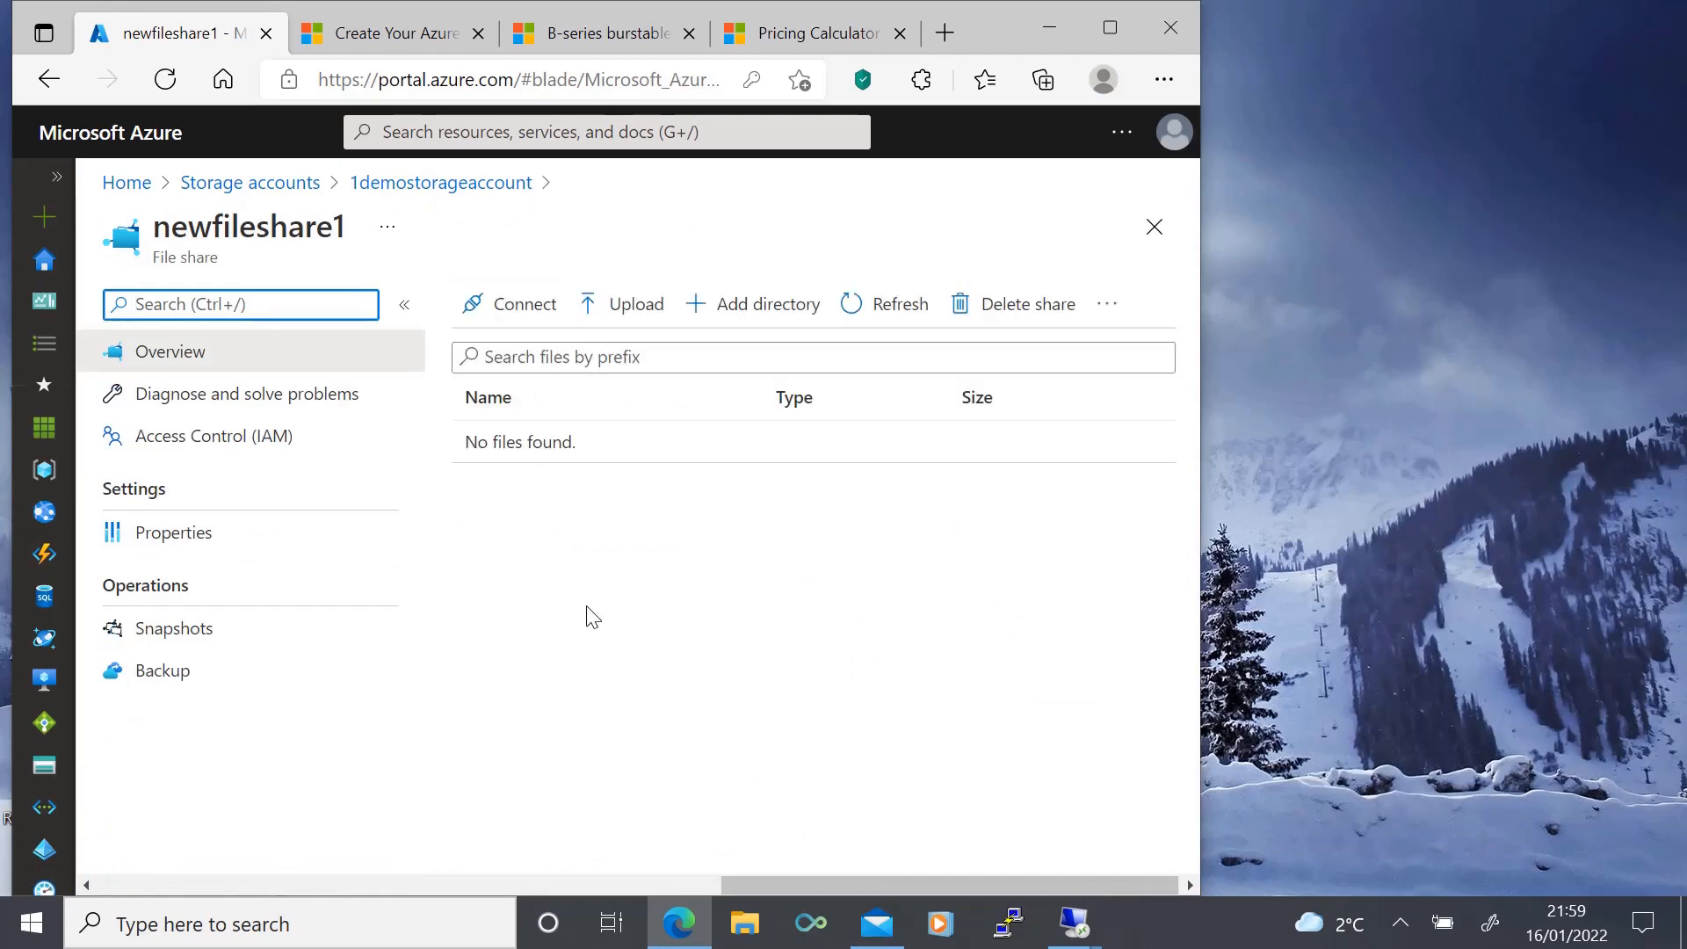
# Copy newfileshare1's Windows connection script for drive Z with storage account key authentication, and switch to VM1's remote desktop session
pyautogui.click(509, 307)
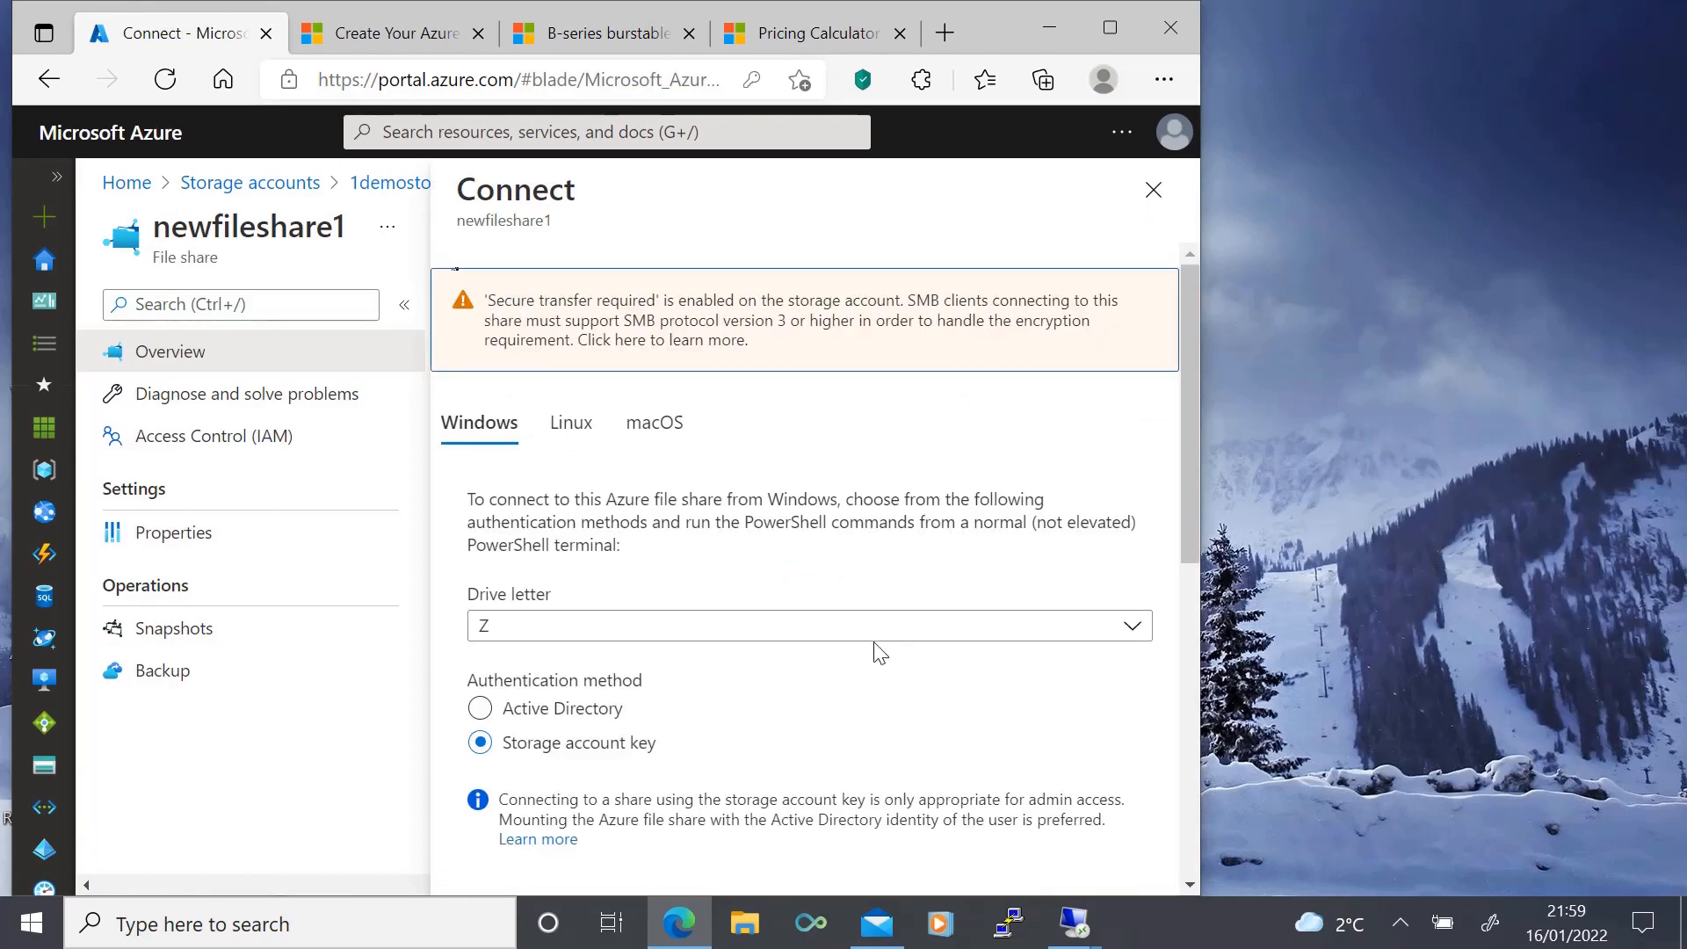
pyautogui.scroll(-6, 813, 572)
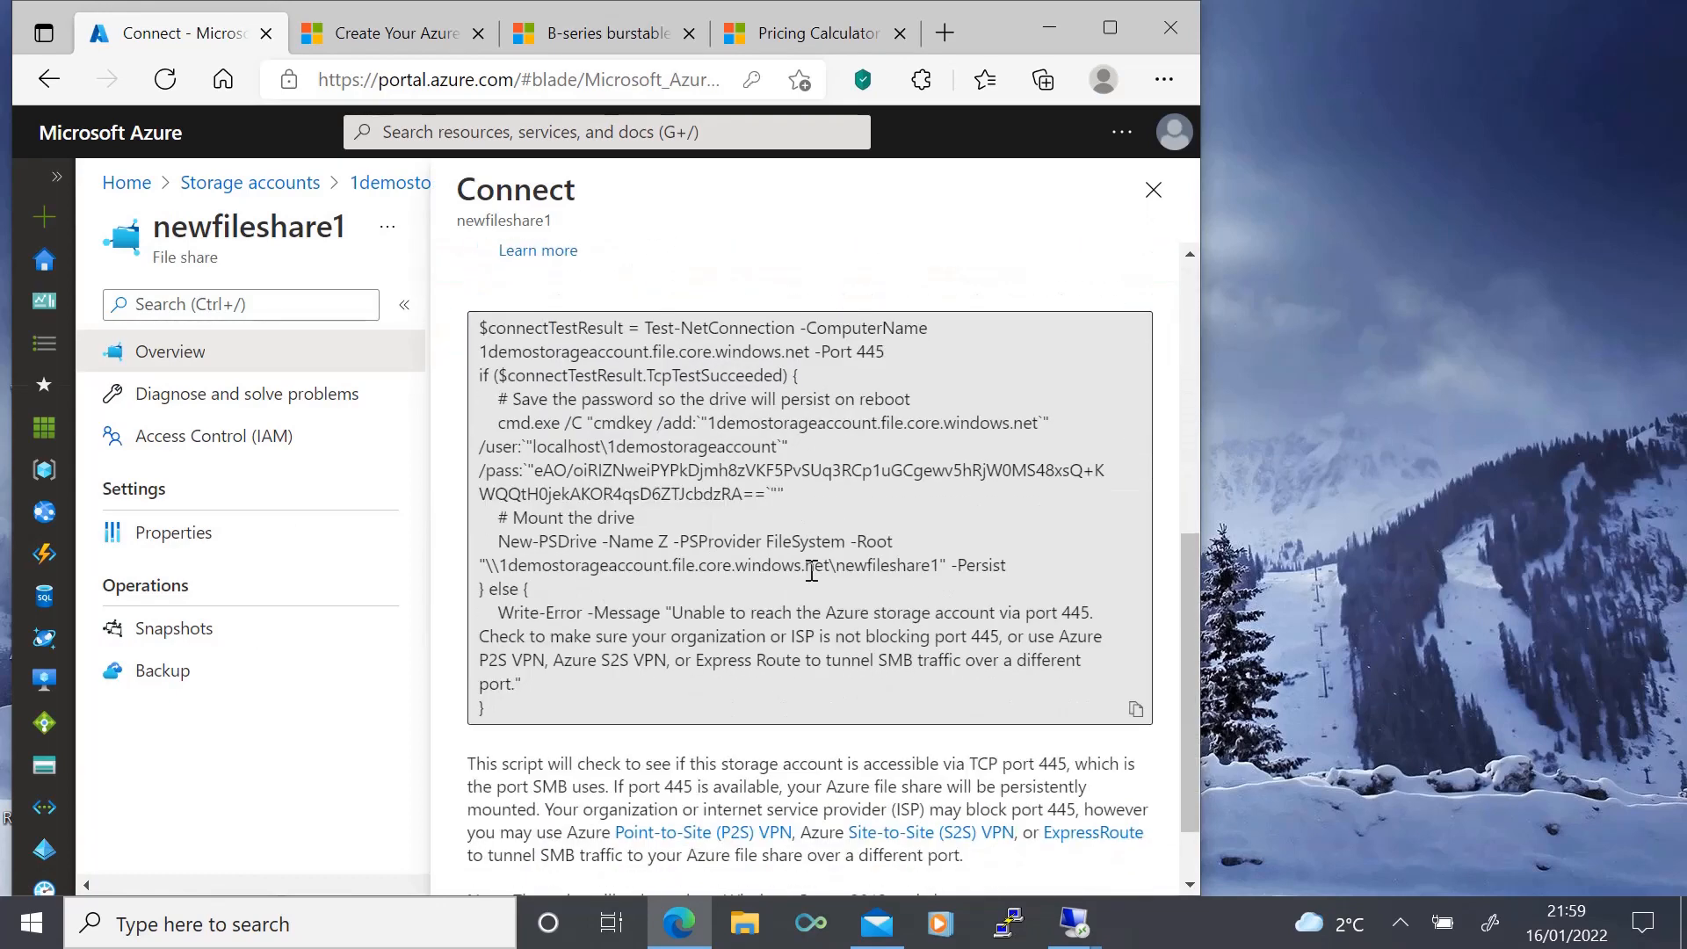
pyautogui.click(1135, 711)
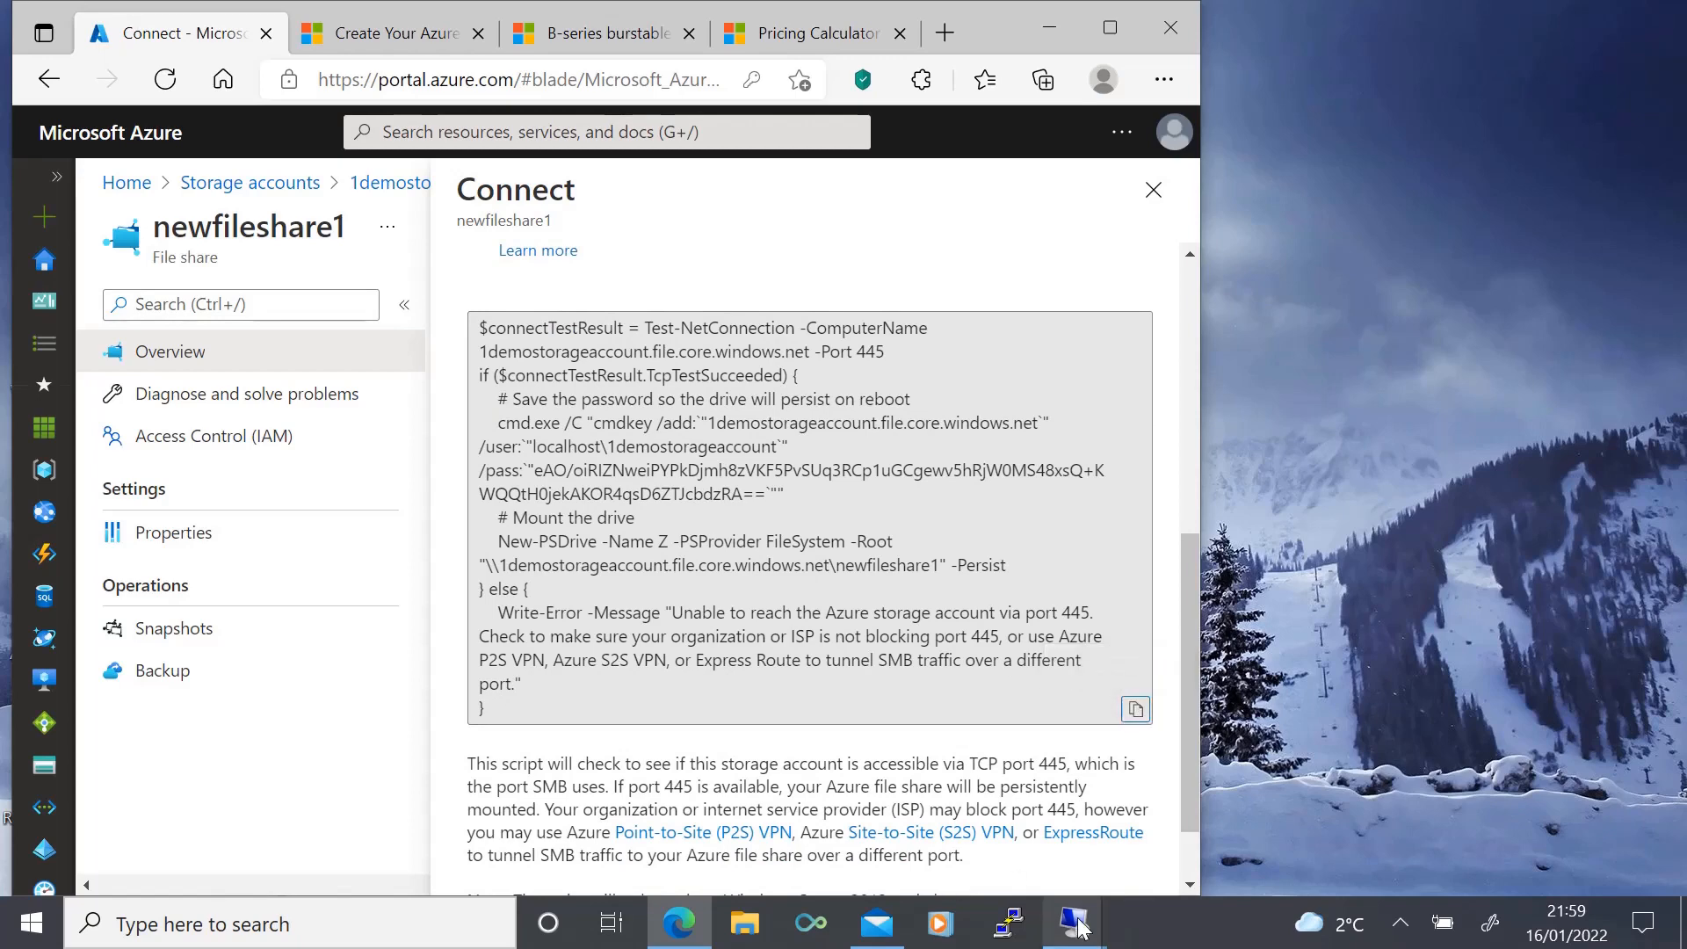
pyautogui.moveTo(1074, 923)
pyautogui.click(920, 810)
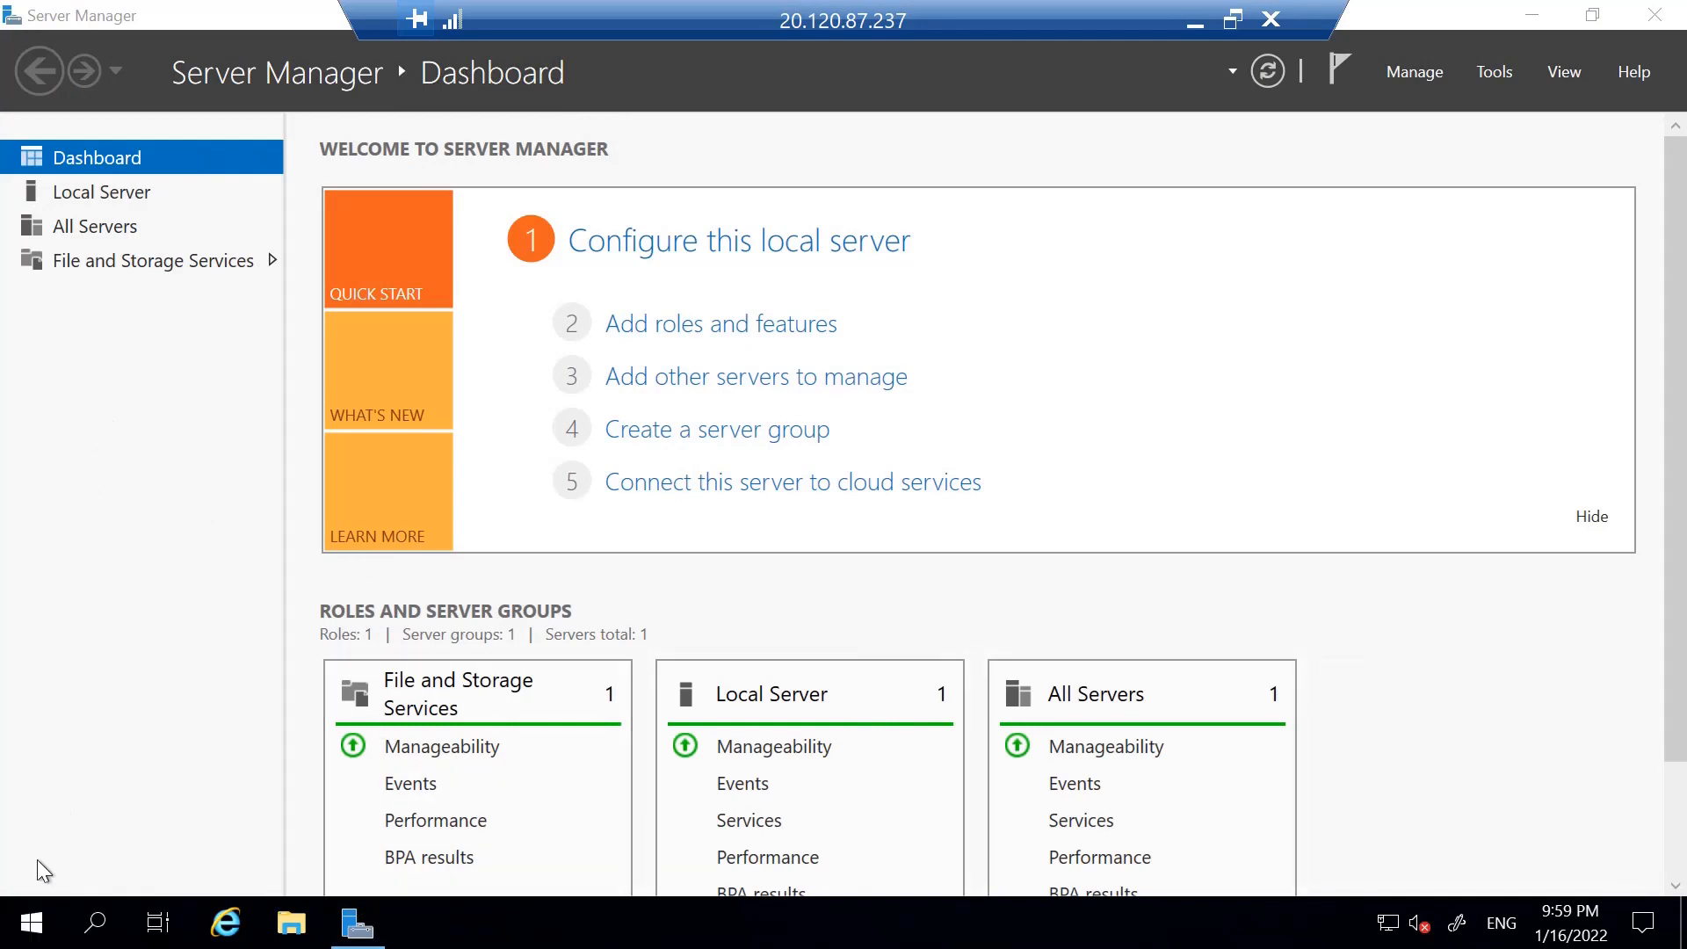
# Run the copied connection script with its storage account key in Windows PowerShell to mount newfileshare1 as drive Z on VM1
pyautogui.press('super')
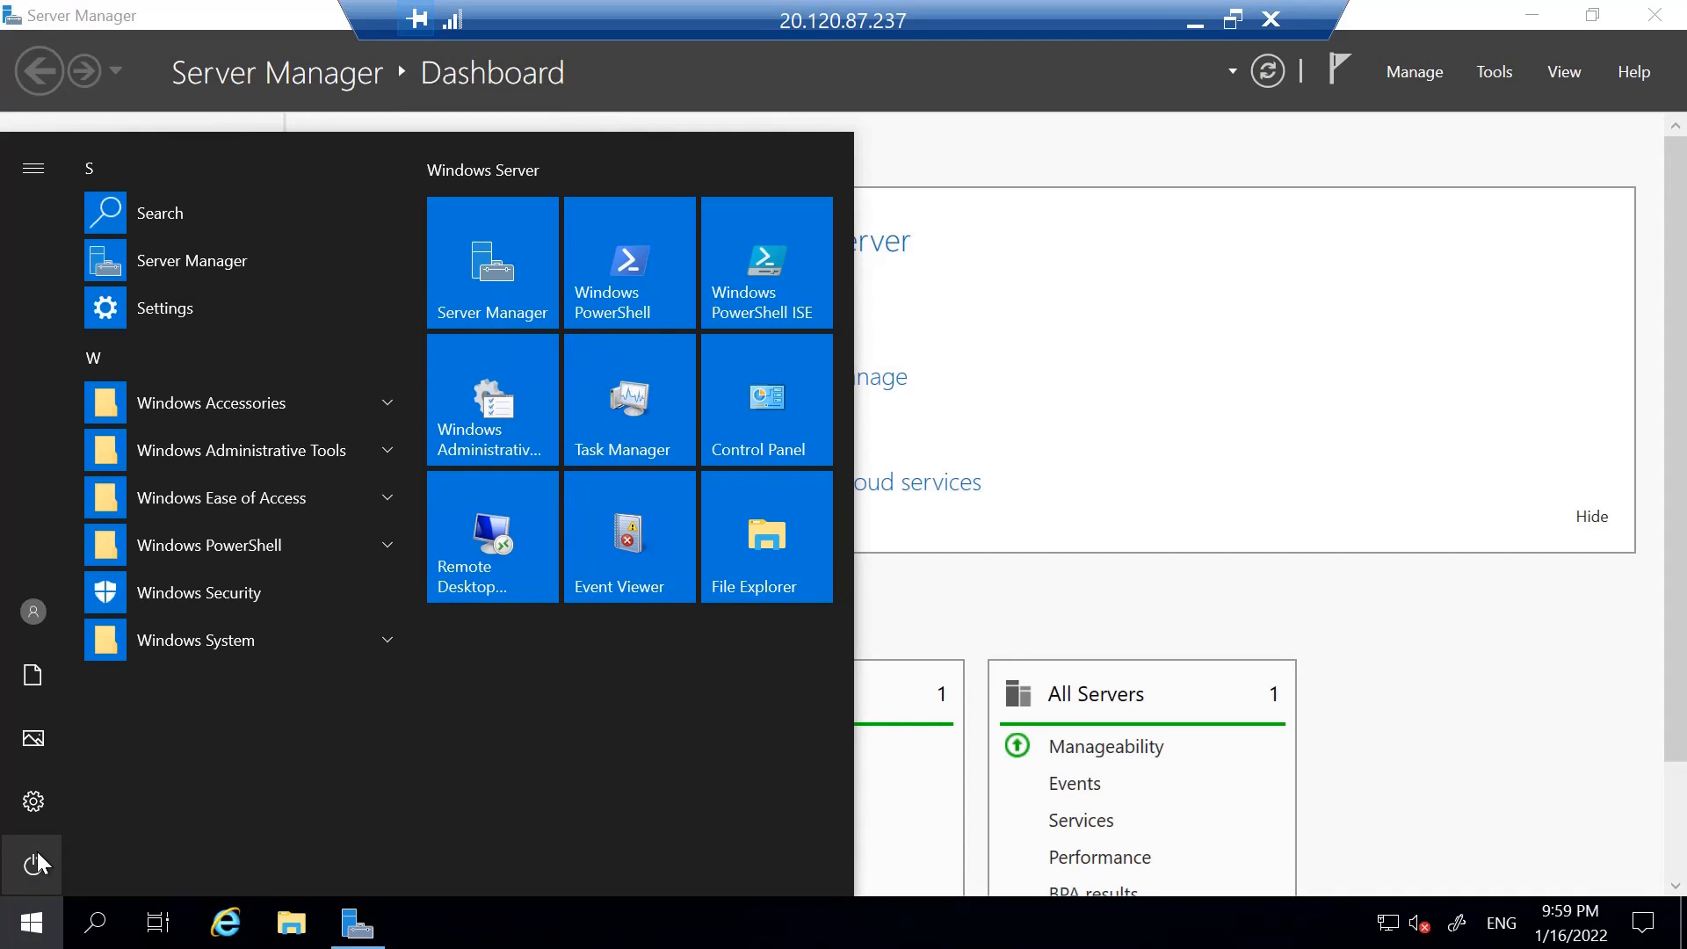
pyautogui.click(638, 314)
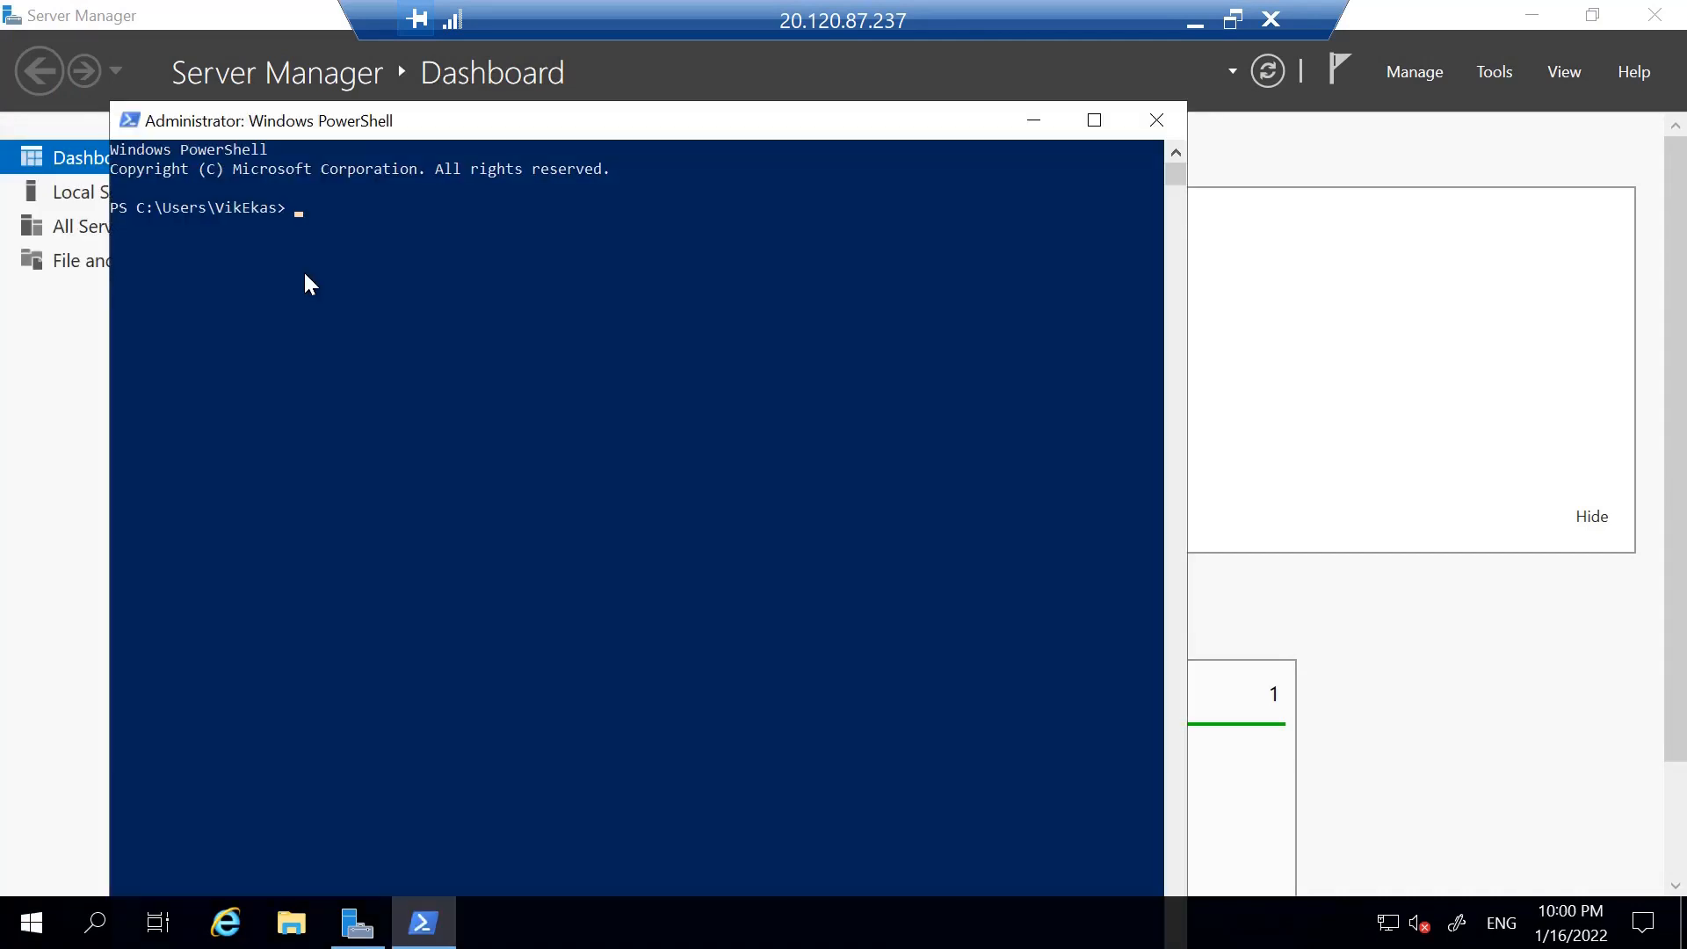
pyautogui.hotkey('ctrl', 'v')
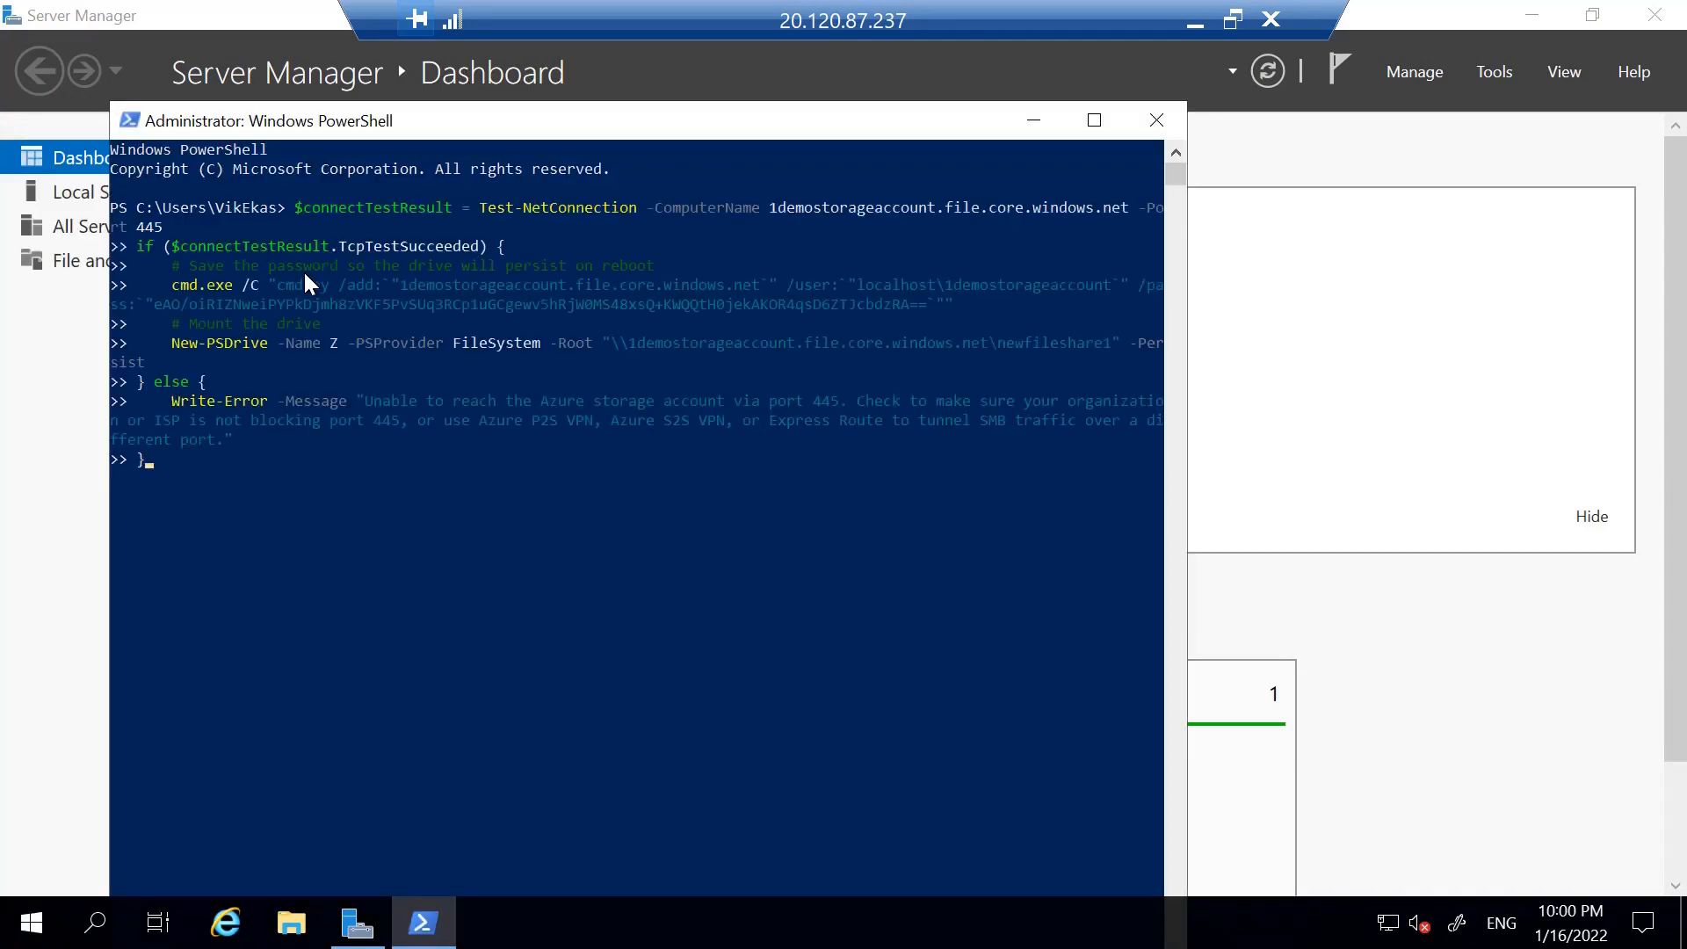
pyautogui.press('Return')
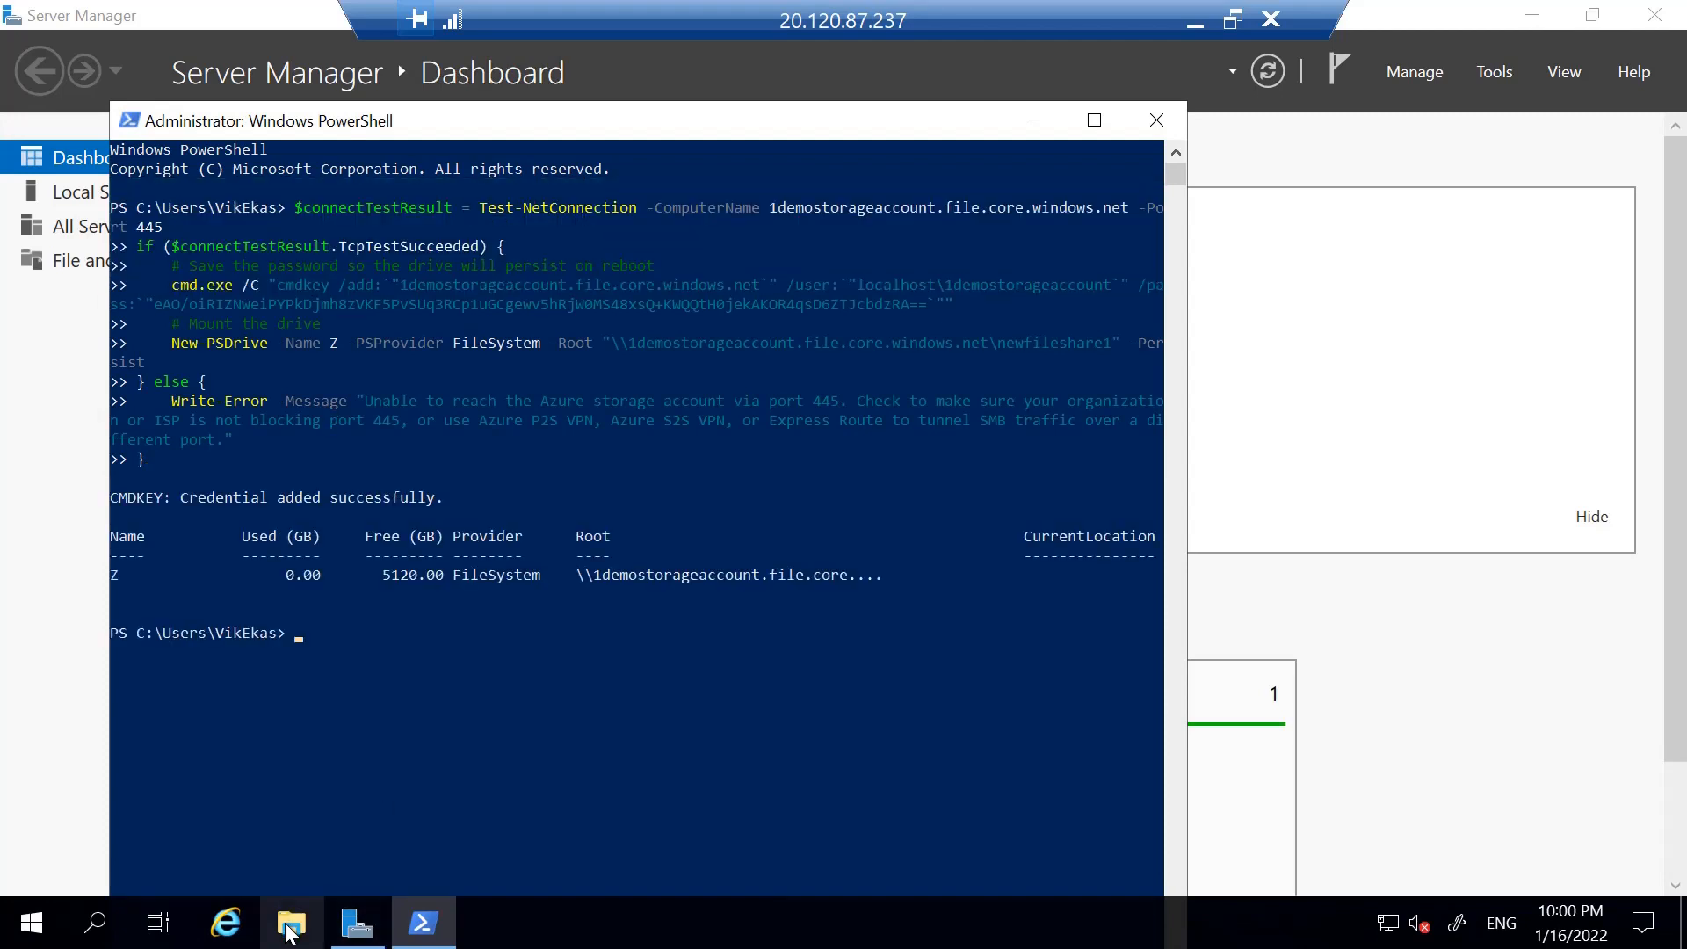
# Open the mounted newfileshare1 network drive in File Explorer on VM1
pyautogui.click(291, 927)
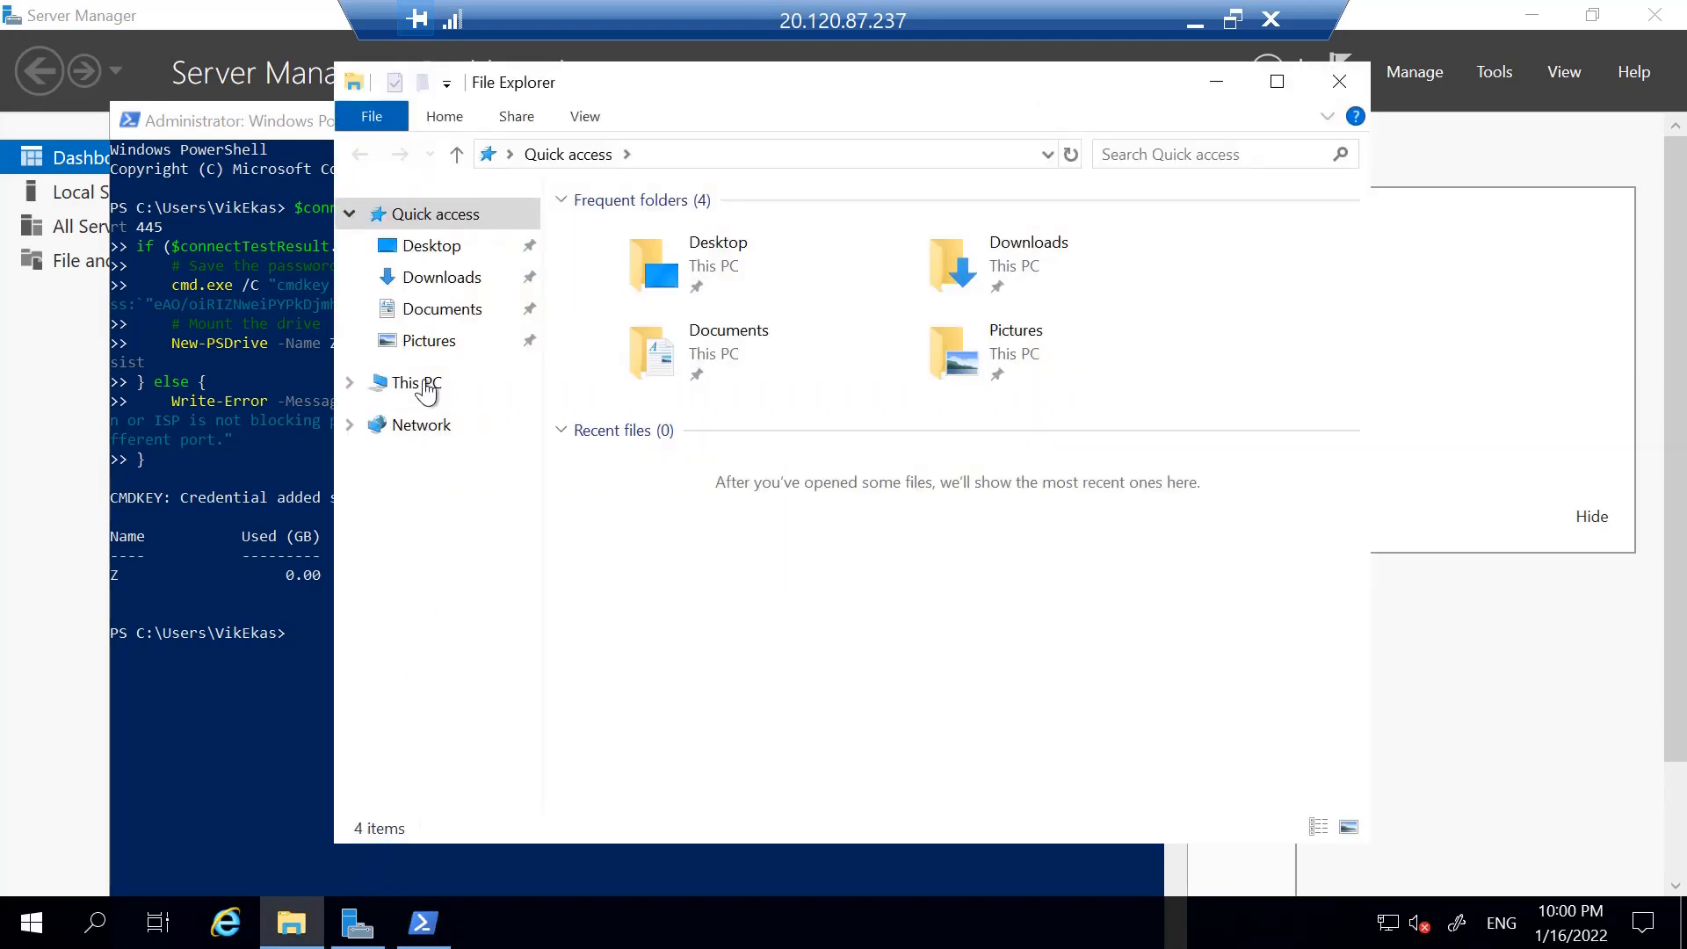
pyautogui.click(424, 385)
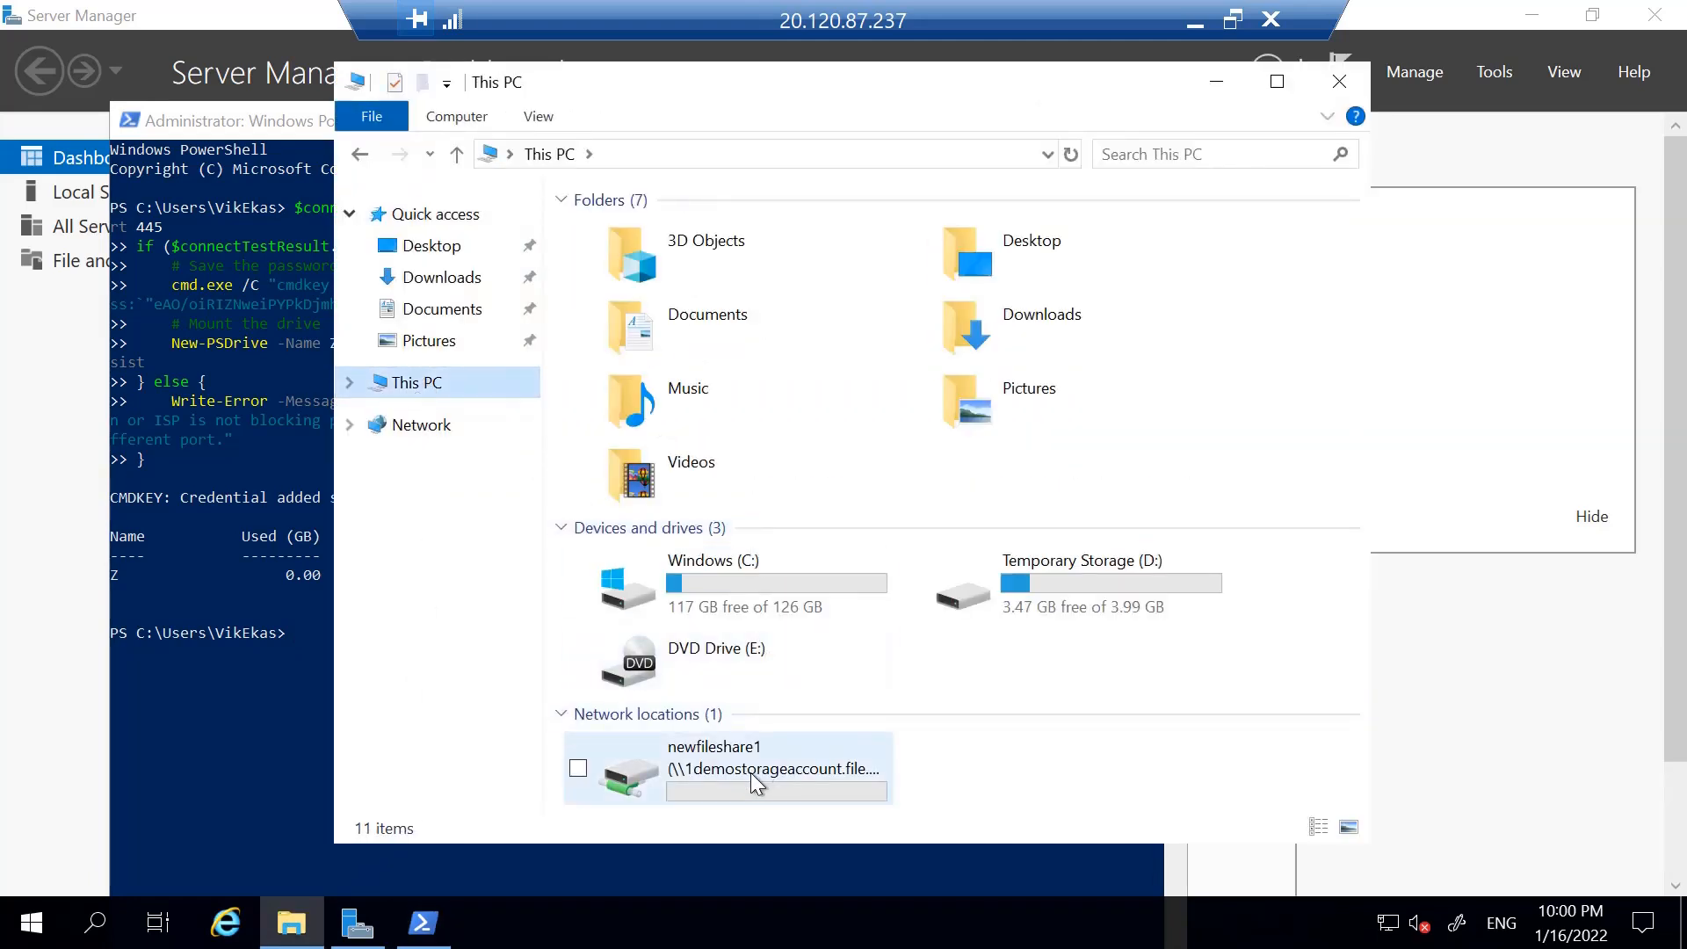
pyautogui.doubleClick(751, 772)
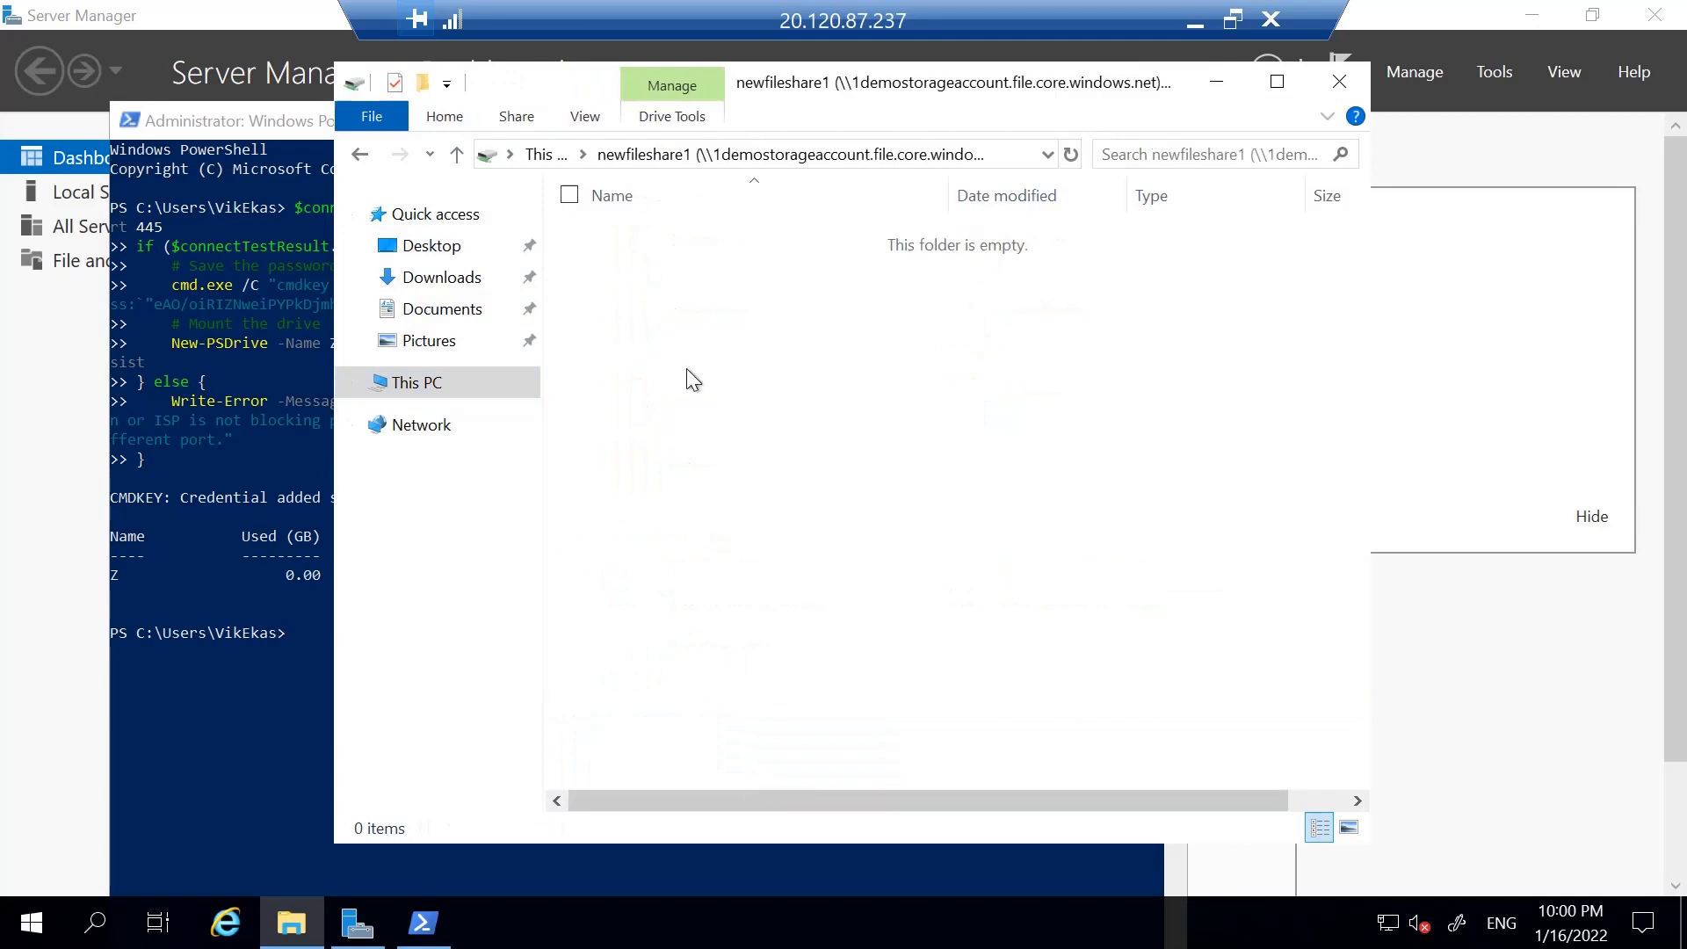
# Create a folder named Trial Folder in newfileshare1
pyautogui.rightClick(598, 283)
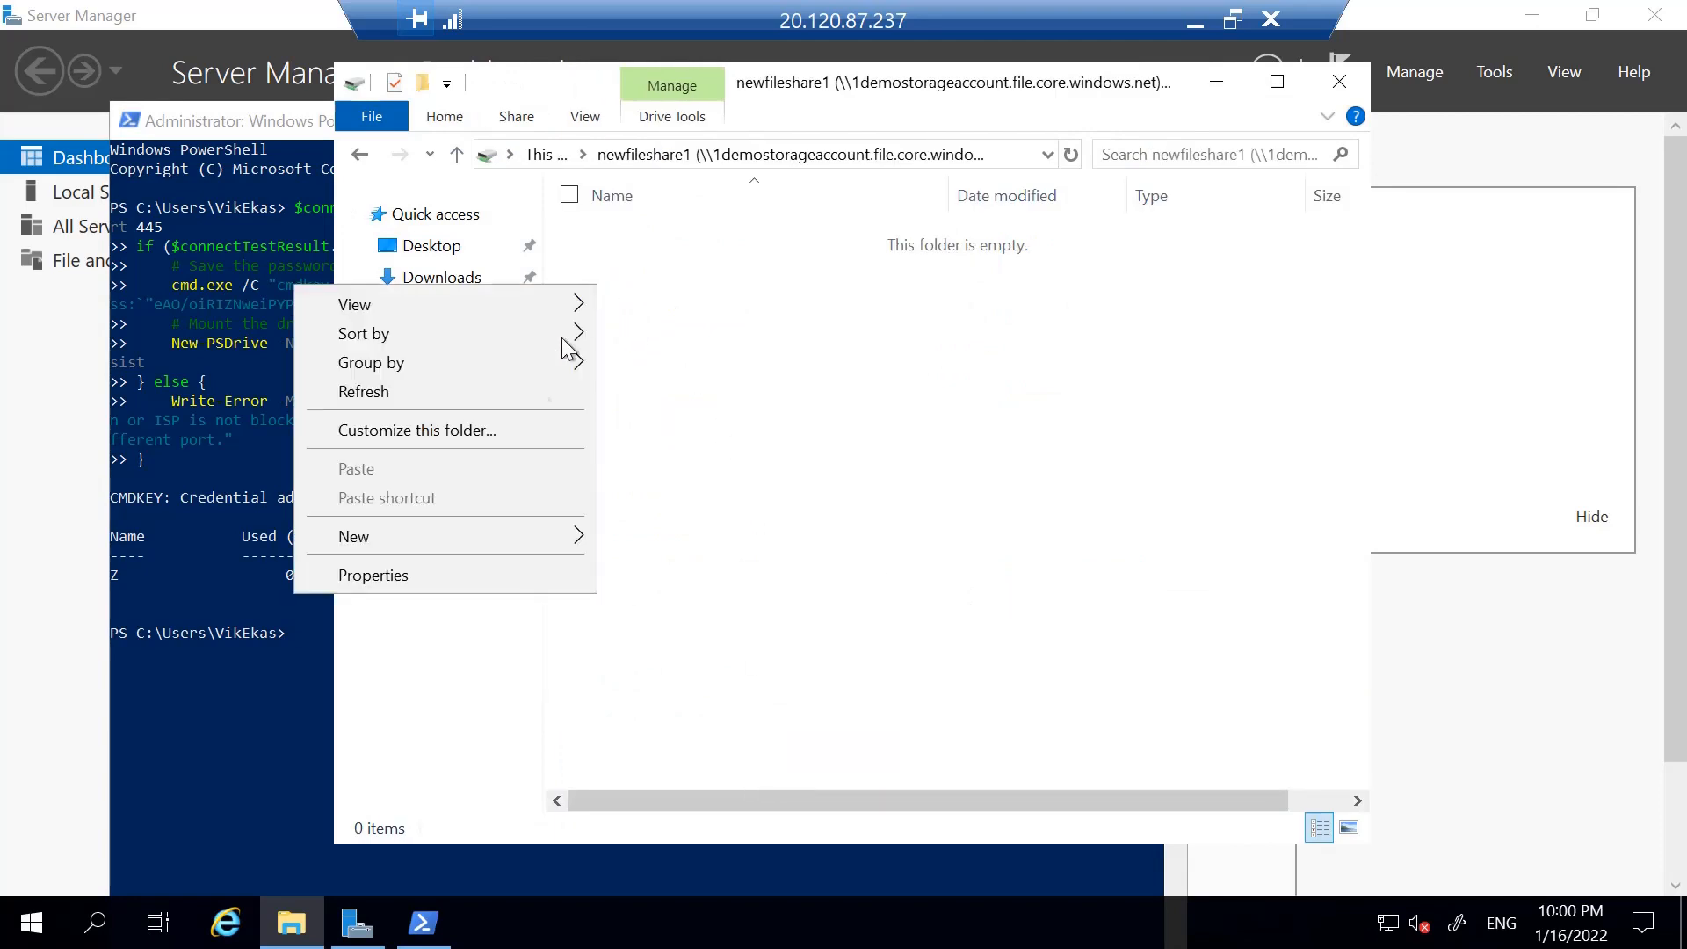
pyautogui.moveTo(453, 534)
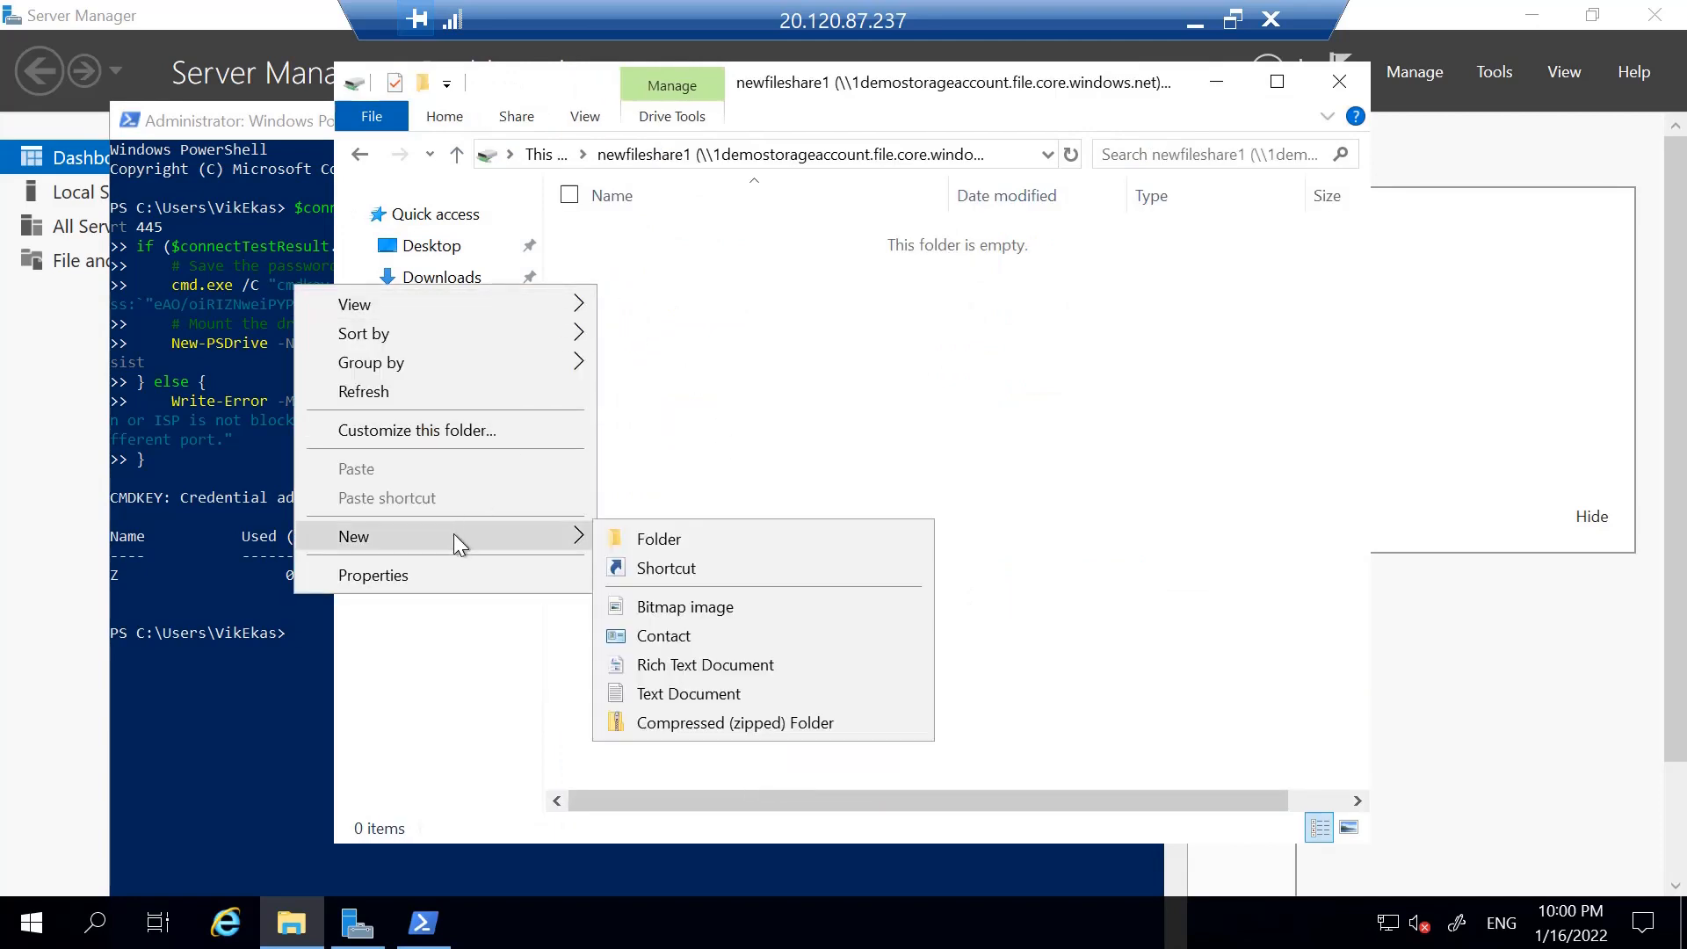
pyautogui.click(708, 540)
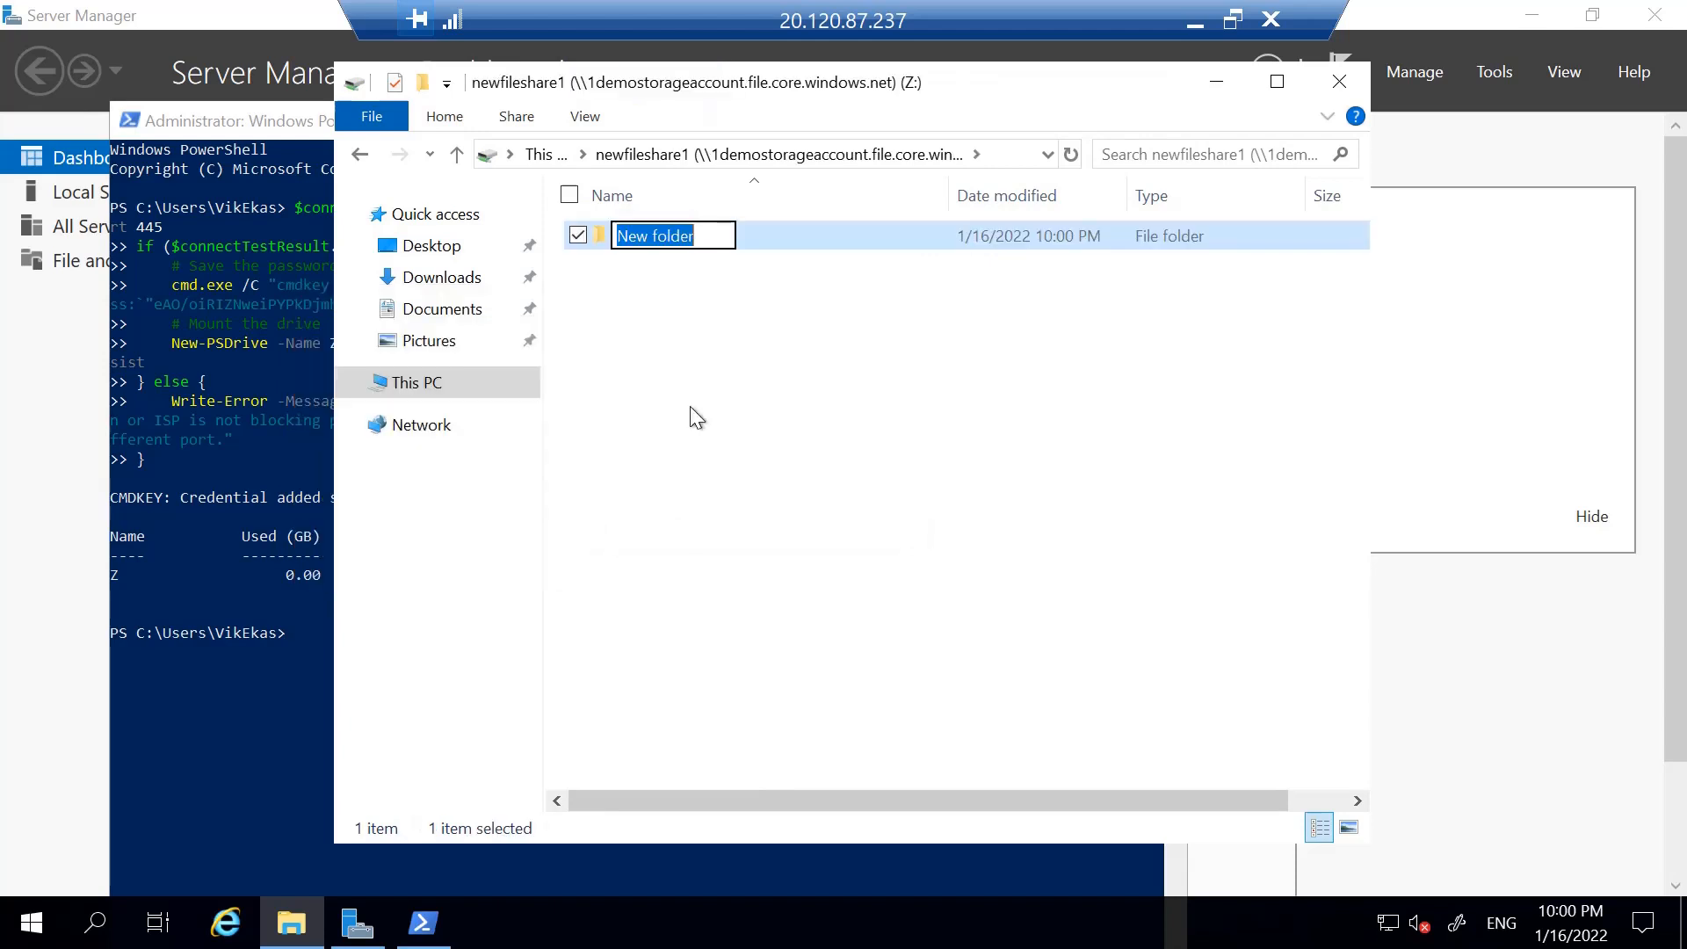
pyautogui.write('Trial')
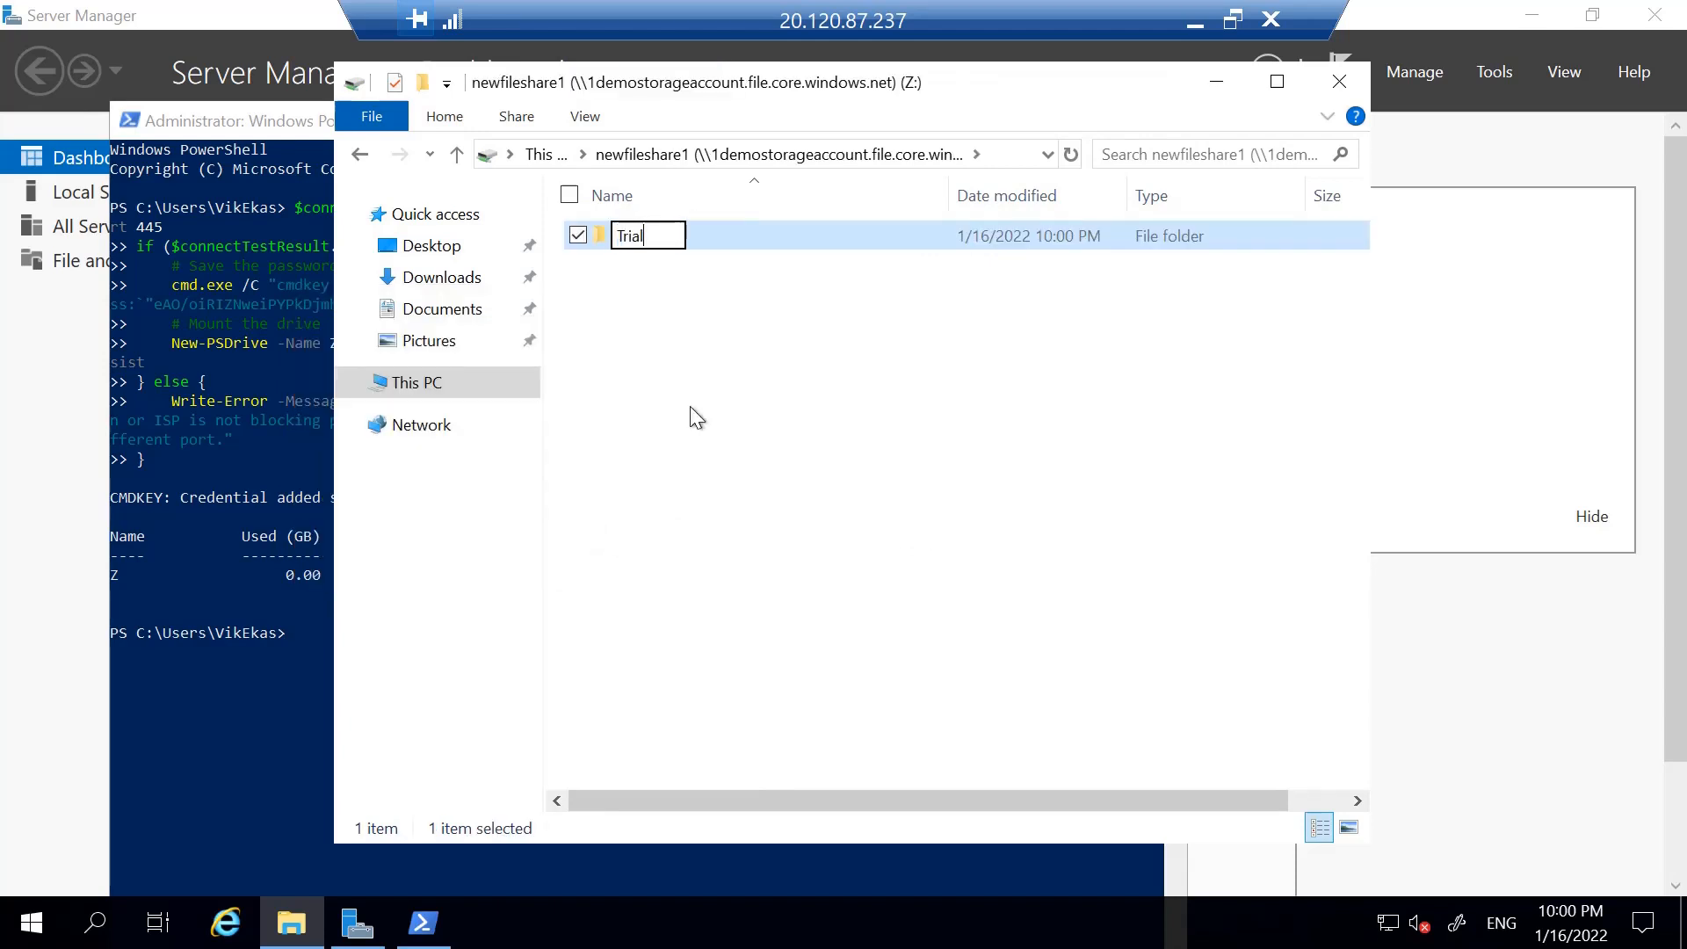
pyautogui.write(' Folder')
pyautogui.press('Return')
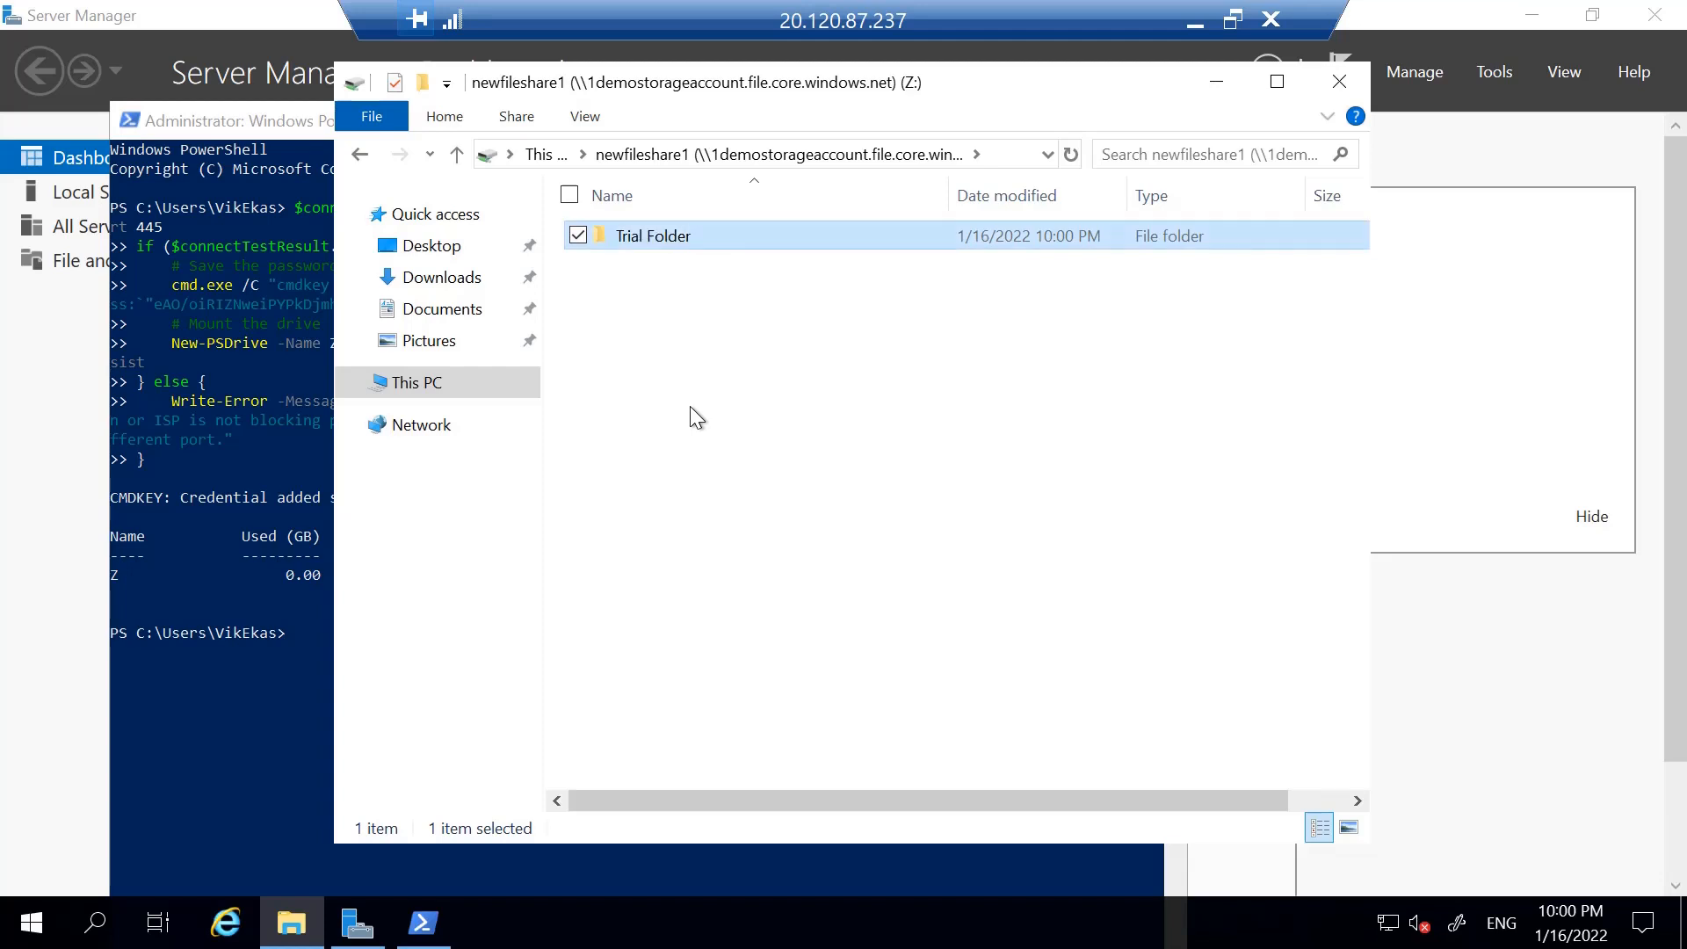
# Create a bitmap image named Trial Image in newfileshare1
pyautogui.rightClick(636, 272)
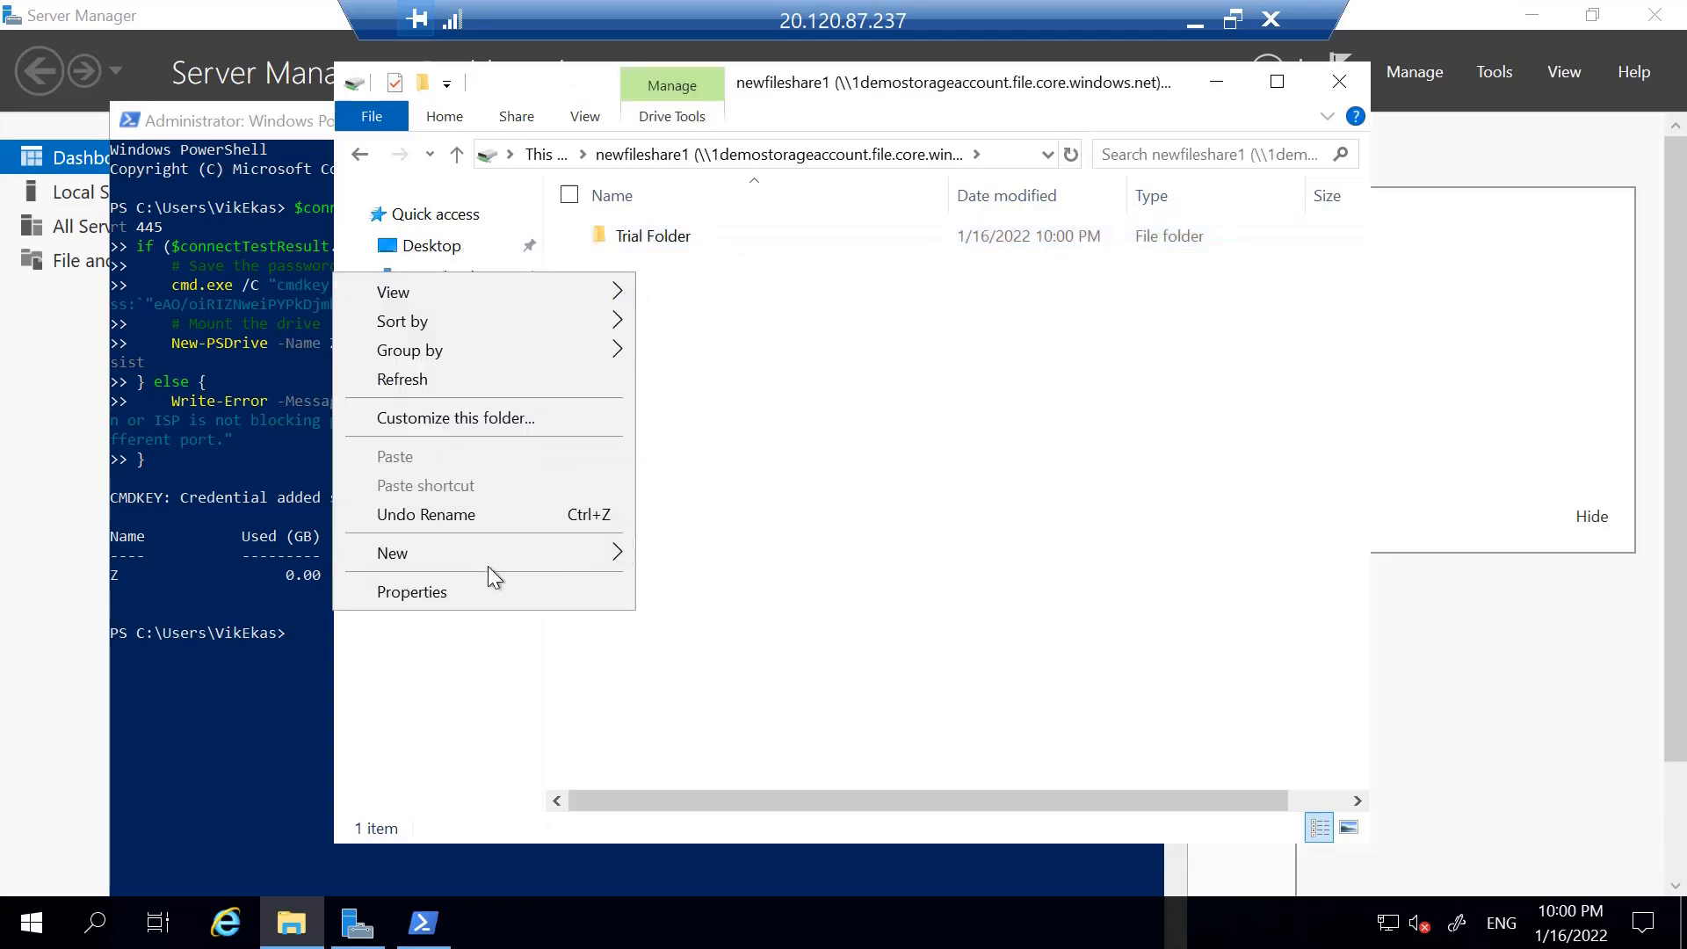
pyautogui.moveTo(485, 551)
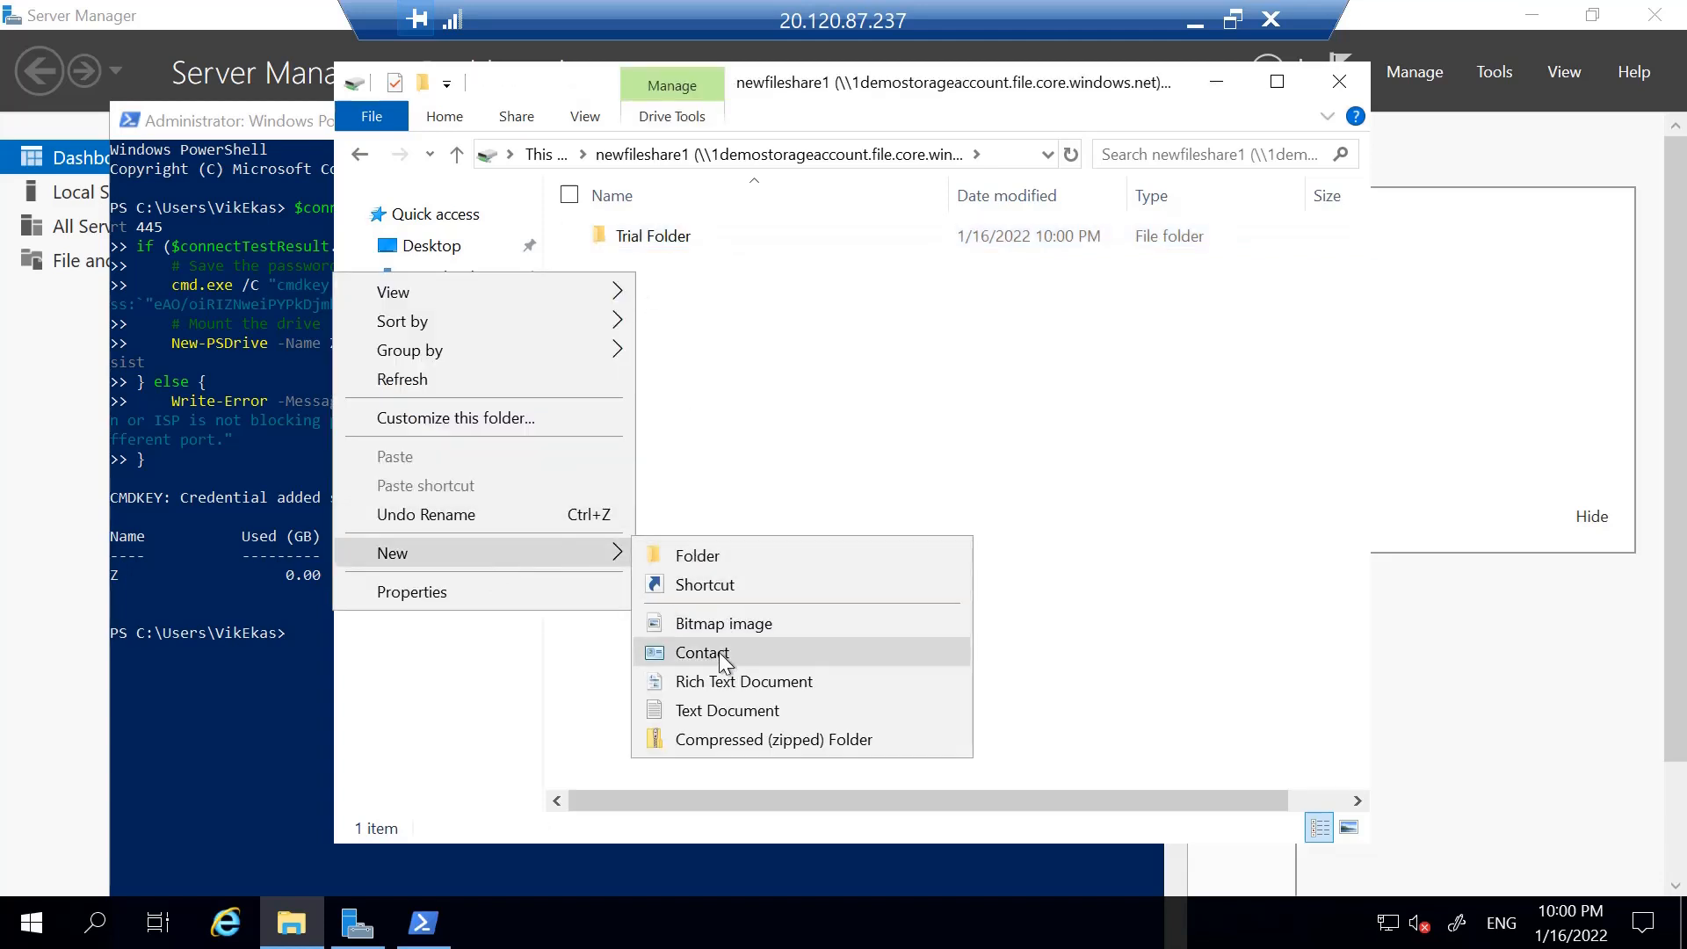
pyautogui.click(719, 627)
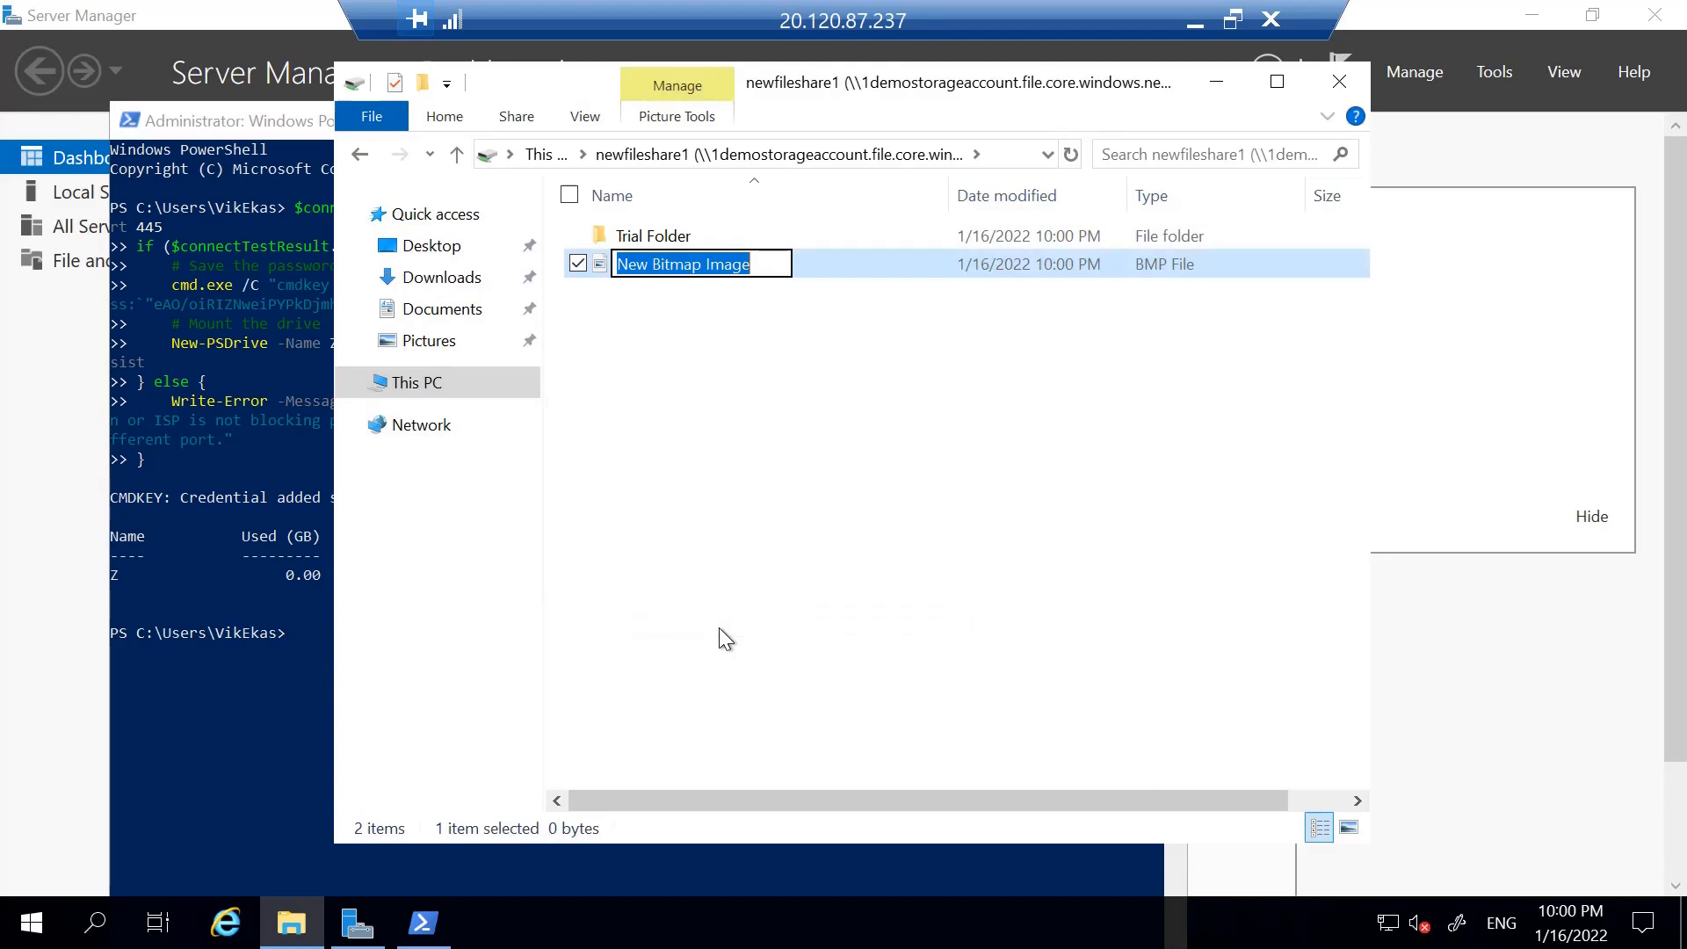
pyautogui.write('Trial Image')
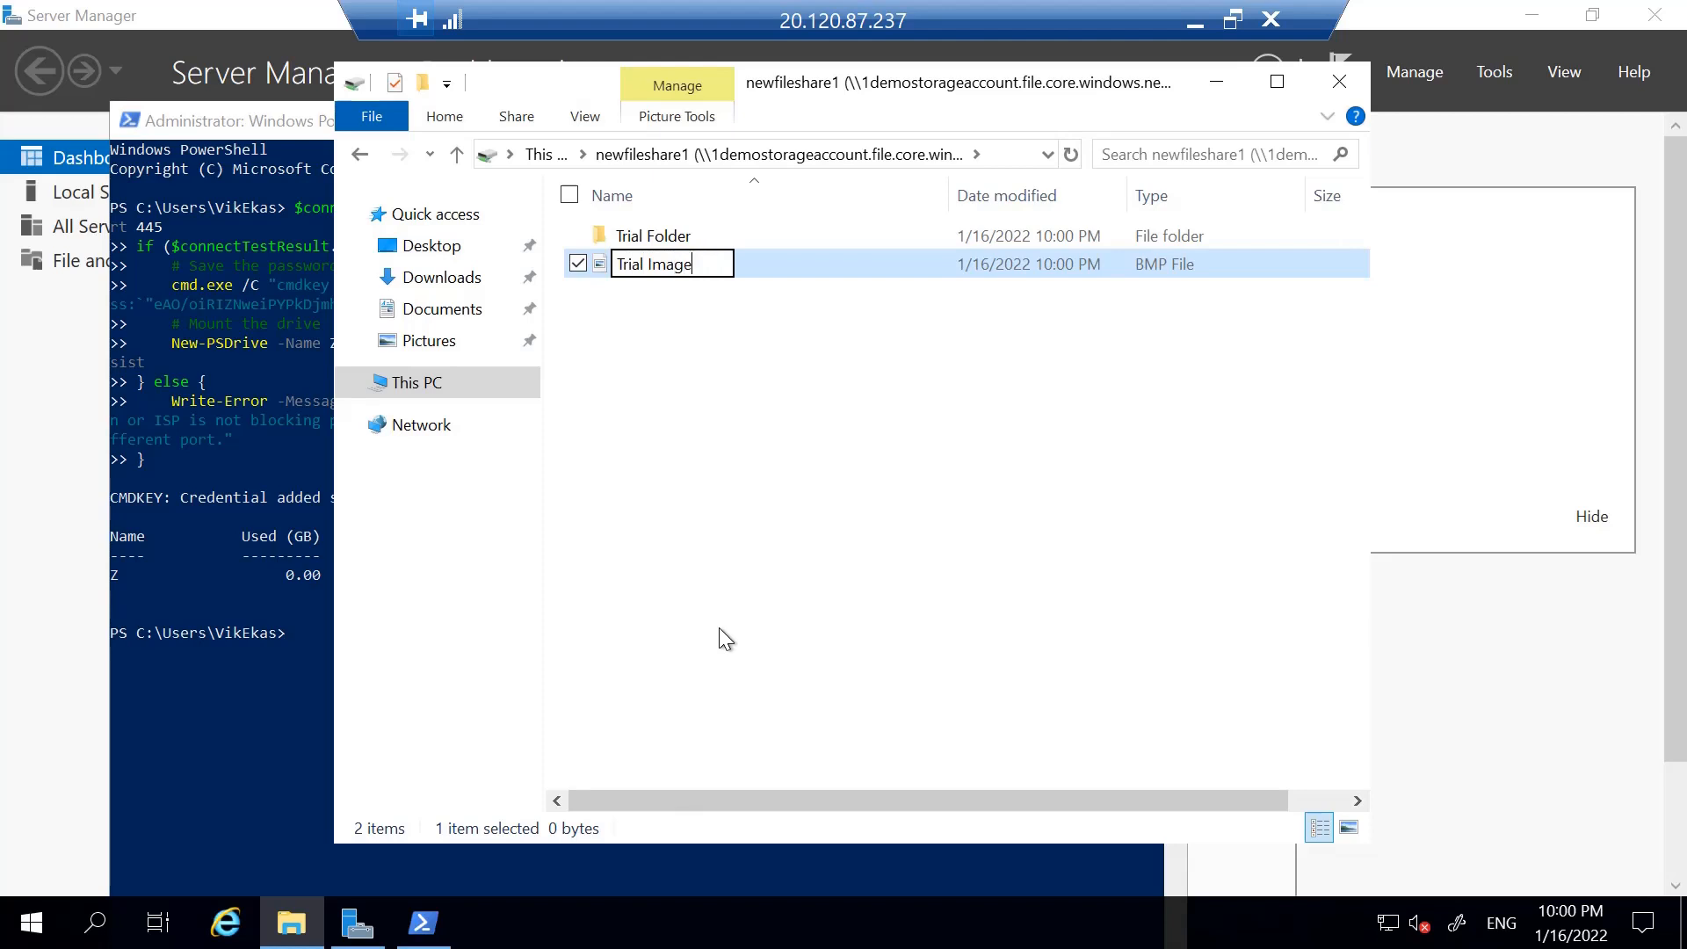
pyautogui.press('Return')
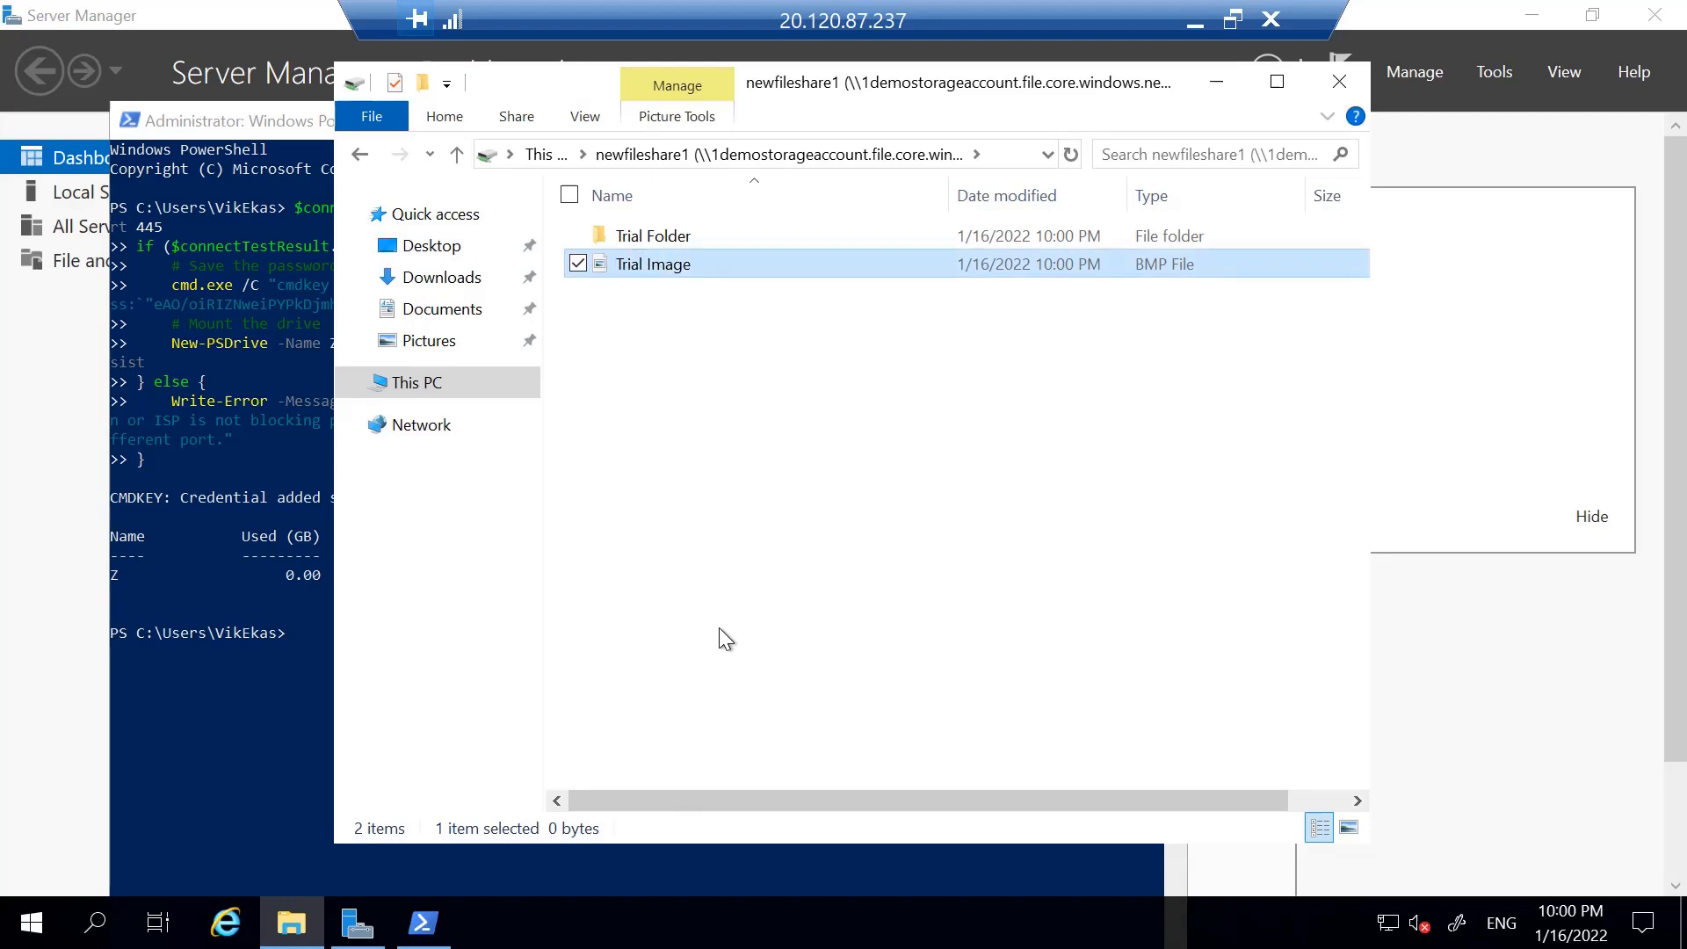
# Create a text document named Yahoo Text in newfileshare1
pyautogui.rightClick(651, 315)
pyautogui.moveTo(525, 595)
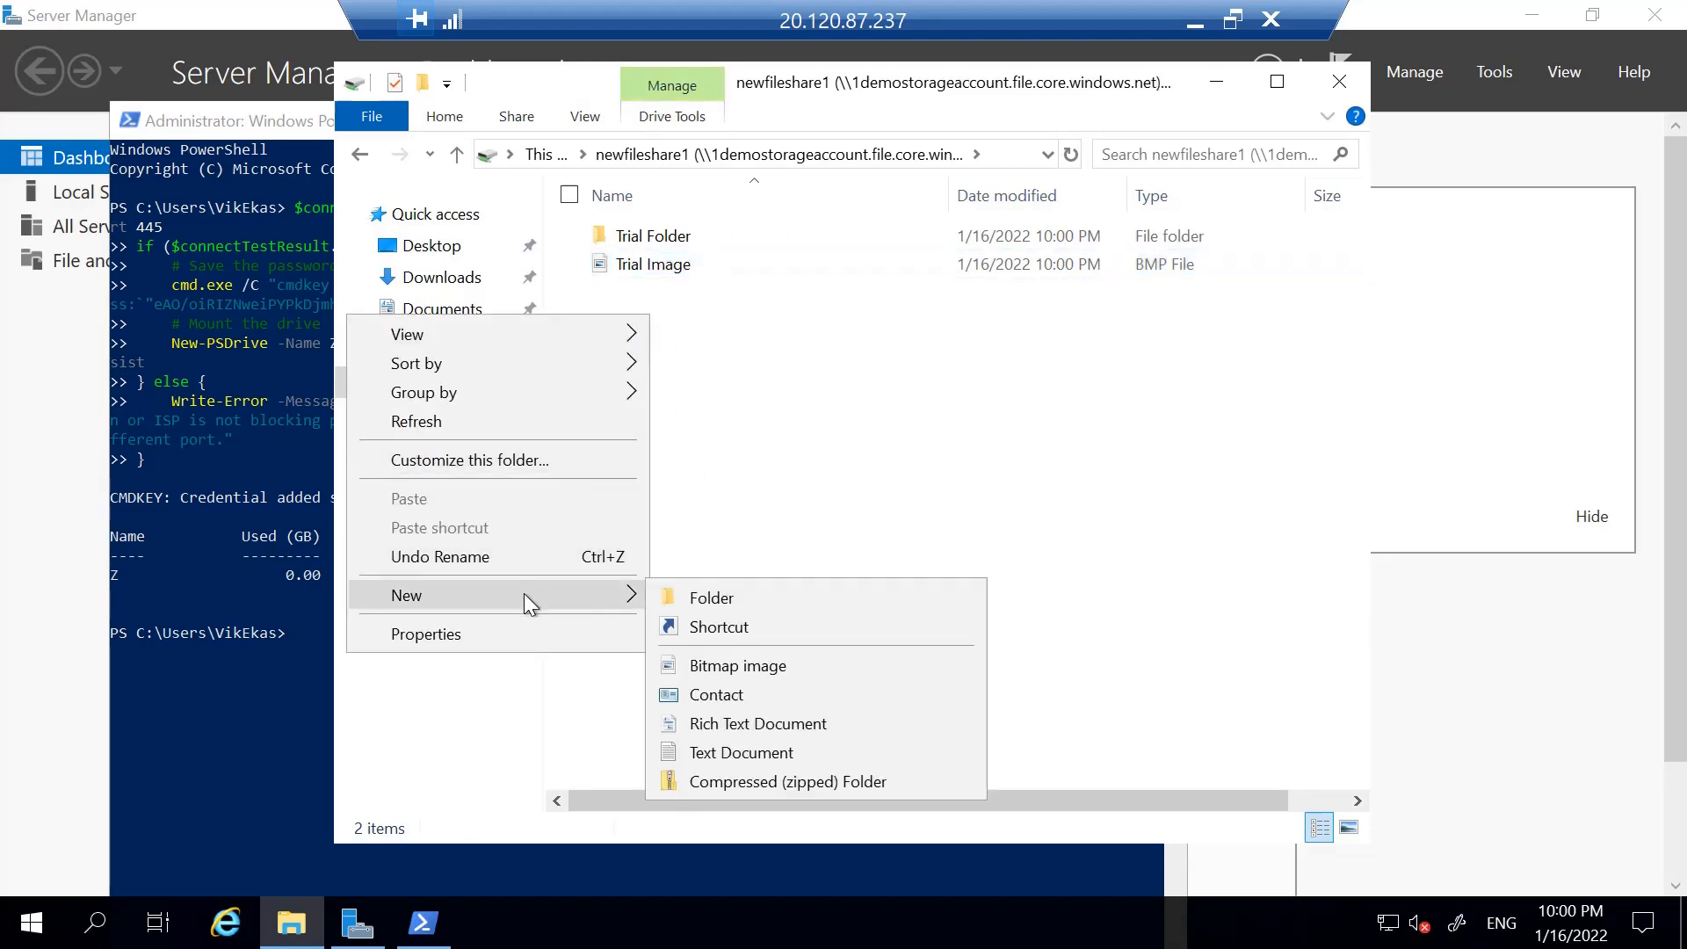
pyautogui.click(681, 752)
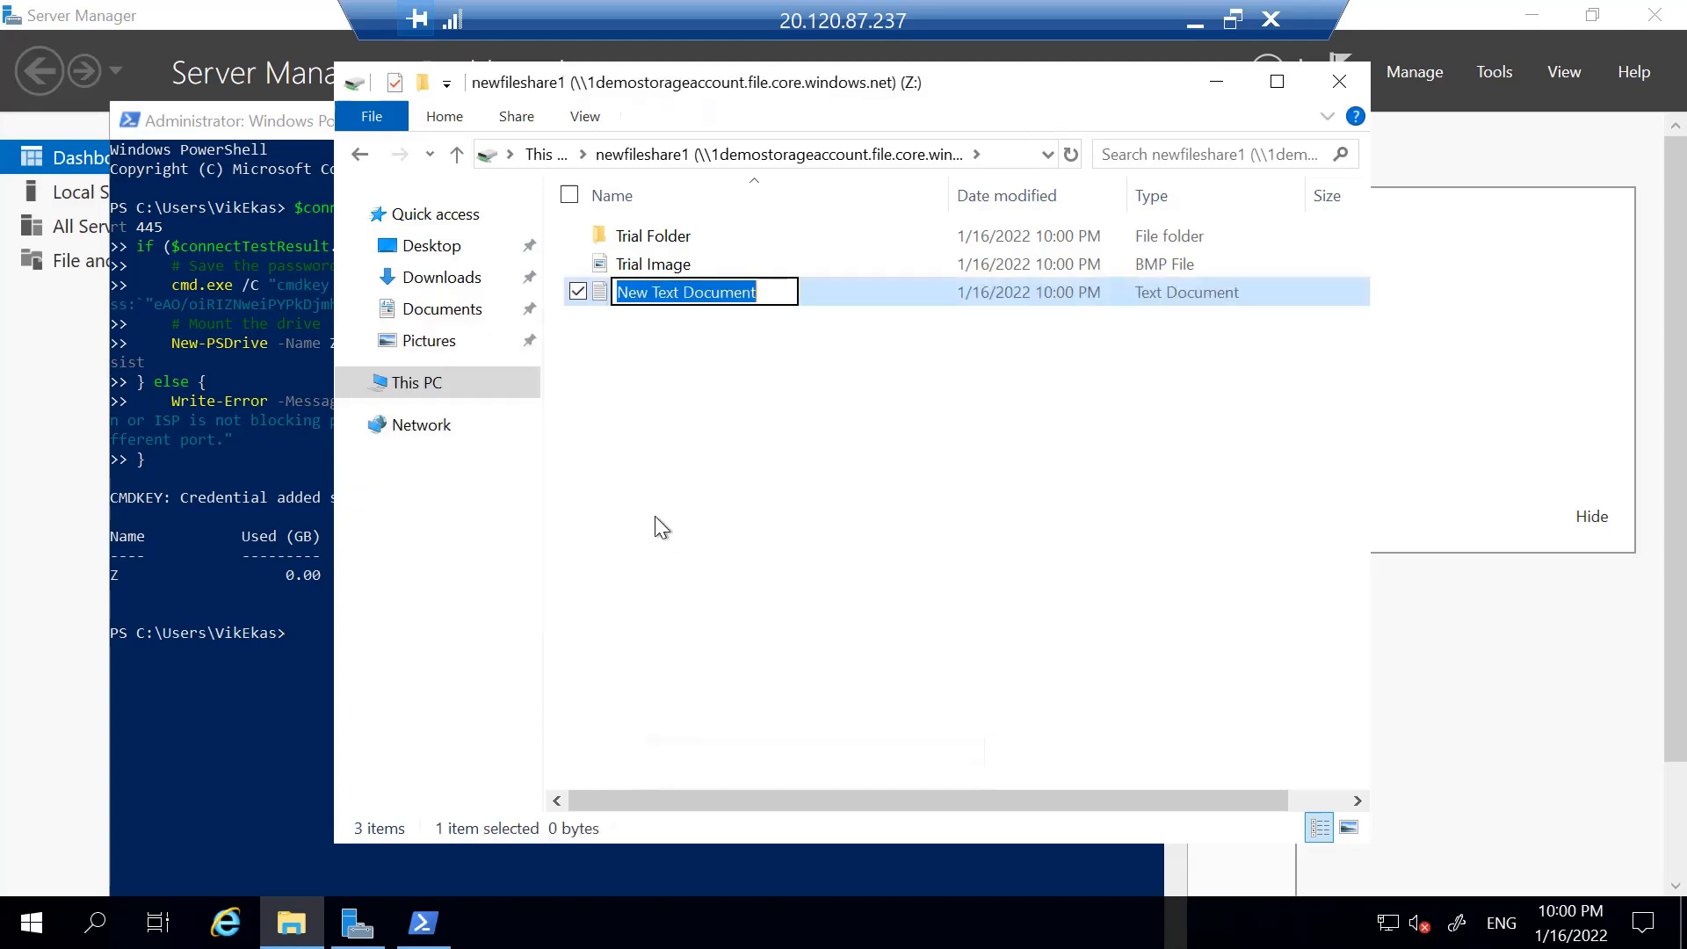
pyautogui.write('Yah')
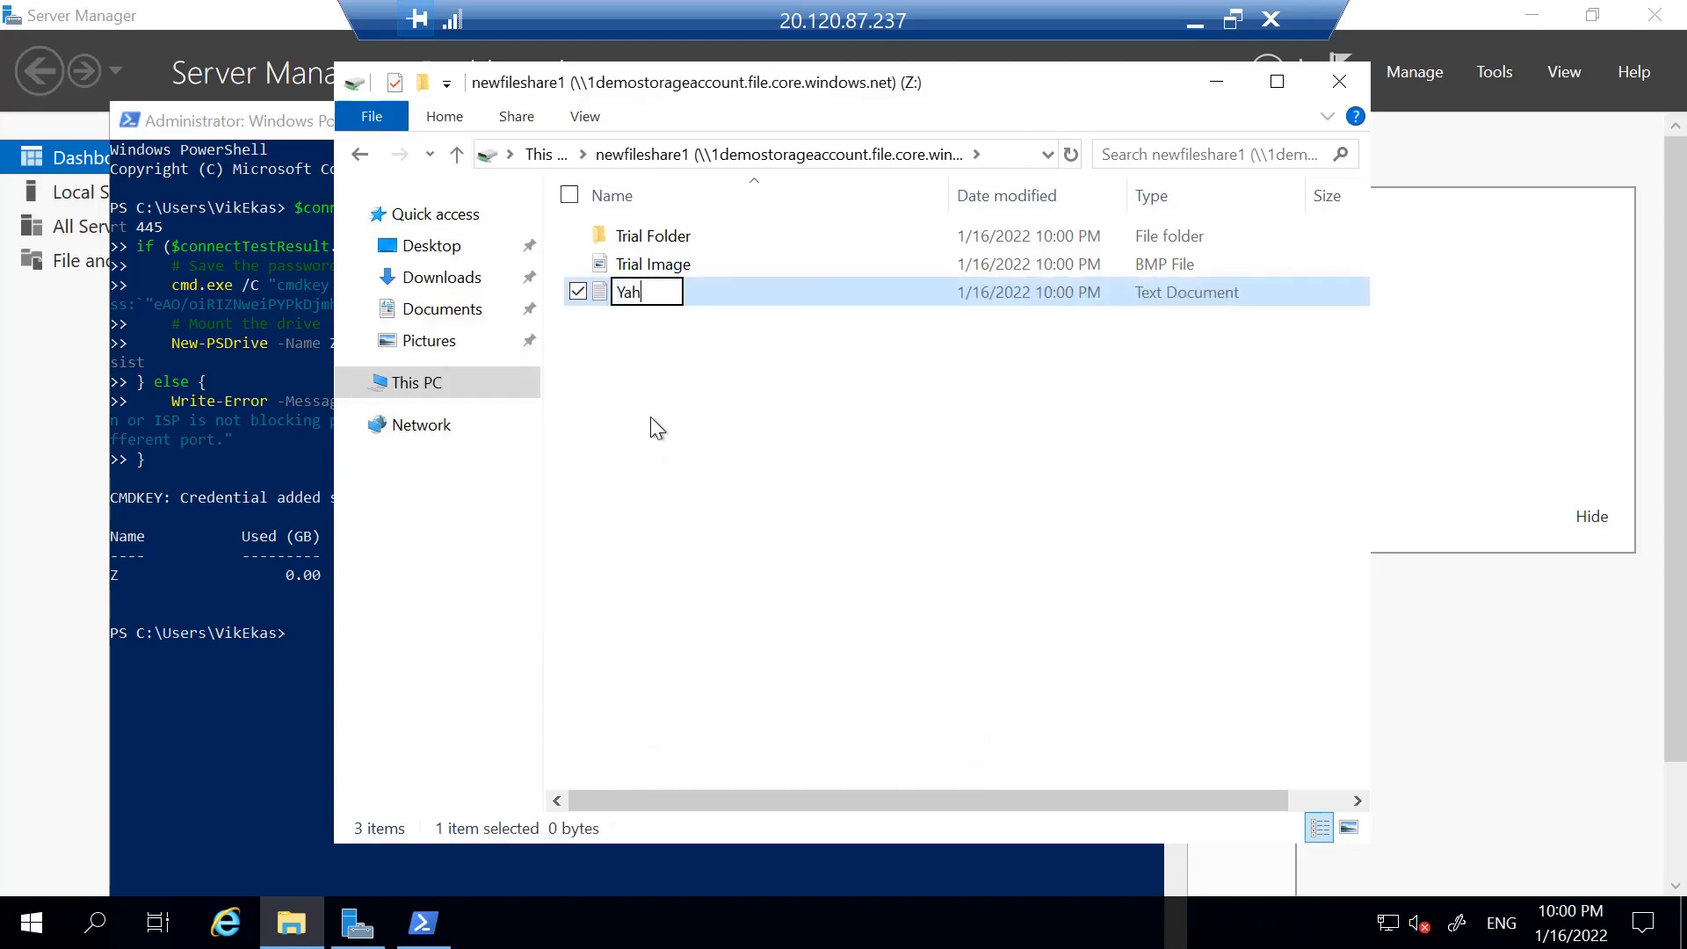
pyautogui.write('oo Text')
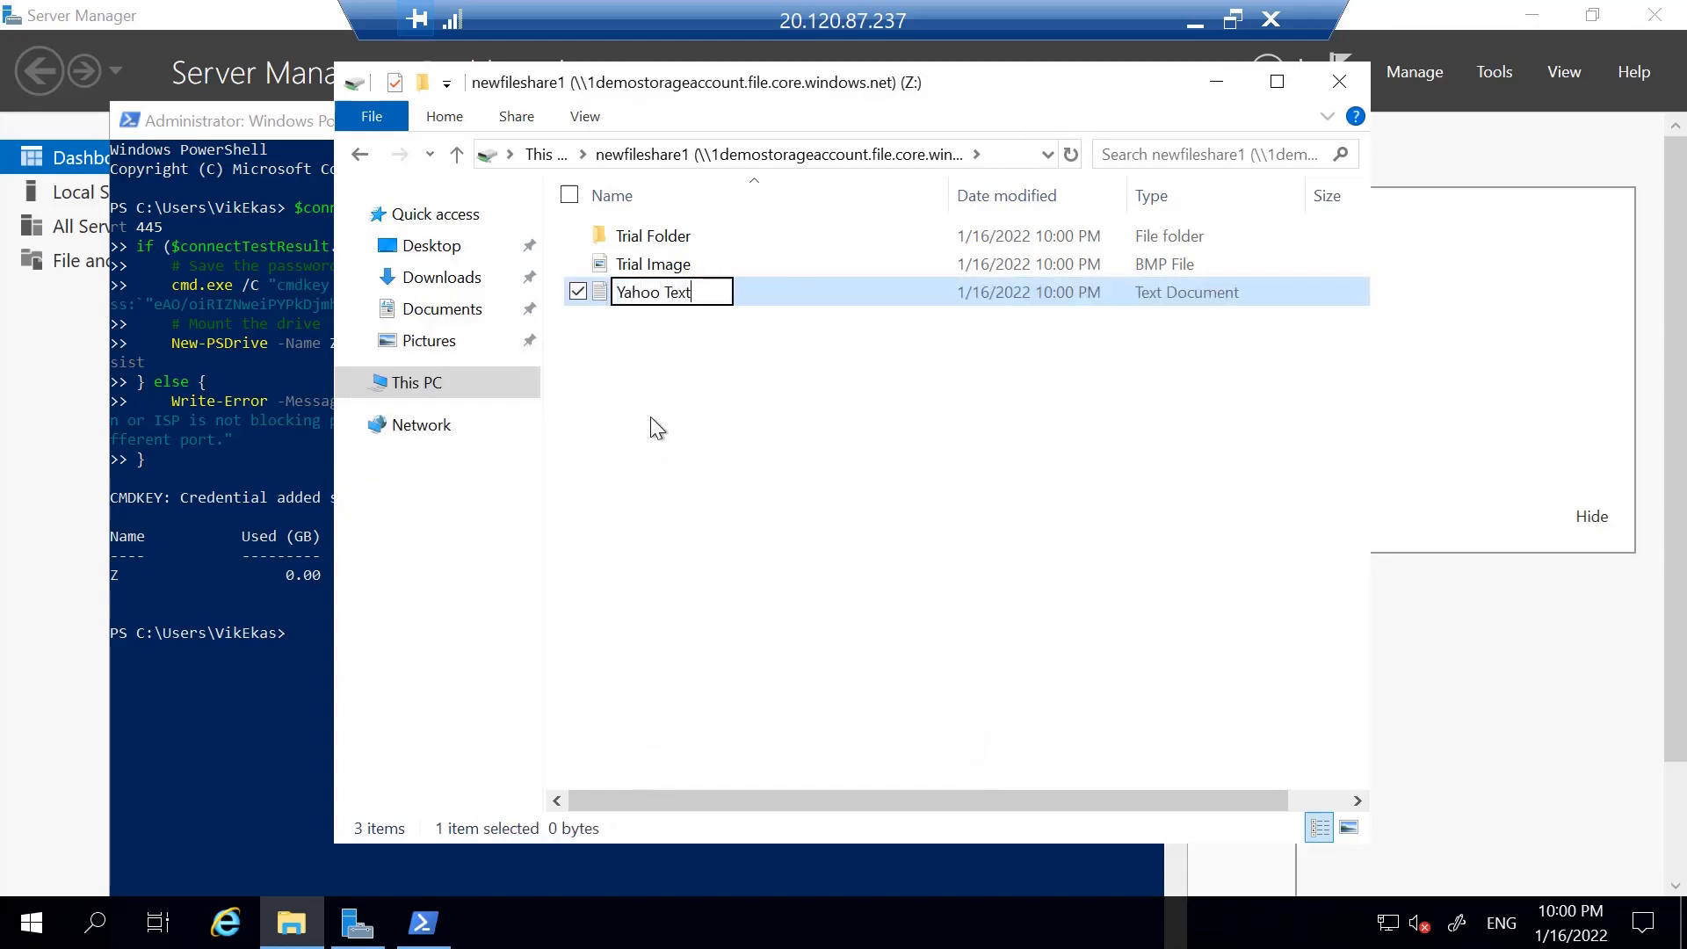
pyautogui.press('Return')
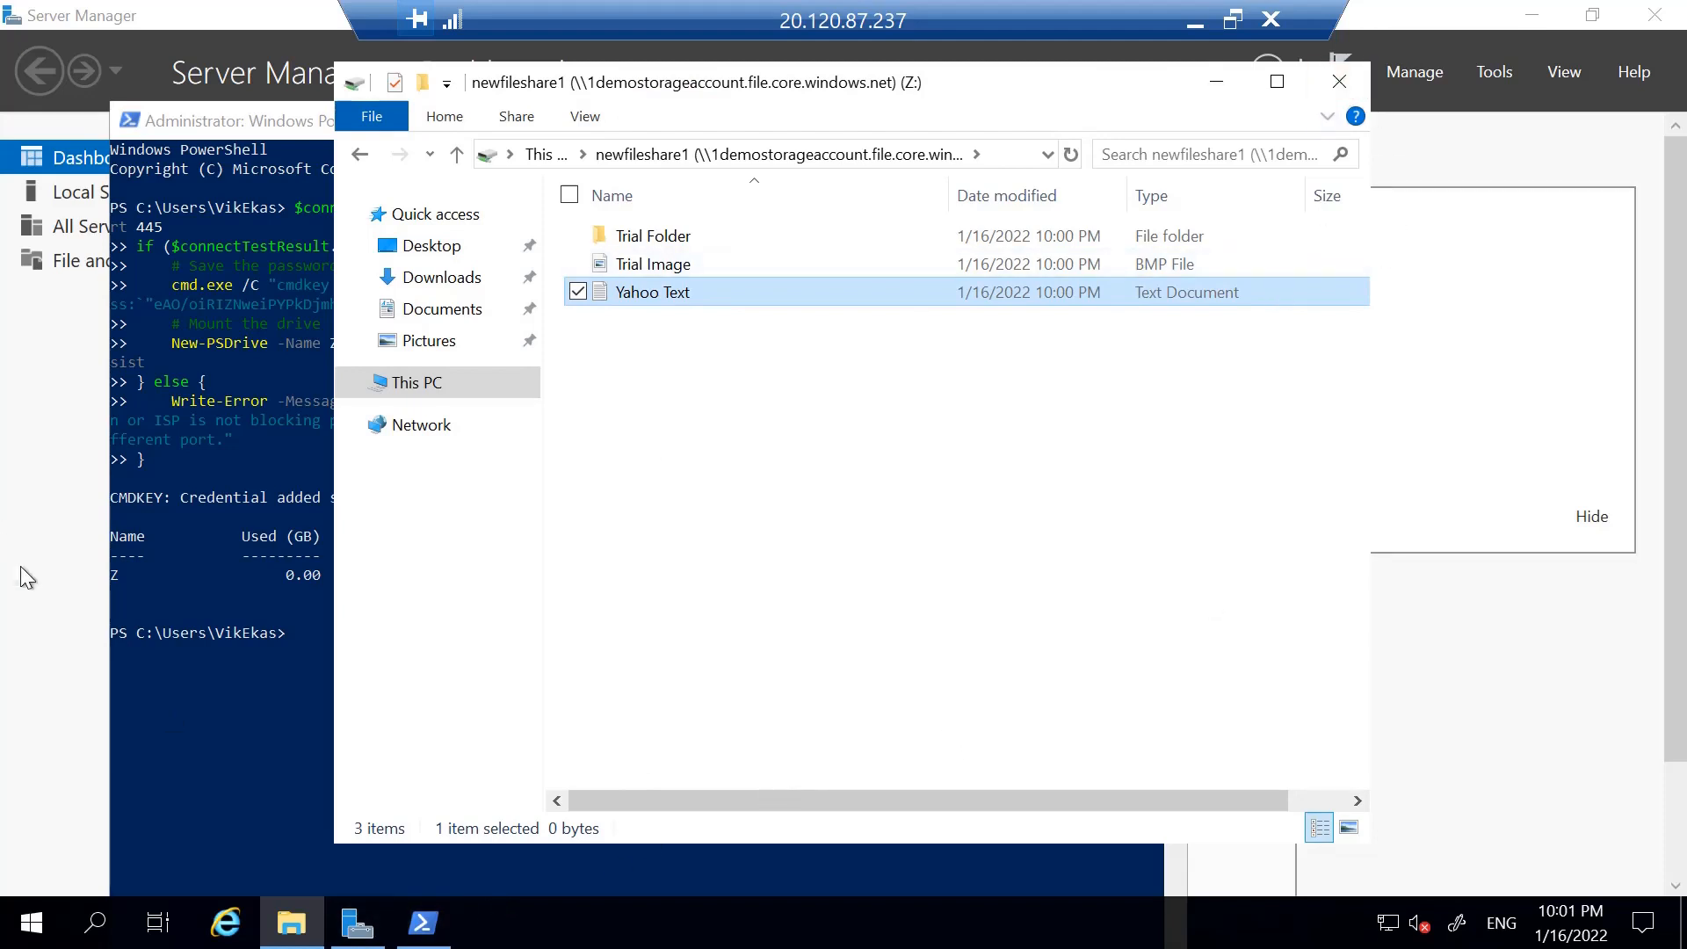
# Switch to VM2's remote desktop session and run the copied script with its storage account key in Windows PowerShell, mounting newfileshare1 as drive Z
pyautogui.click(1196, 20)
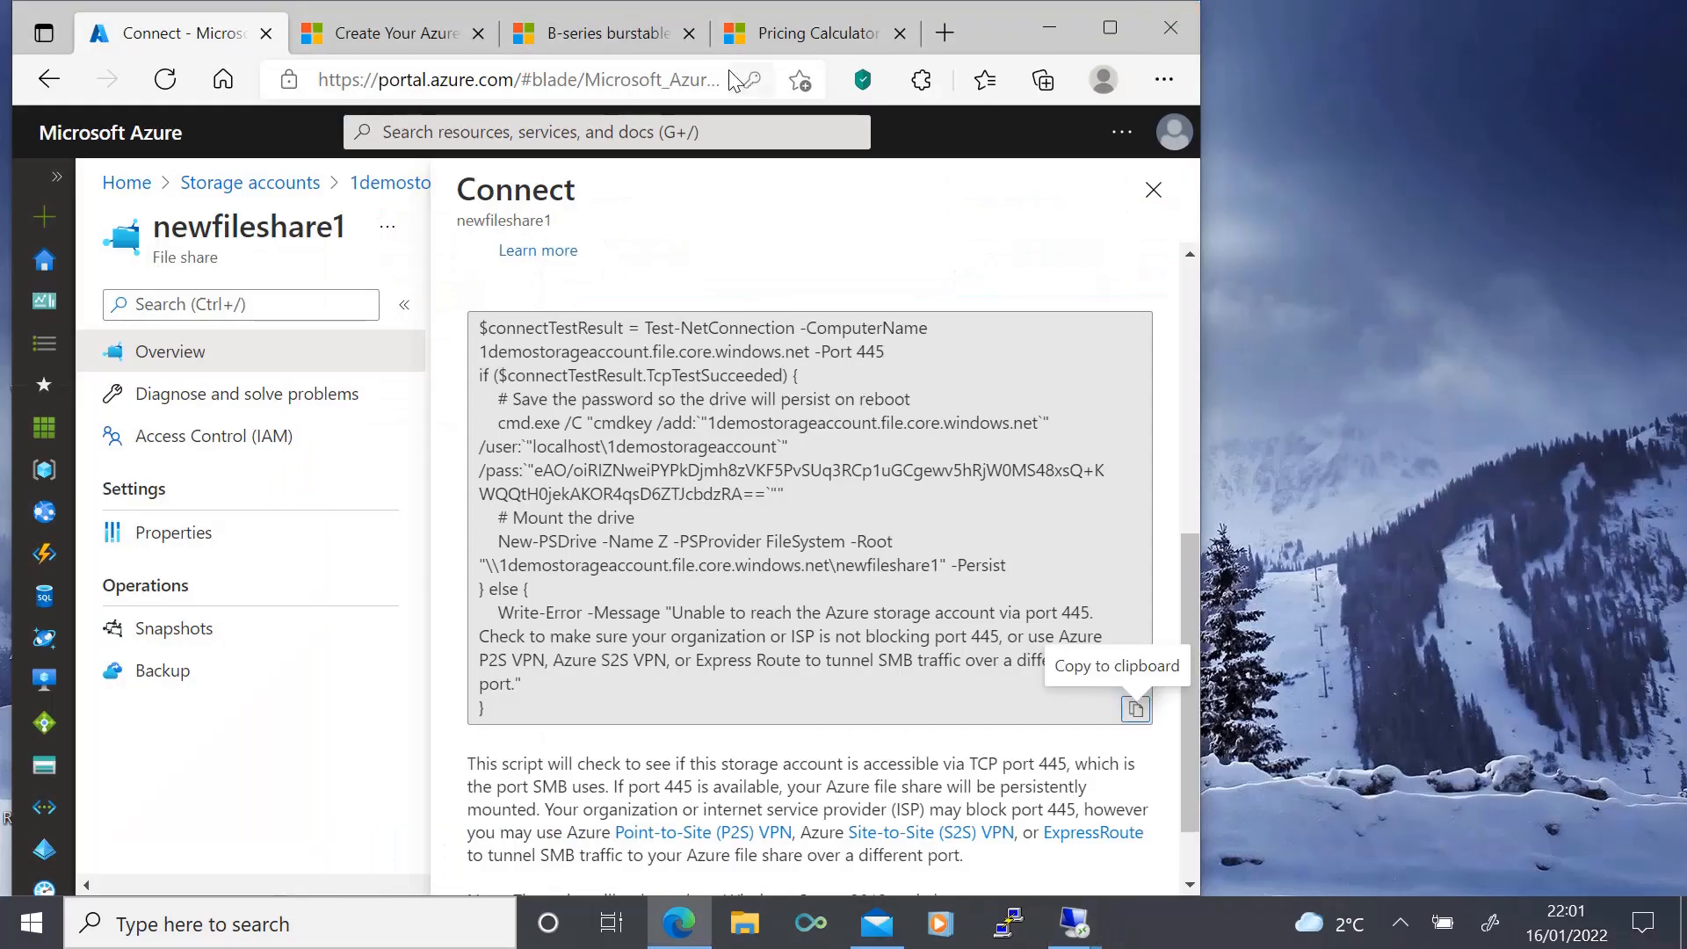
pyautogui.moveTo(1084, 936)
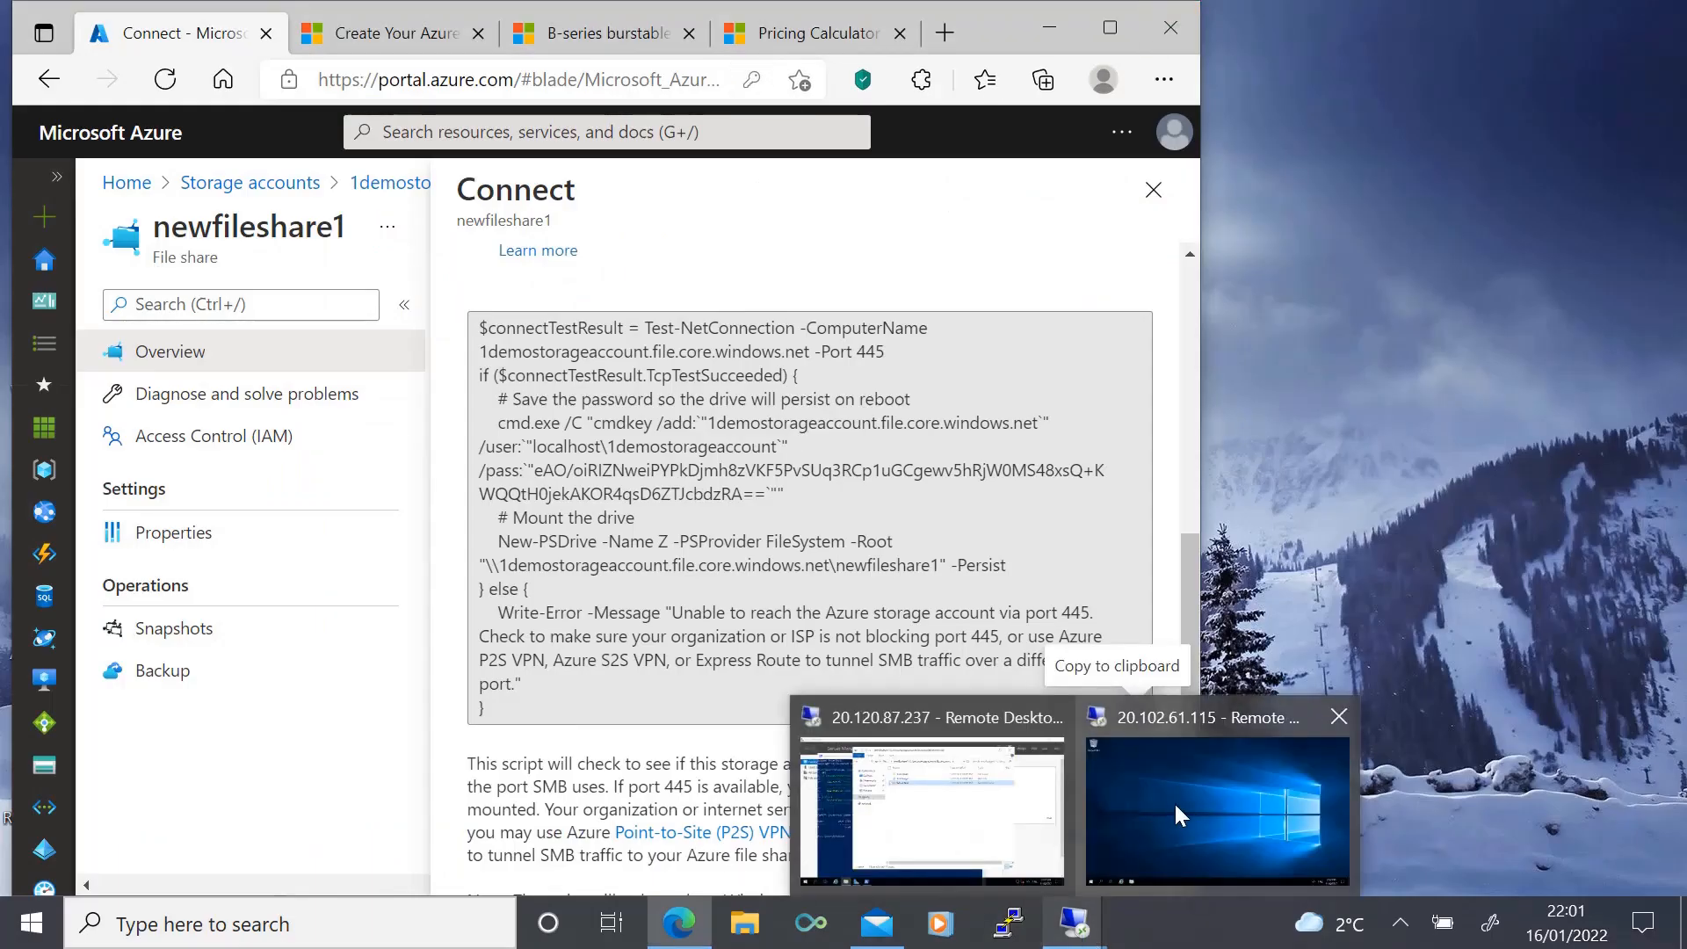
pyautogui.click(1175, 801)
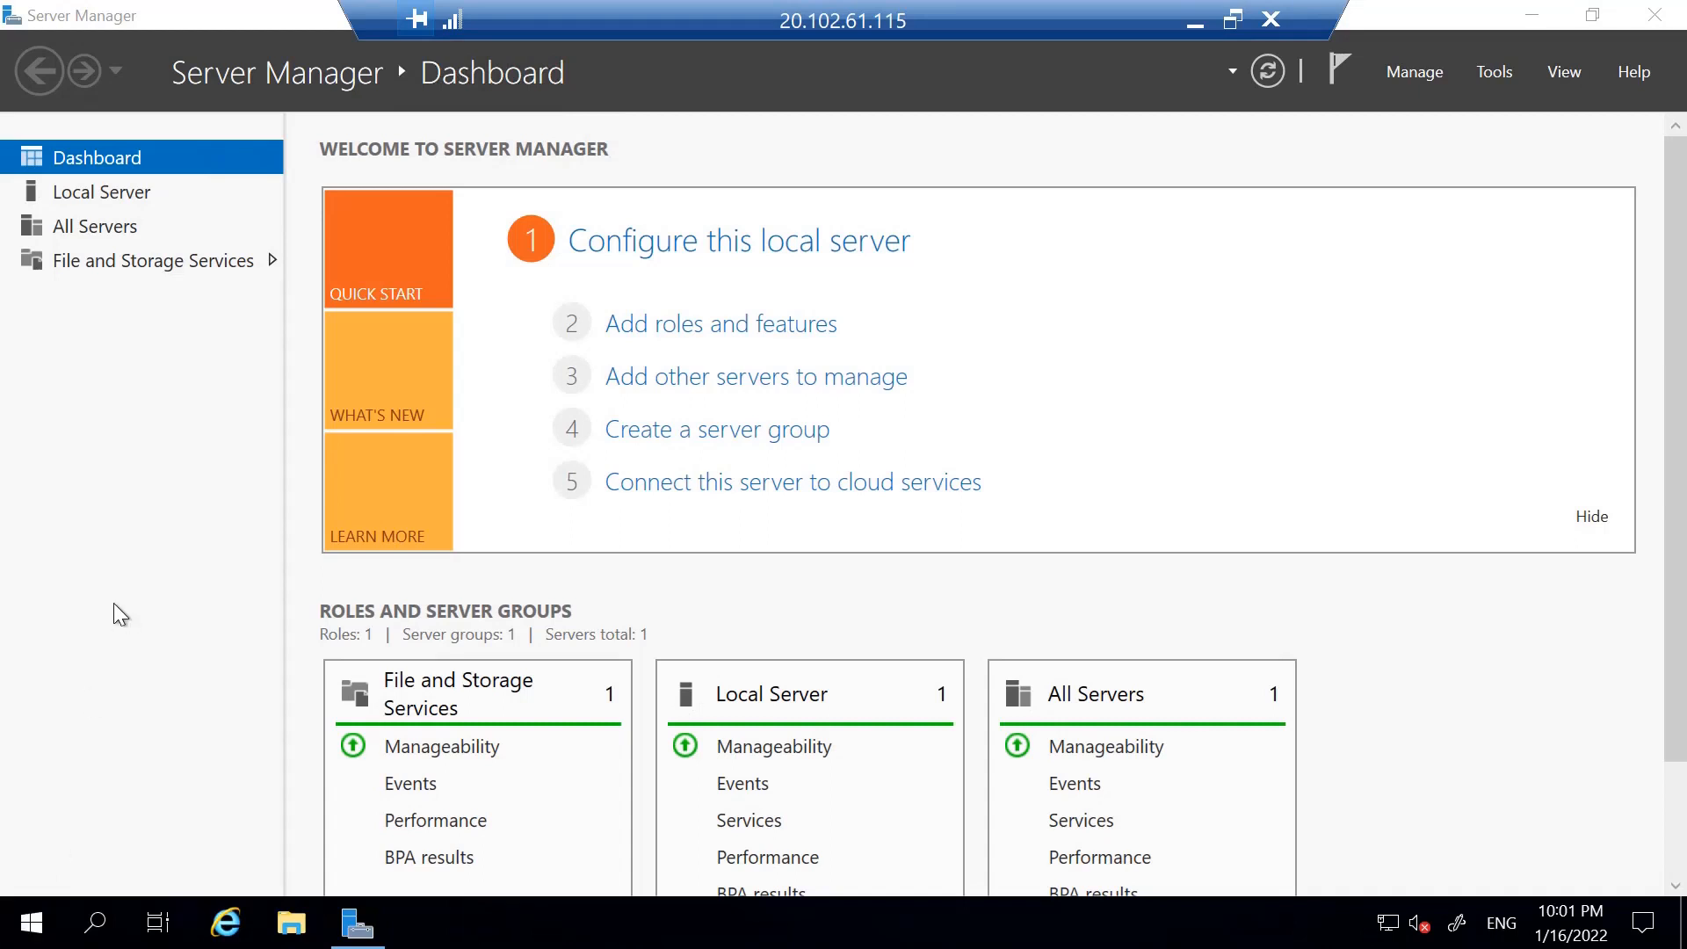
pyautogui.click(37, 923)
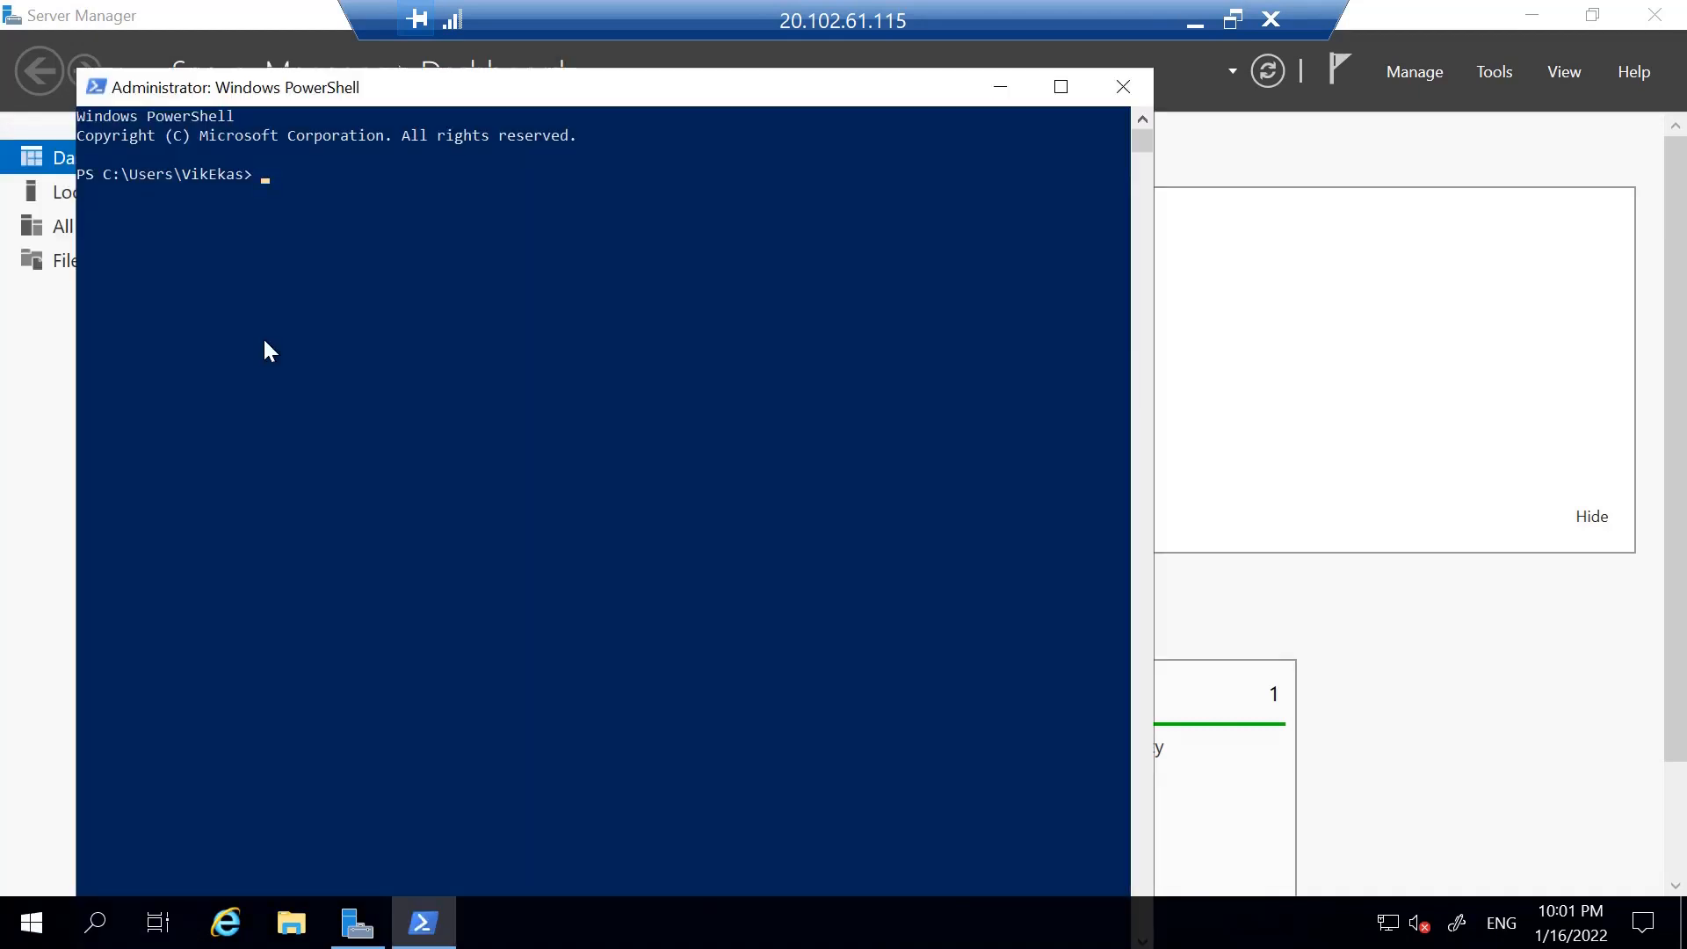
pyautogui.rightClick(264, 341)
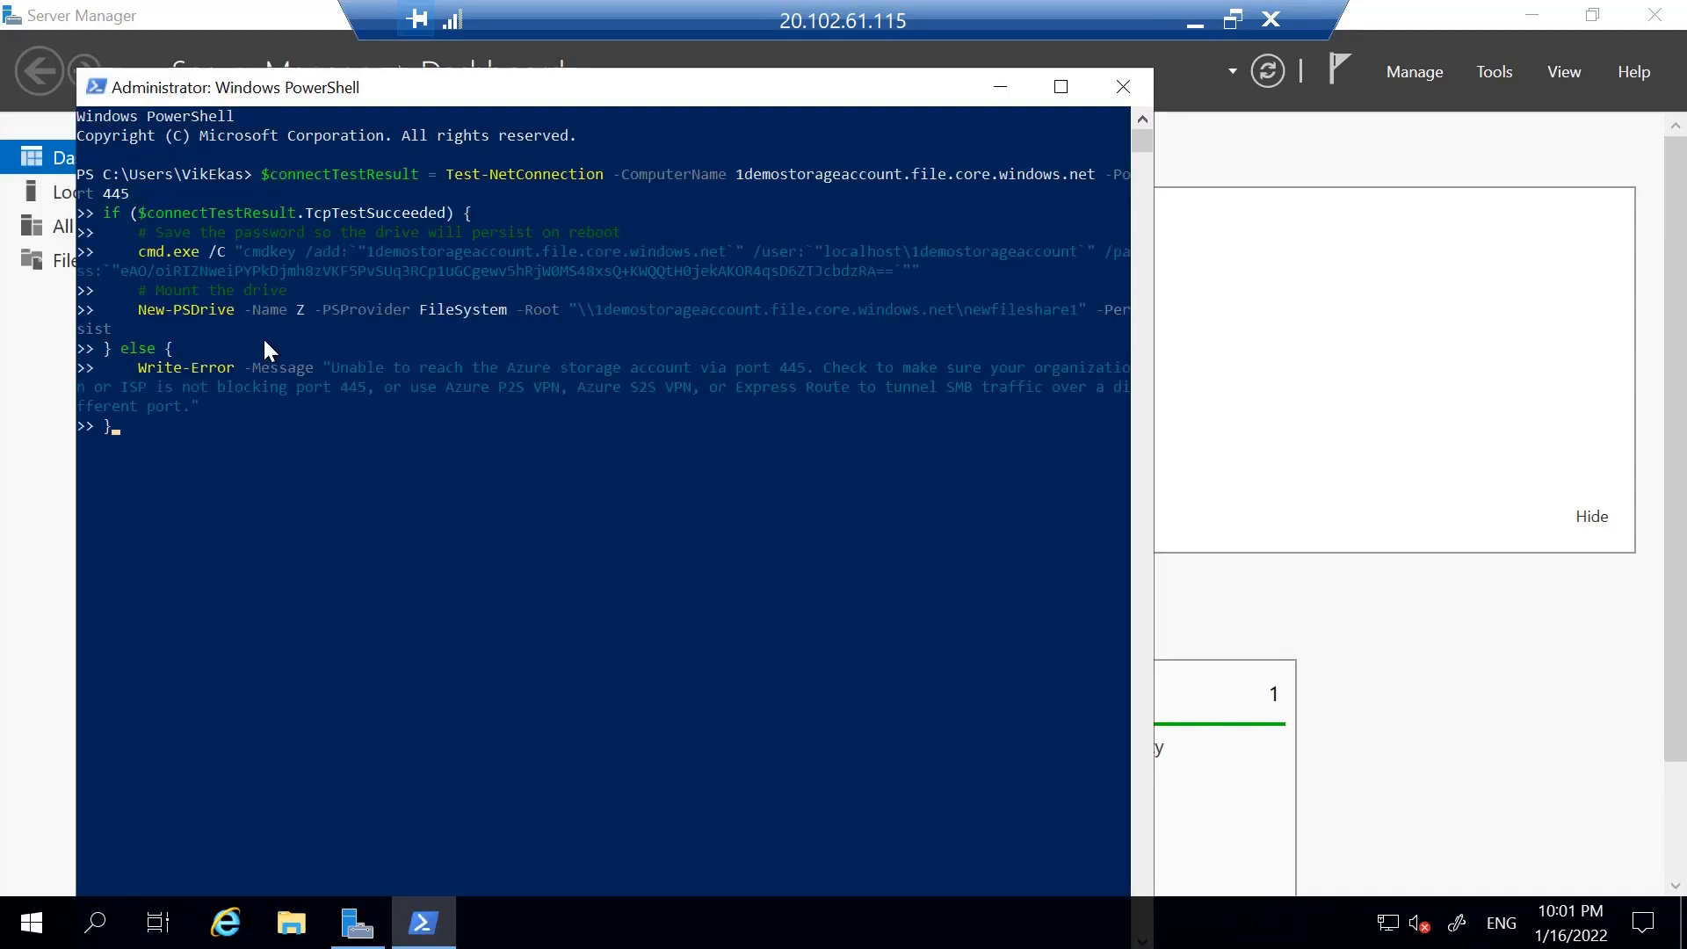
pyautogui.press('Return')
# Open the mounted newfileshare1 drive in File Explorer on VM2 and check its files
pyautogui.click(291, 923)
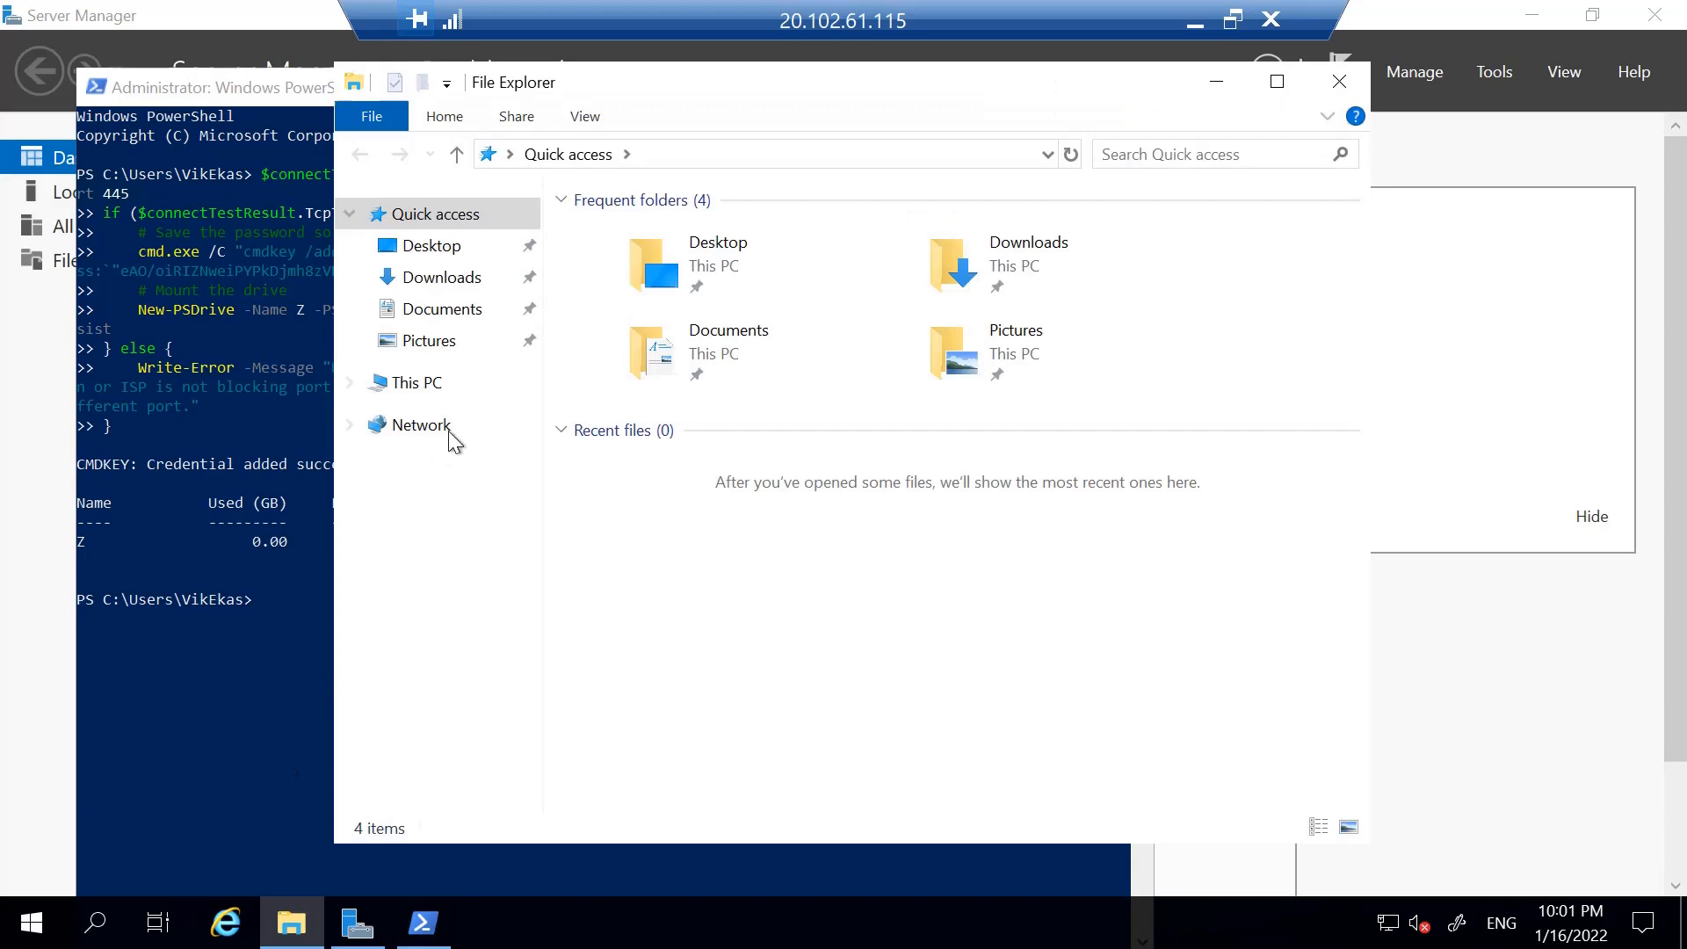
pyautogui.click(424, 387)
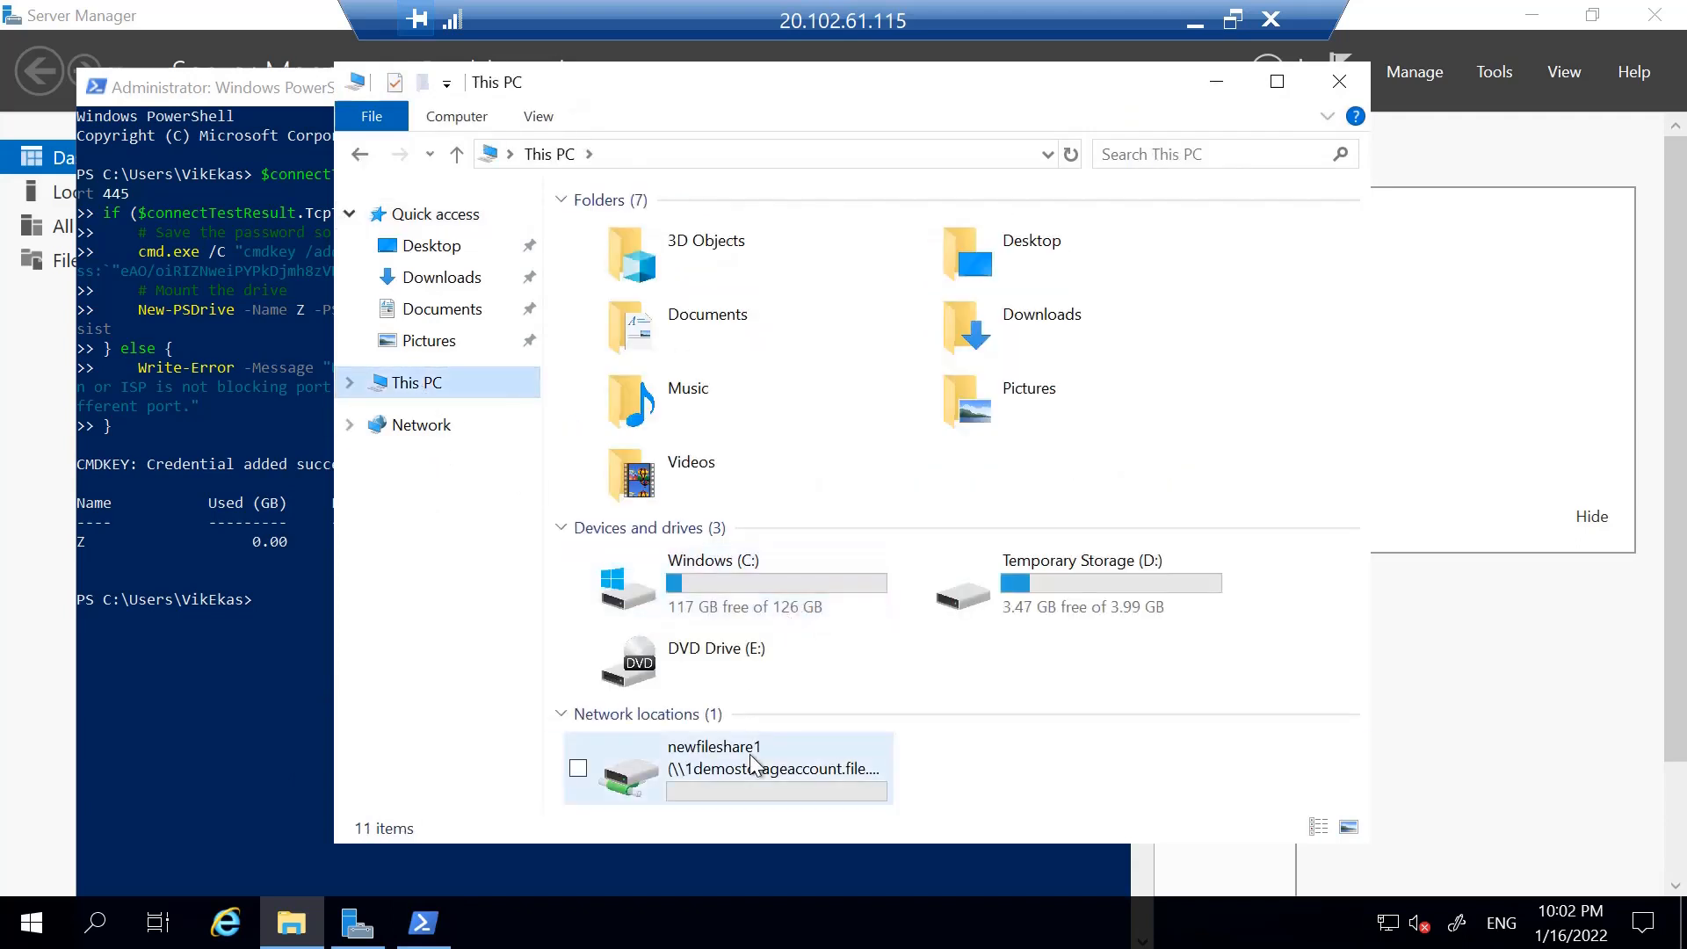
pyautogui.click(750, 761)
pyautogui.doubleClick(751, 761)
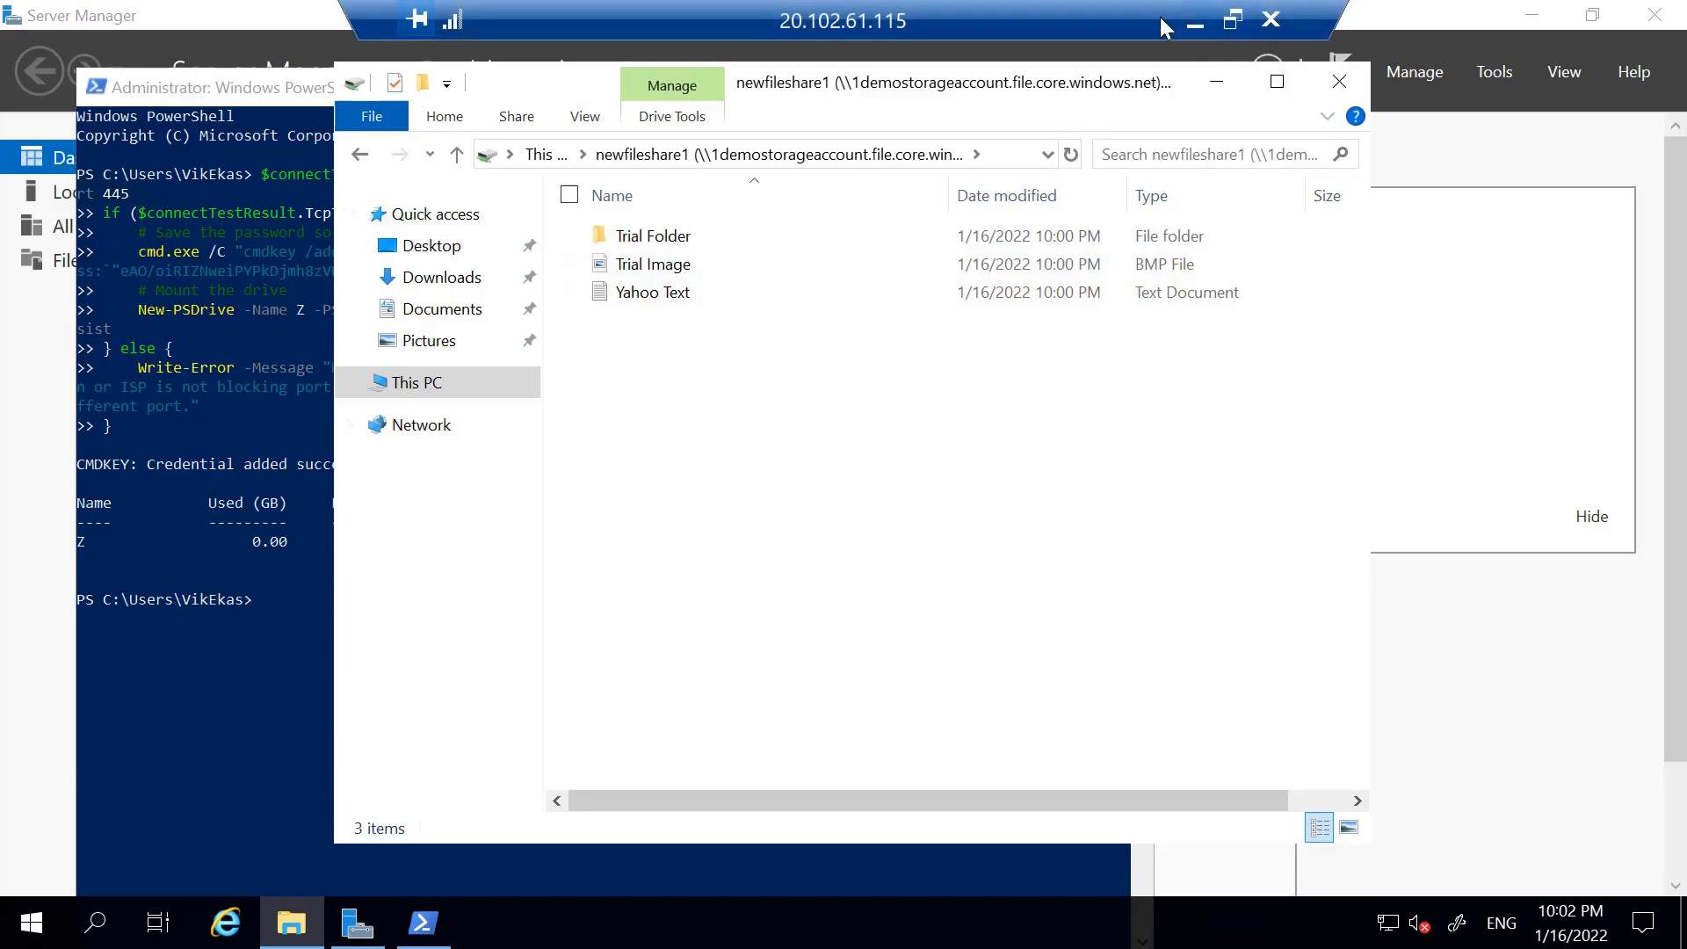
# Check newfileshare1's contents under 1demostorageaccount in the Azure portal, and return to VM2's remote desktop session
pyautogui.click(1194, 22)
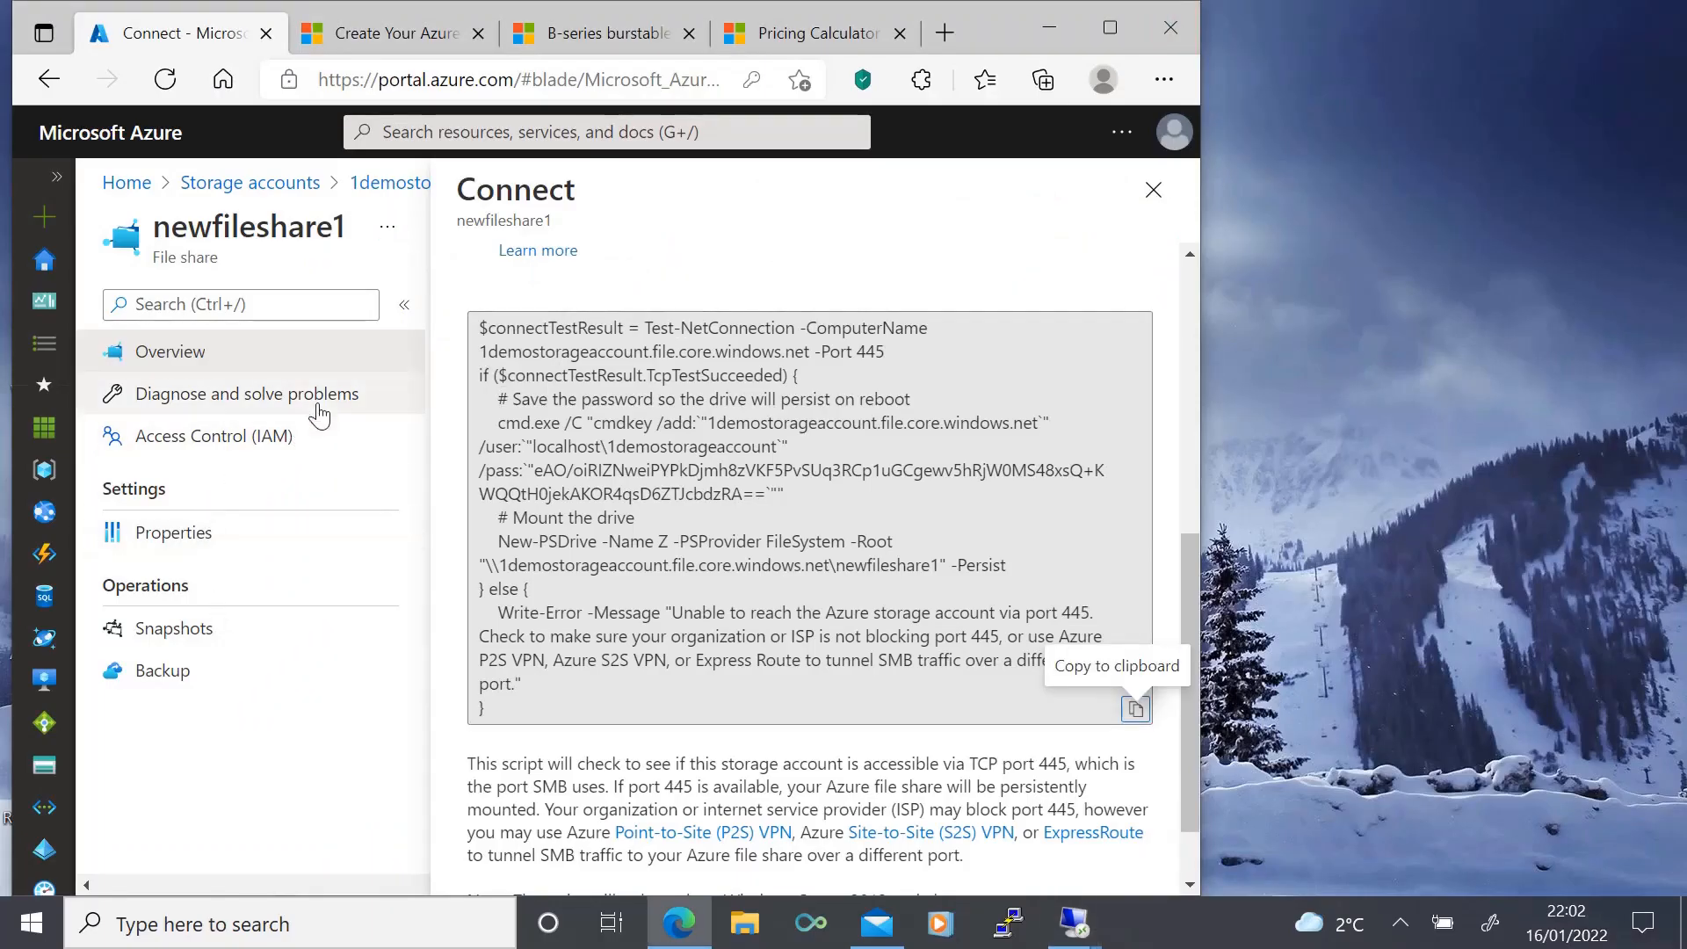
pyautogui.click(379, 182)
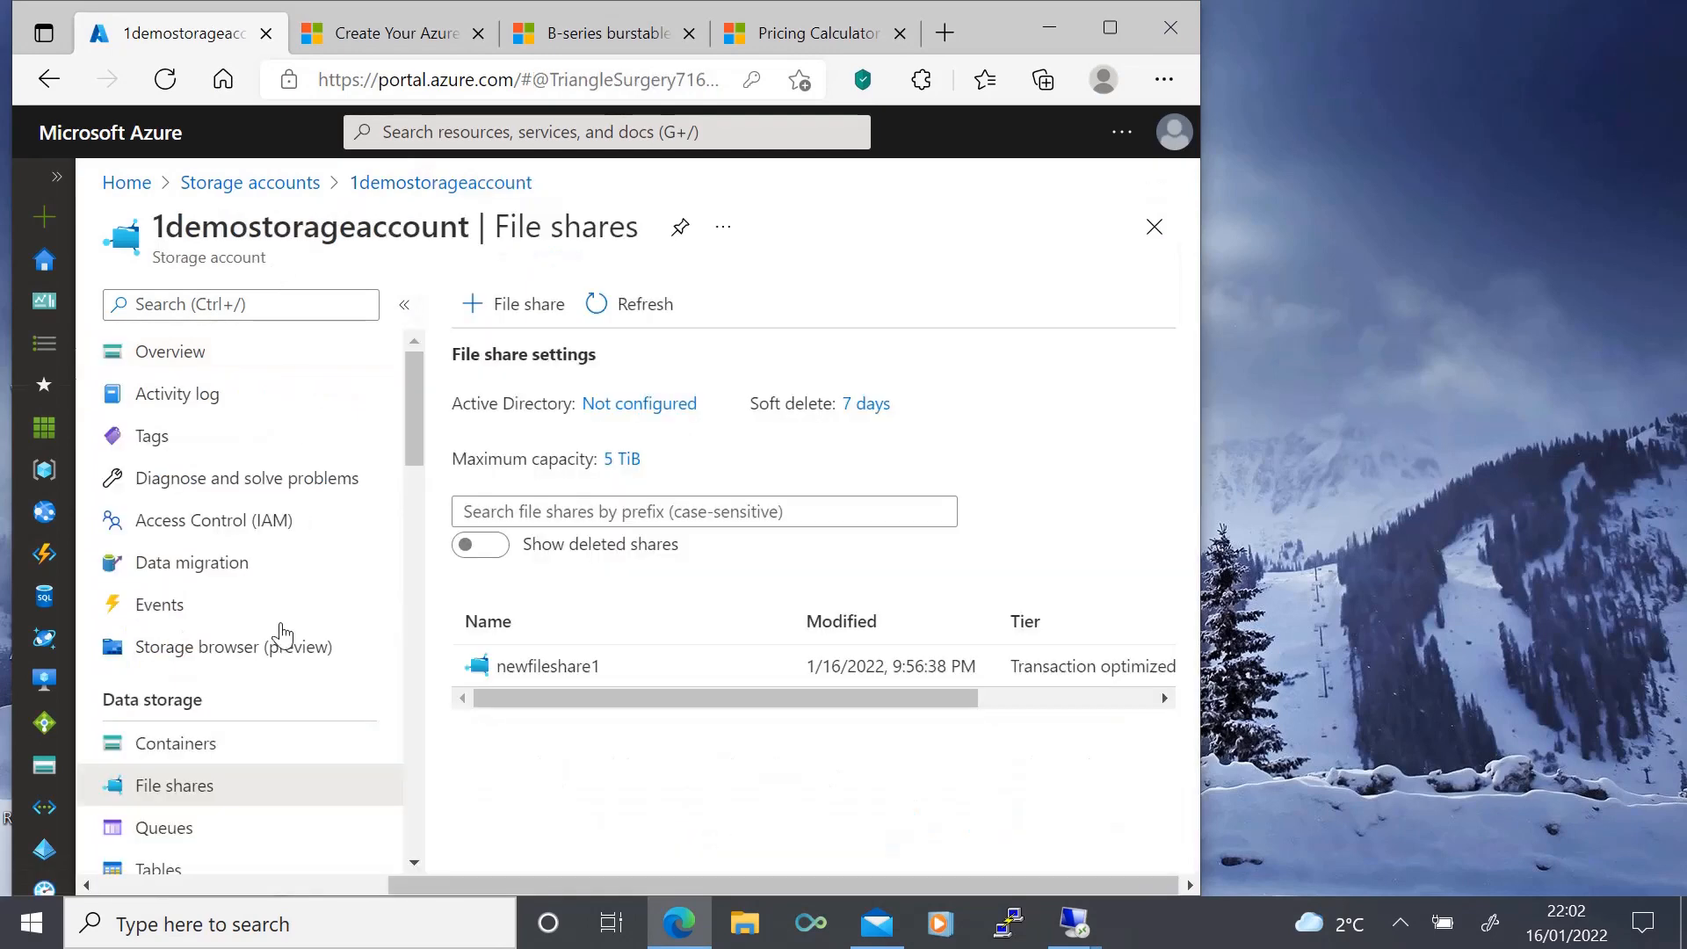
pyautogui.click(547, 666)
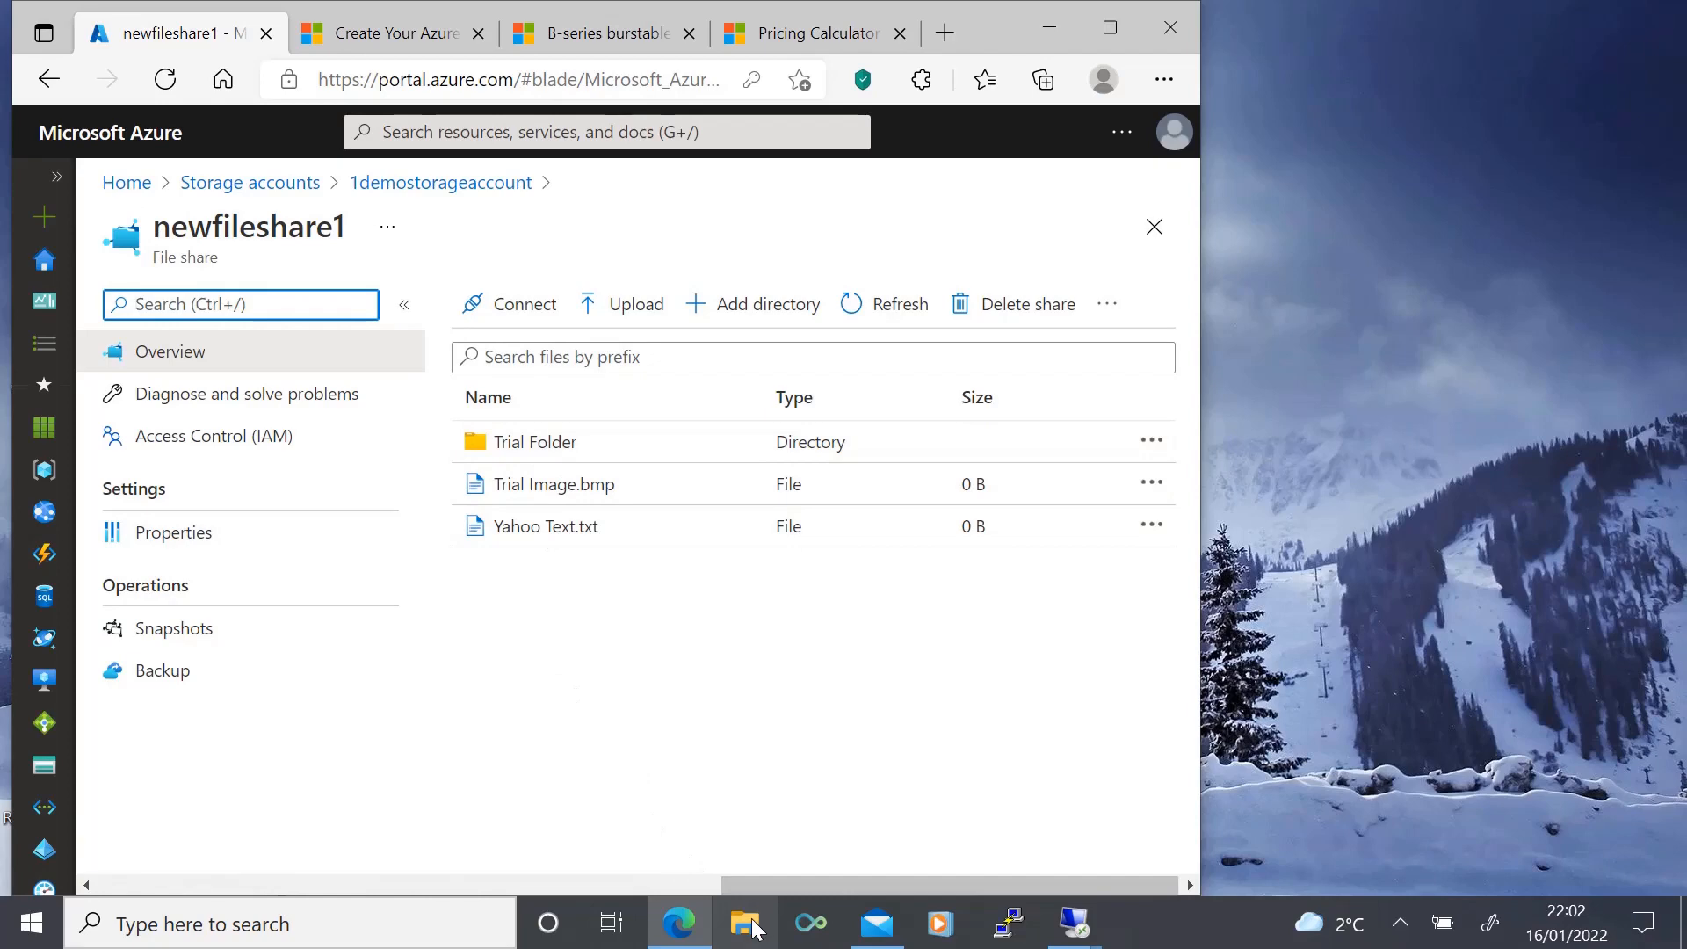
pyautogui.moveTo(1081, 933)
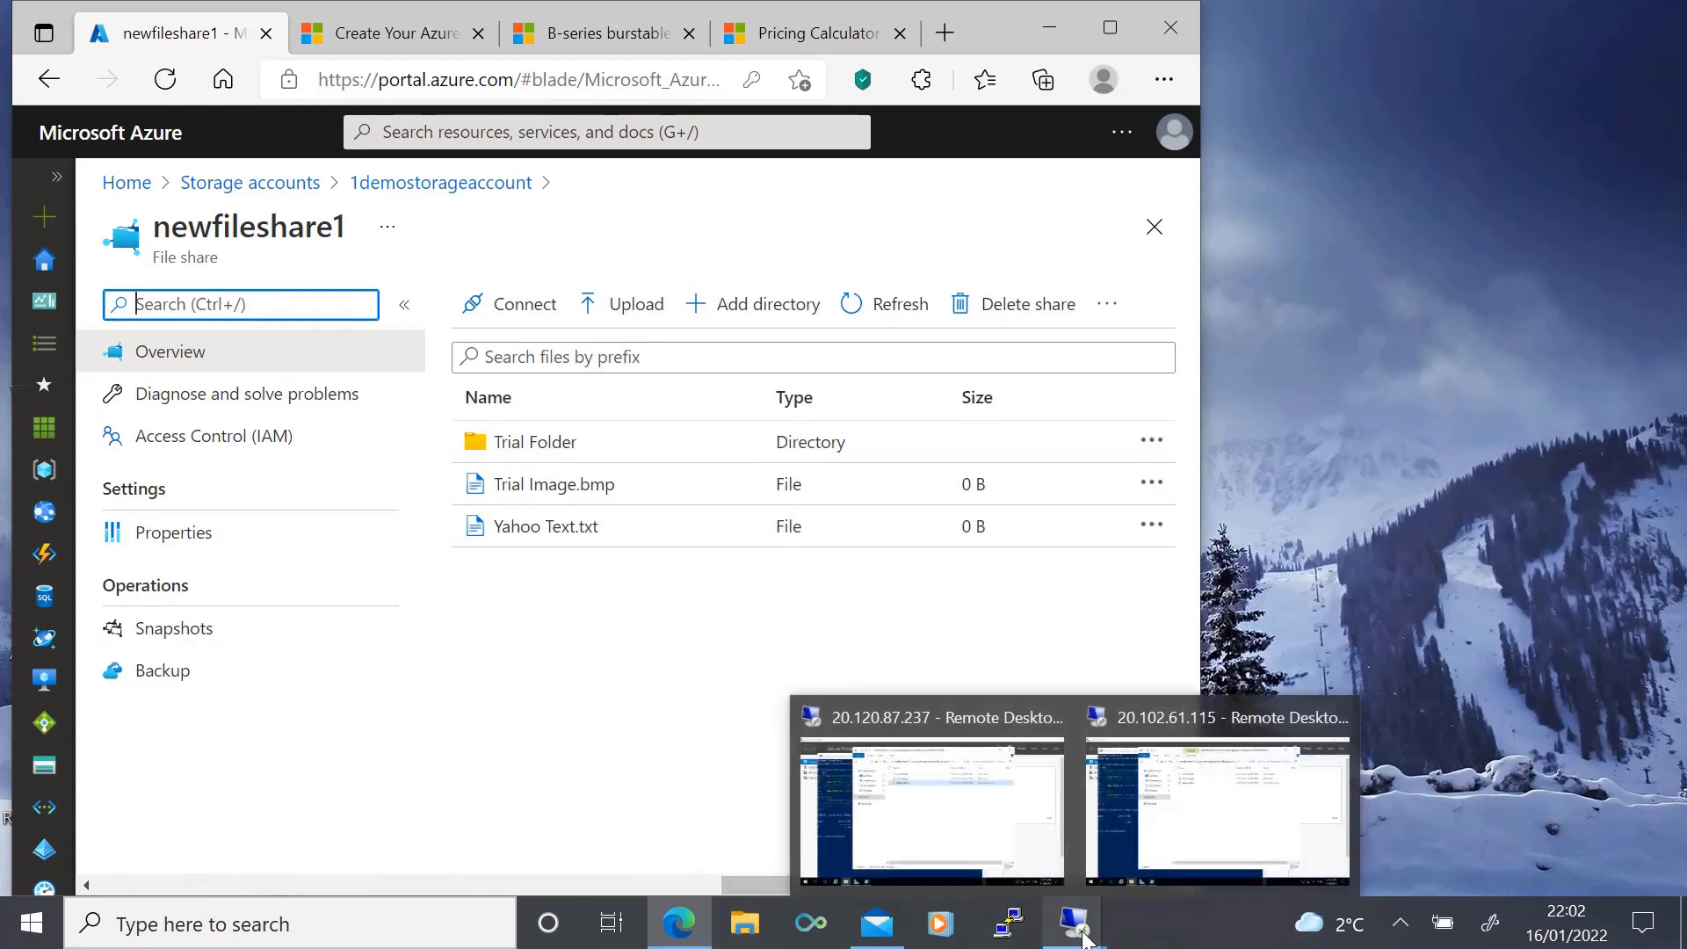
pyautogui.click(1209, 814)
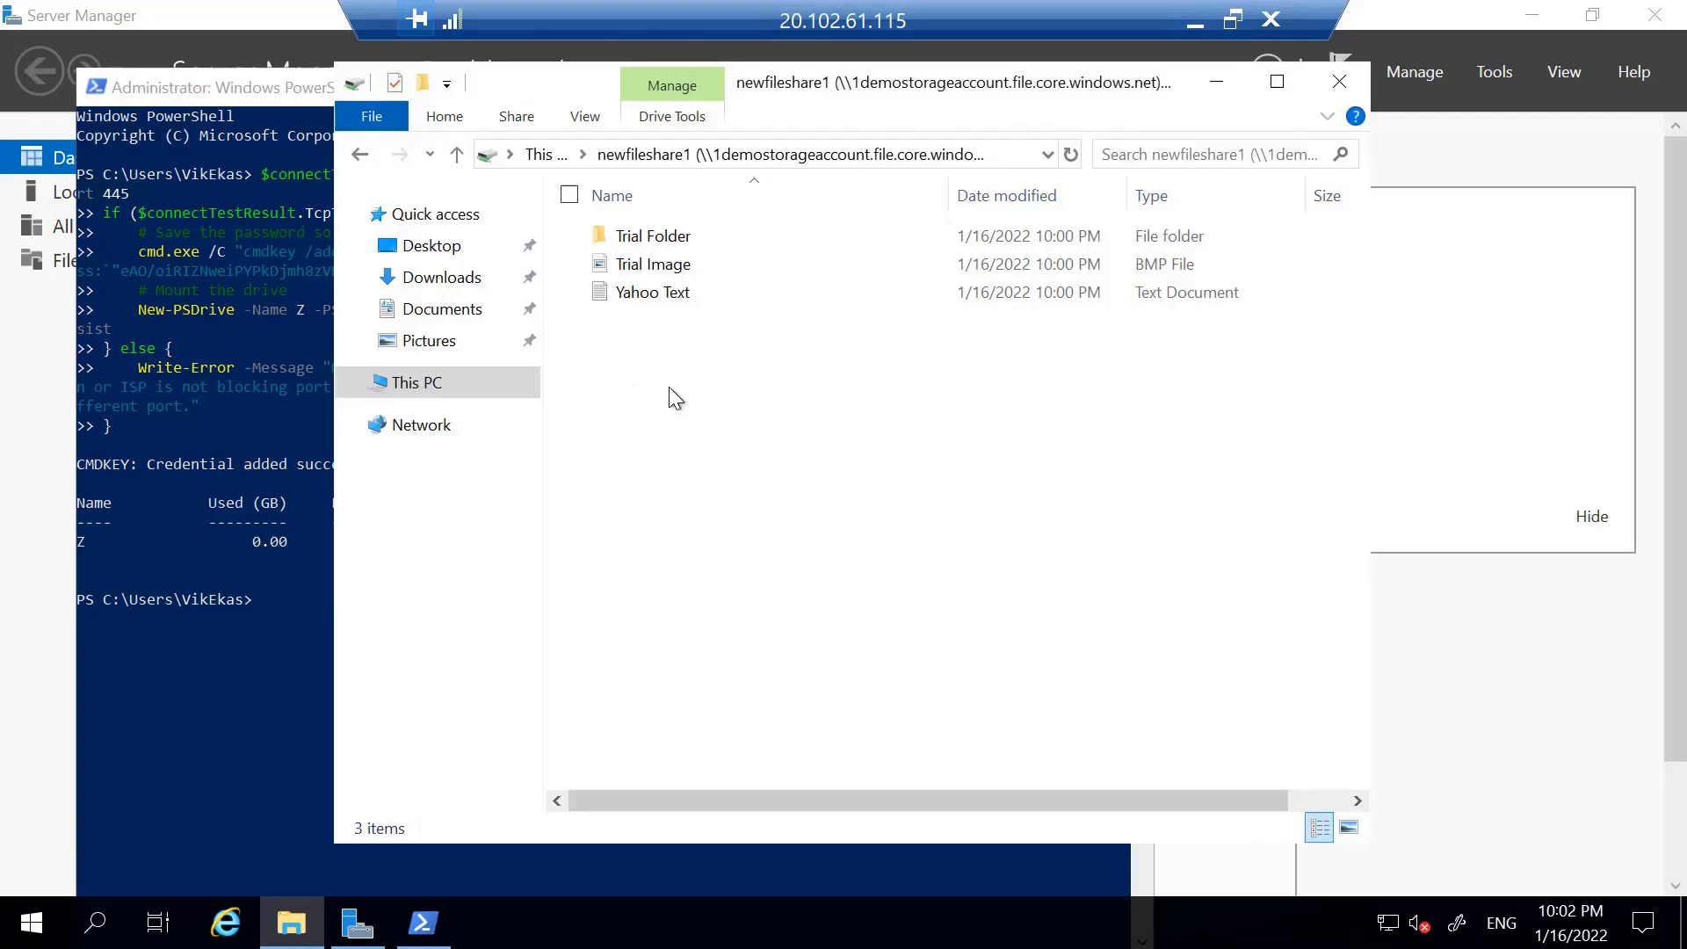
# Create a folder named DEMO FOLDER in the mounted newfileshare1 drive on VM2, open it, and return to the share's root
pyautogui.rightClick(614, 354)
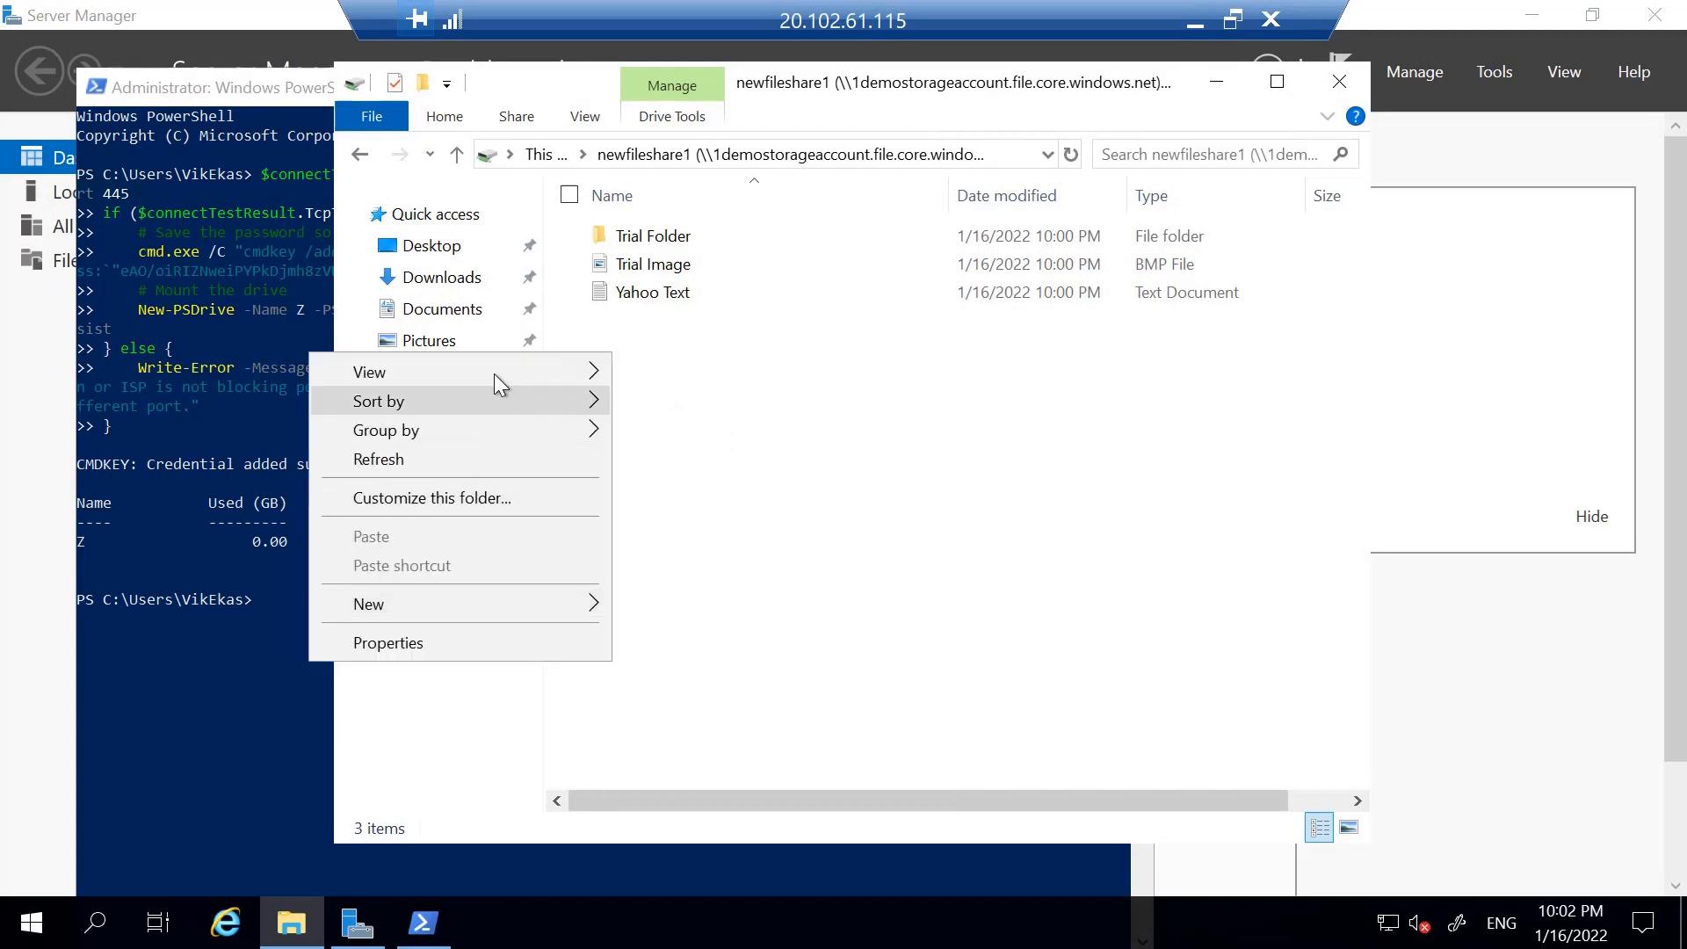
pyautogui.moveTo(494, 373)
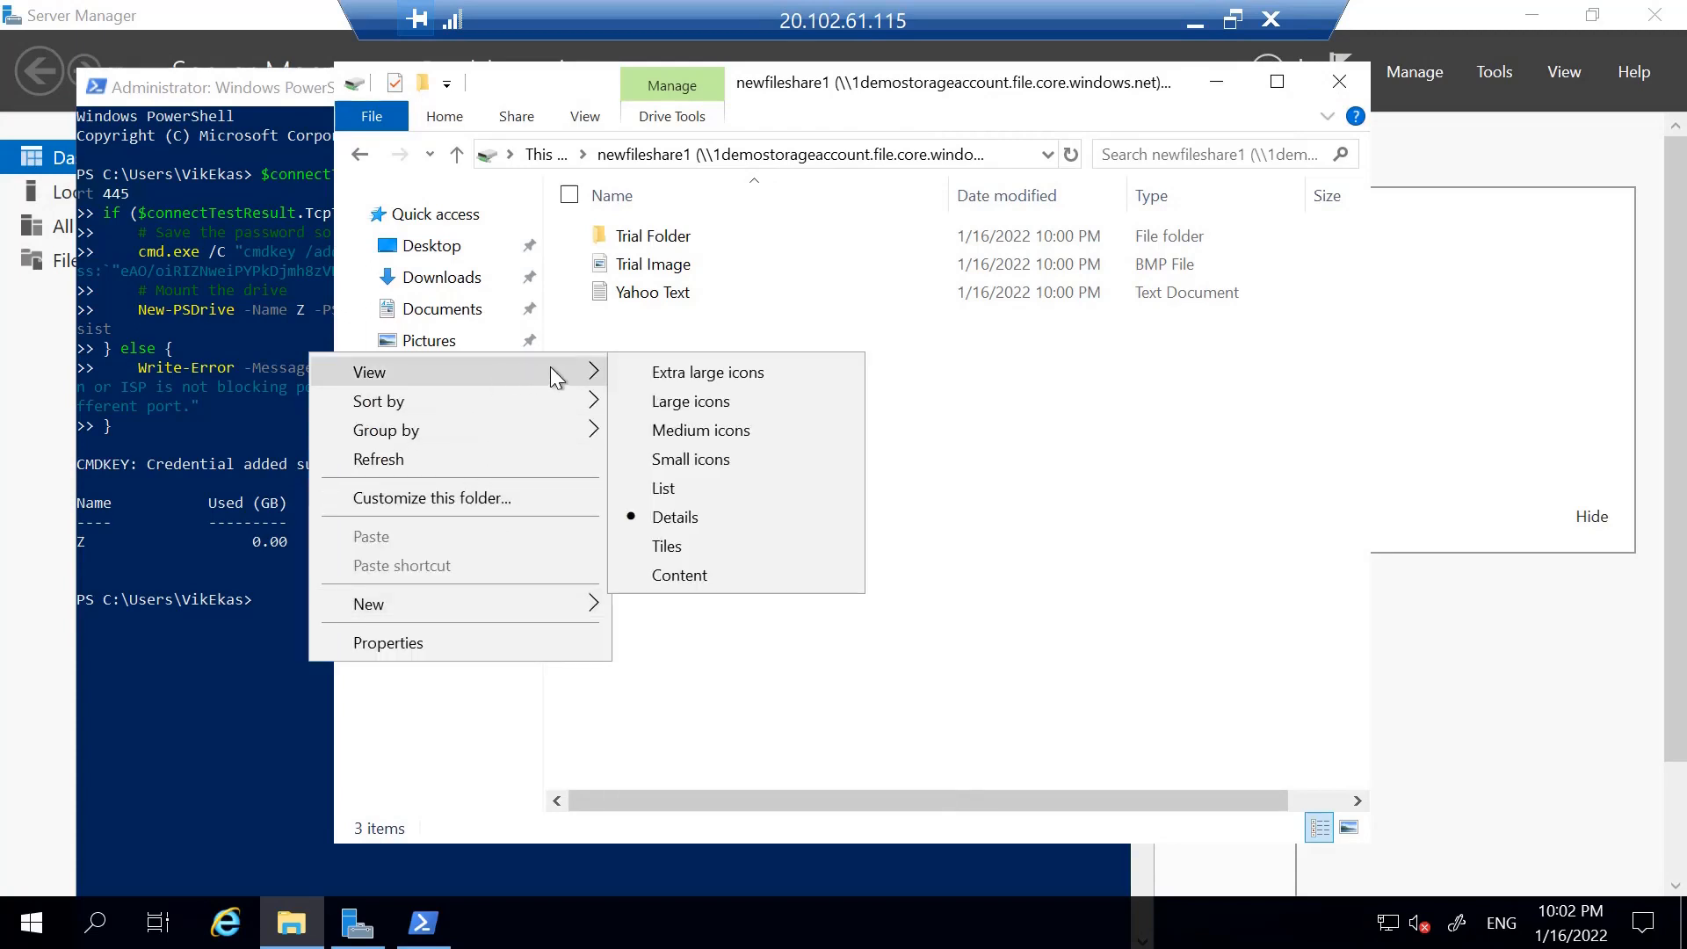
pyautogui.moveTo(443, 605)
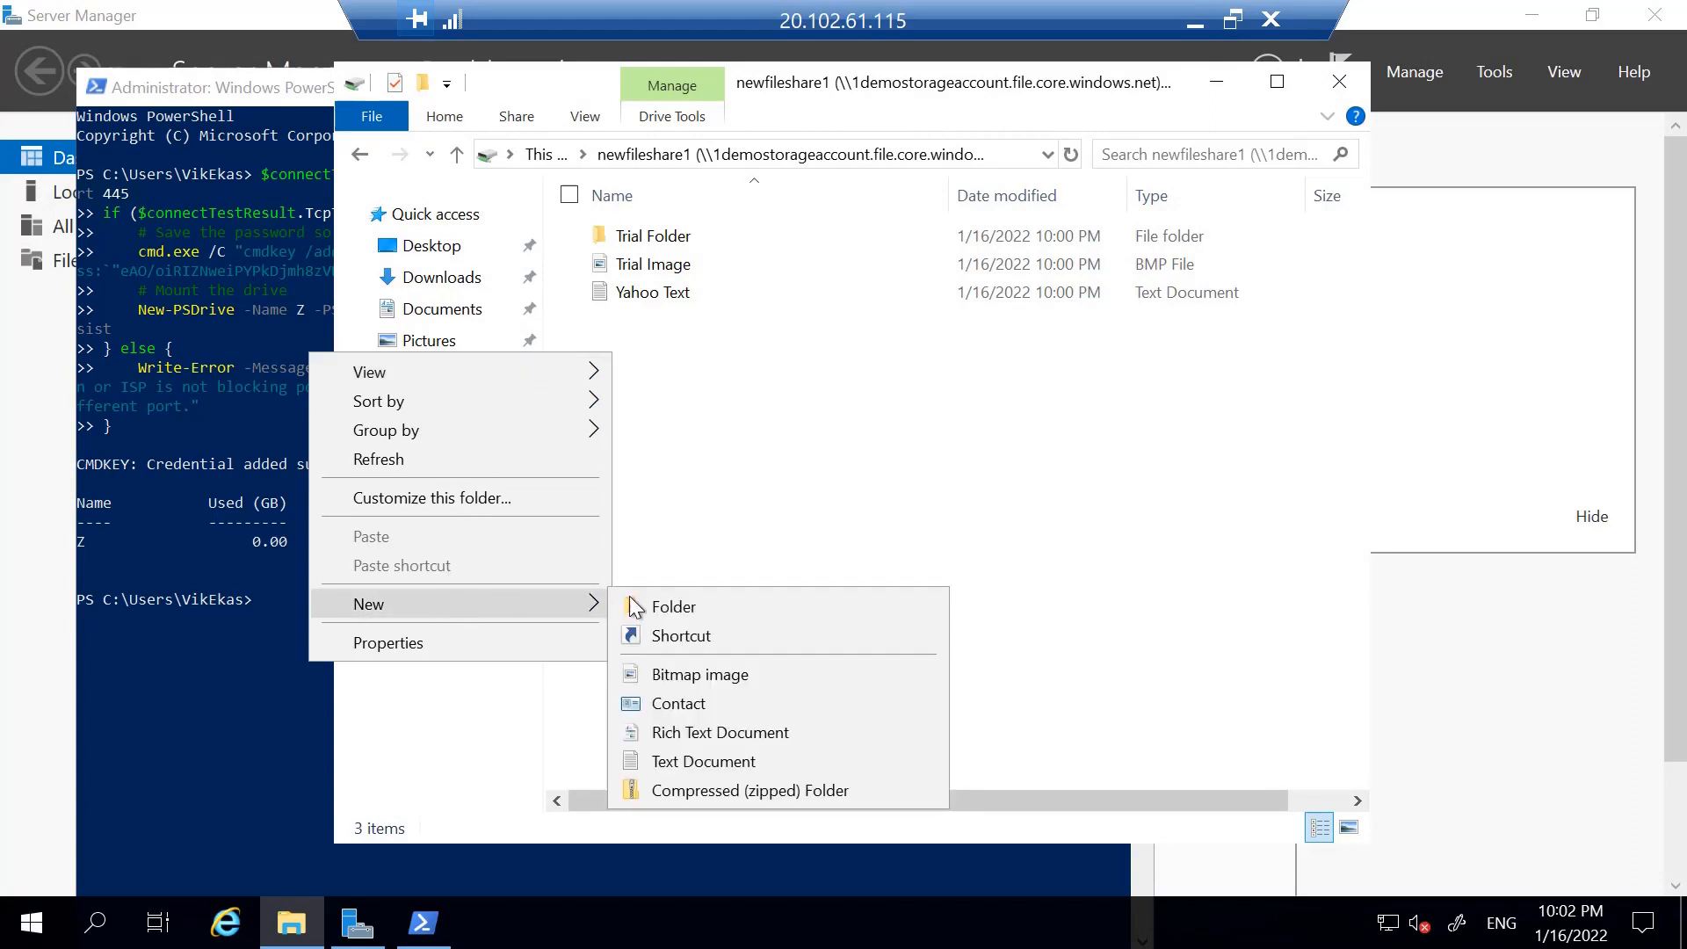
pyautogui.click(712, 609)
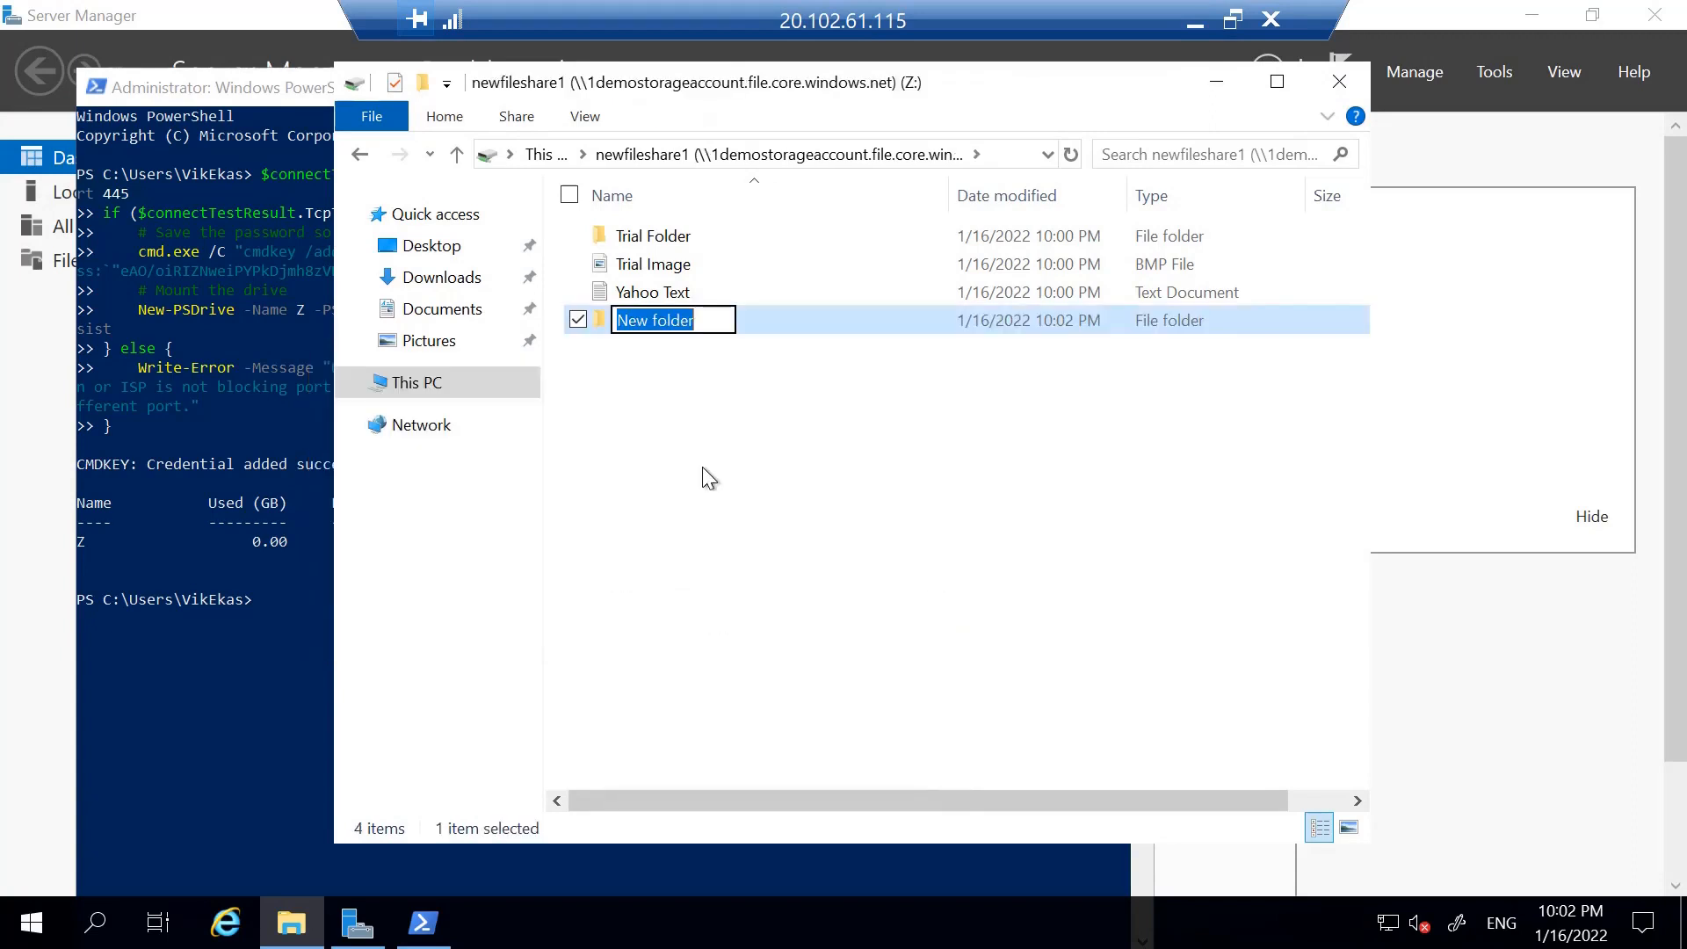
pyautogui.write('O FOLDER')
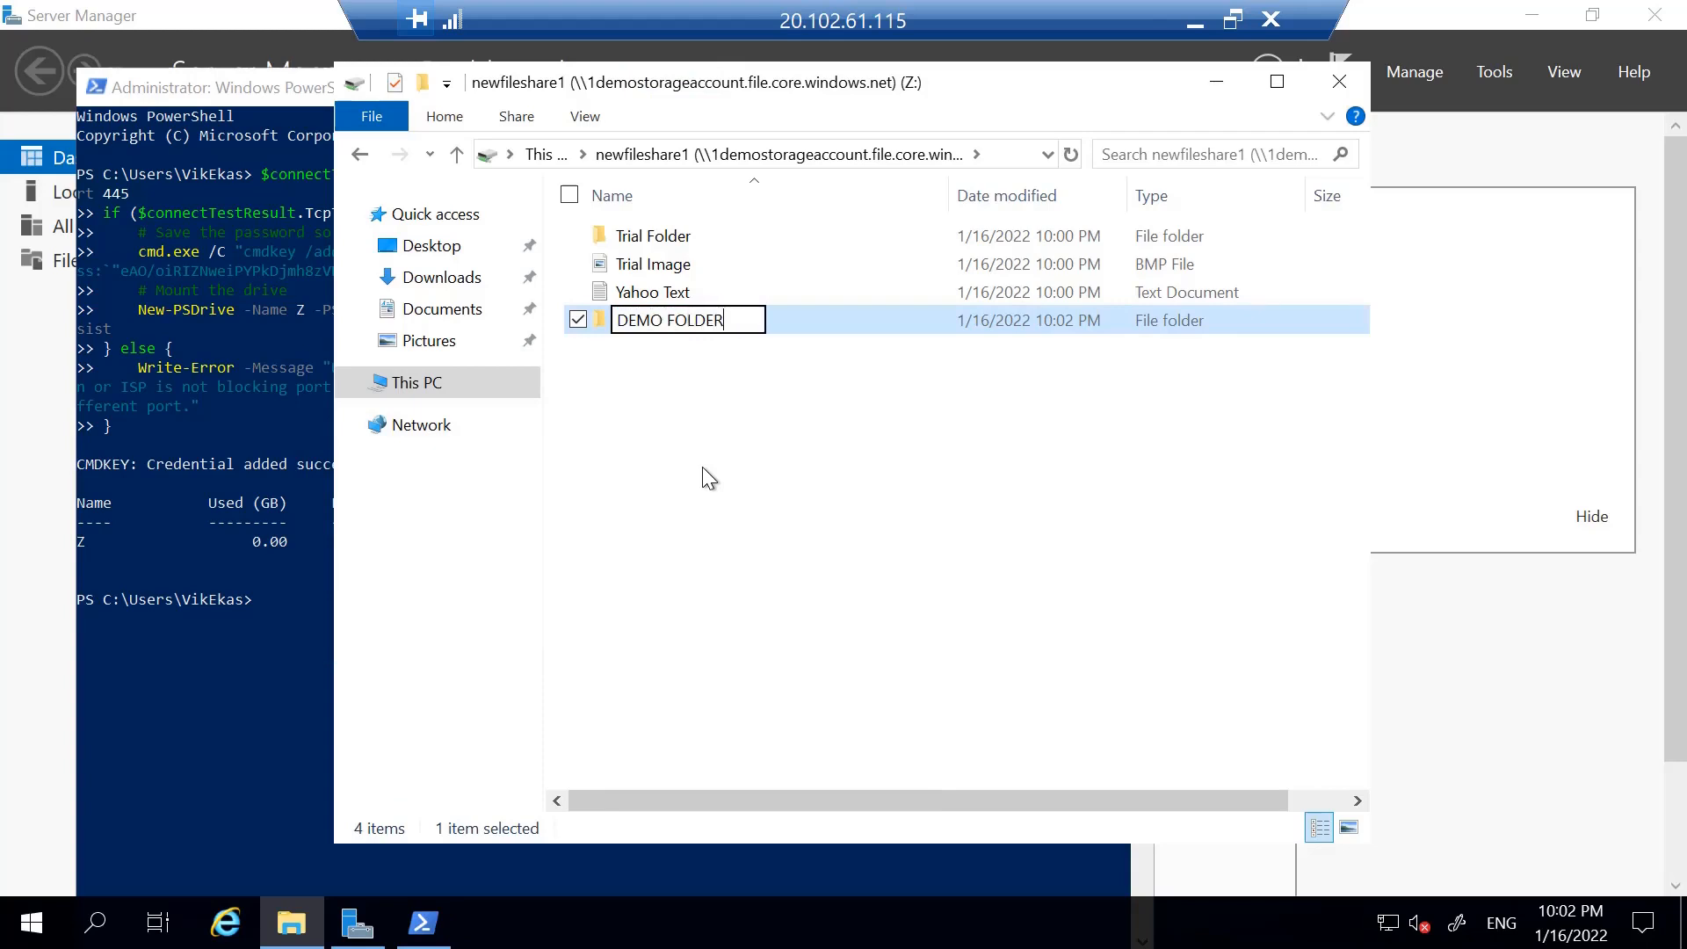
pyautogui.press('Return')
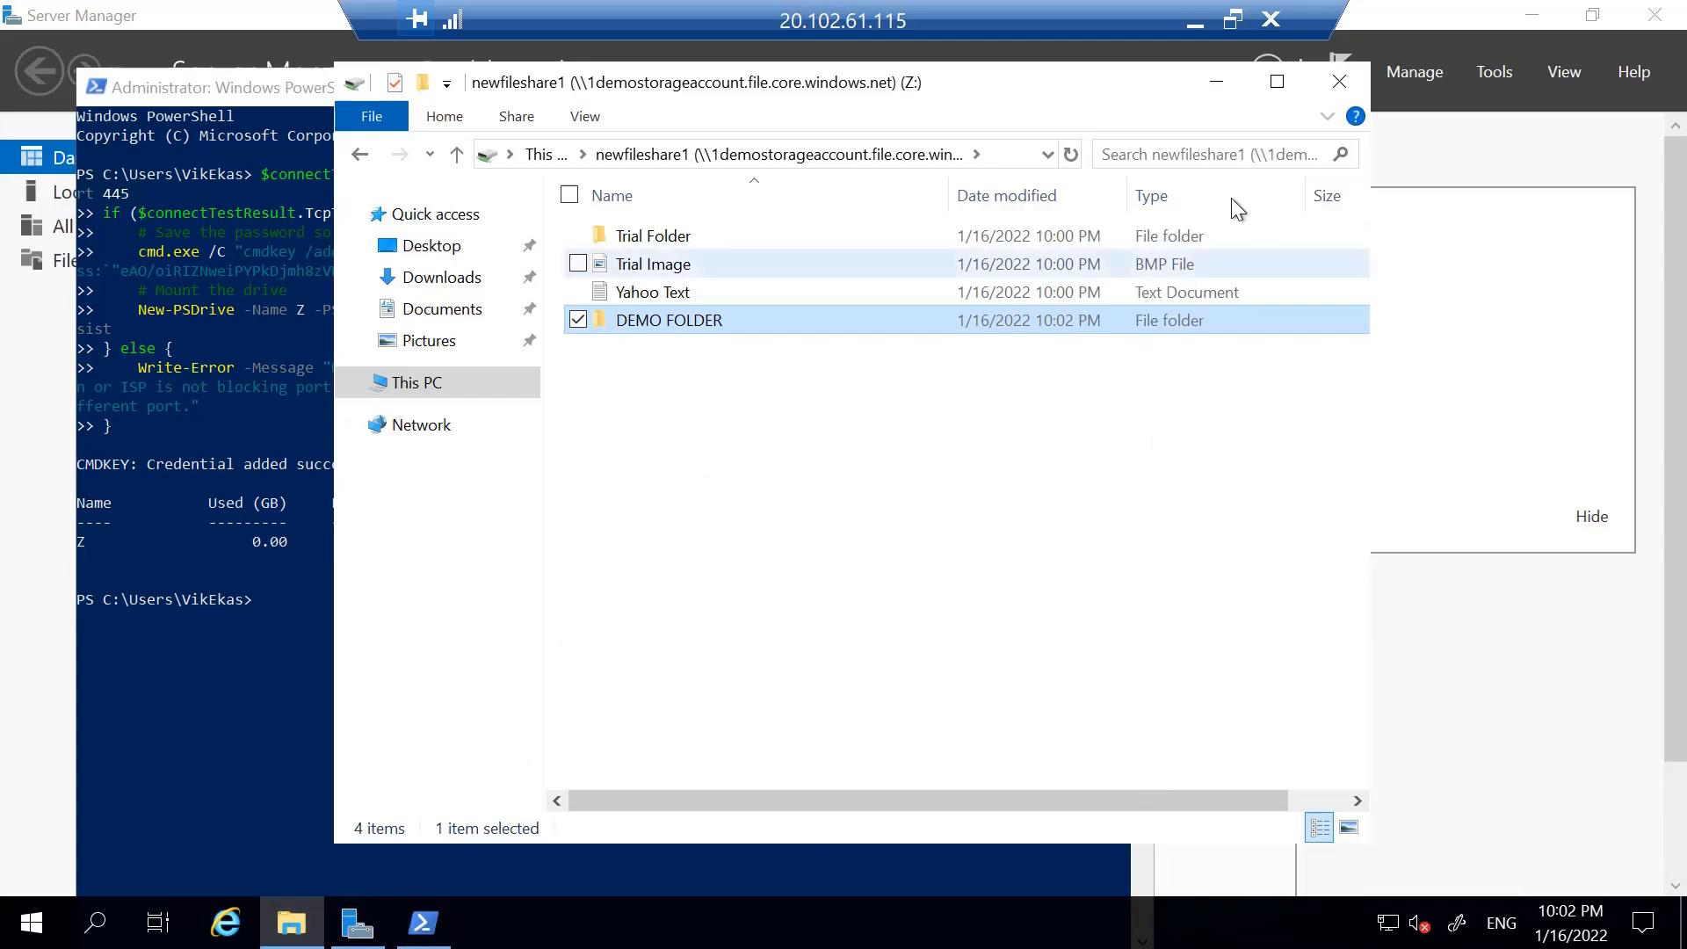
pyautogui.press('Return')
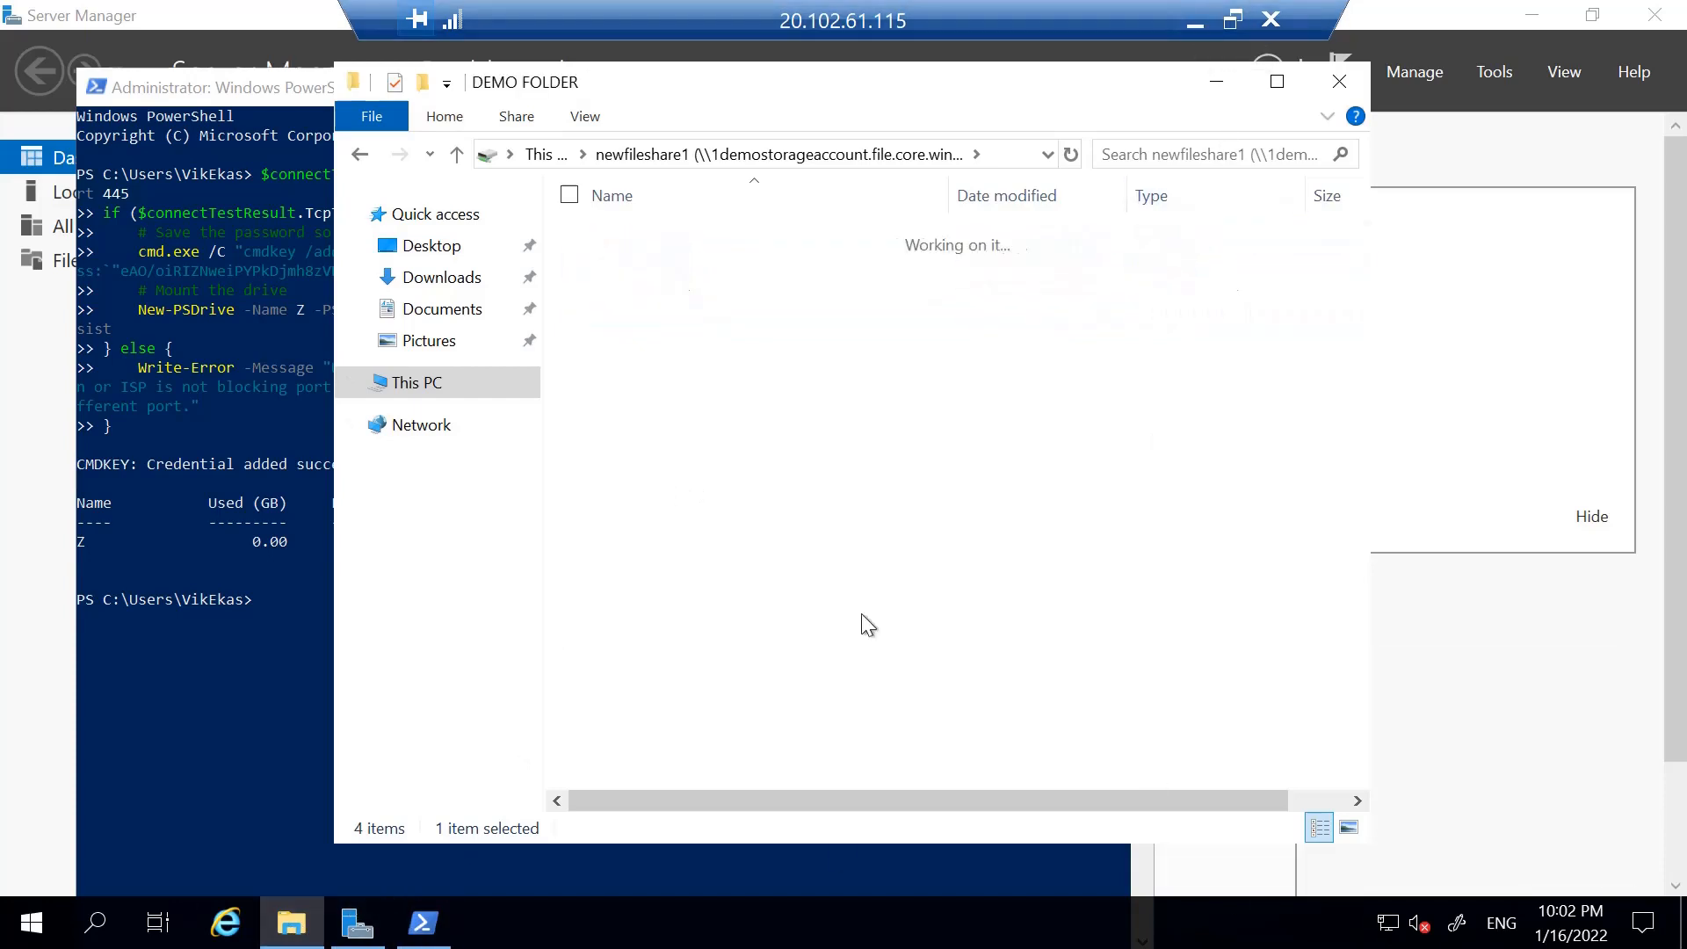
pyautogui.click(361, 156)
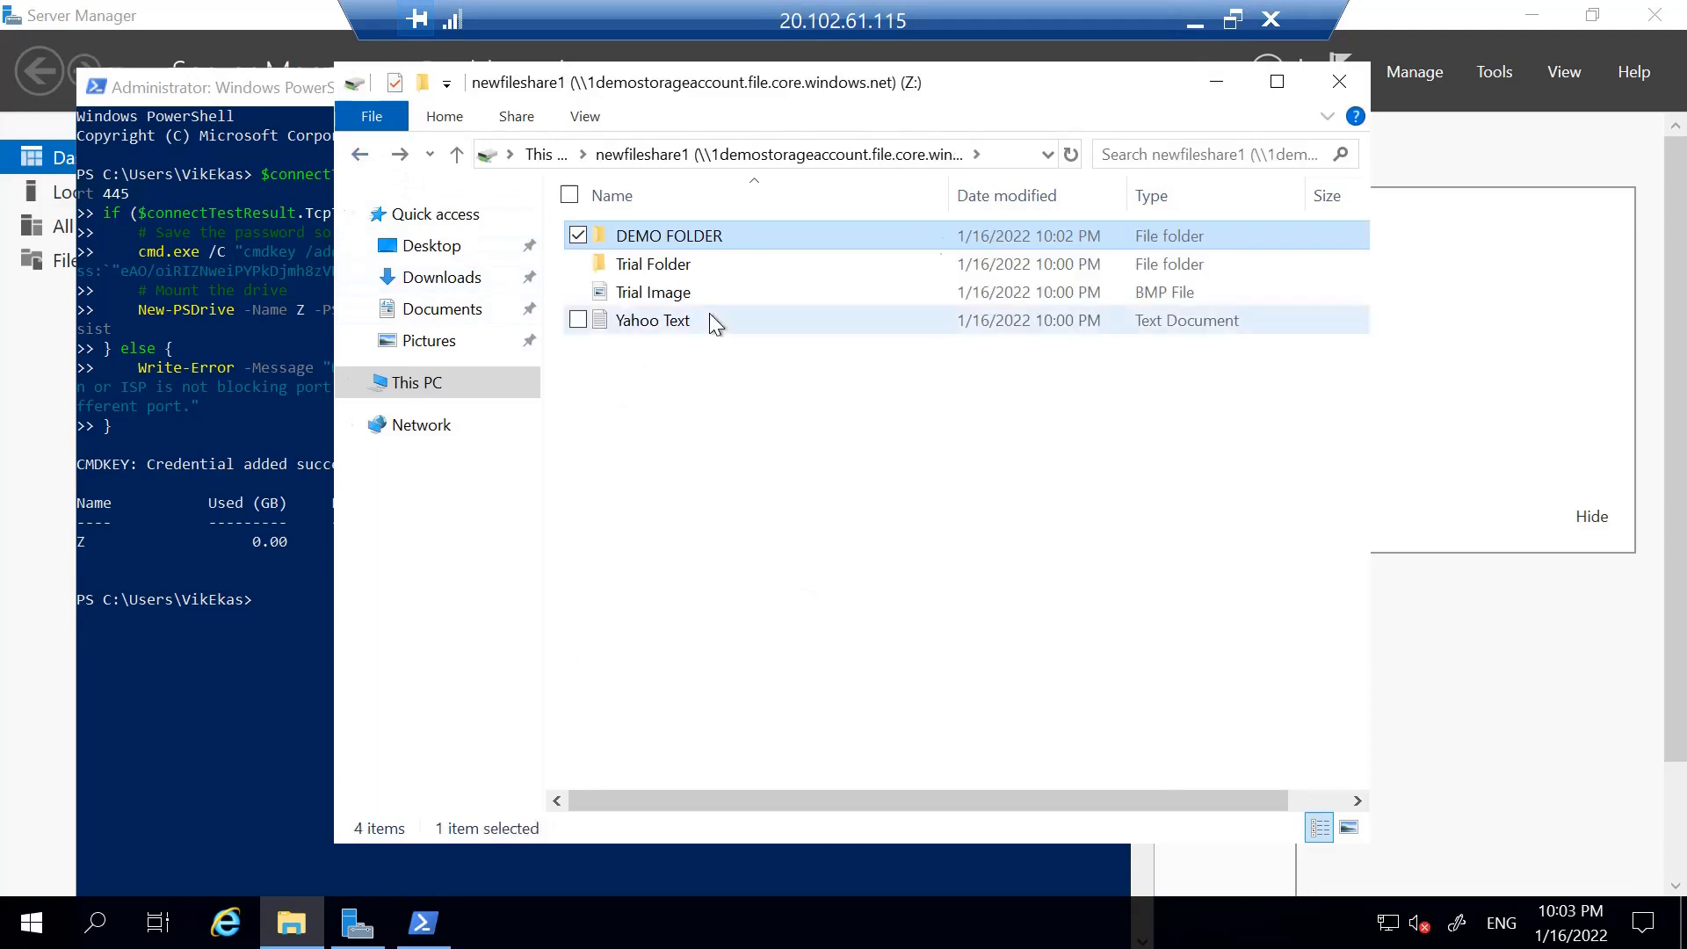
# Check newfileshare1 for DEMO FOLDER in VM1's remote desktop session, and refresh the share's file list in the Azure portal
pyautogui.click(1218, 85)
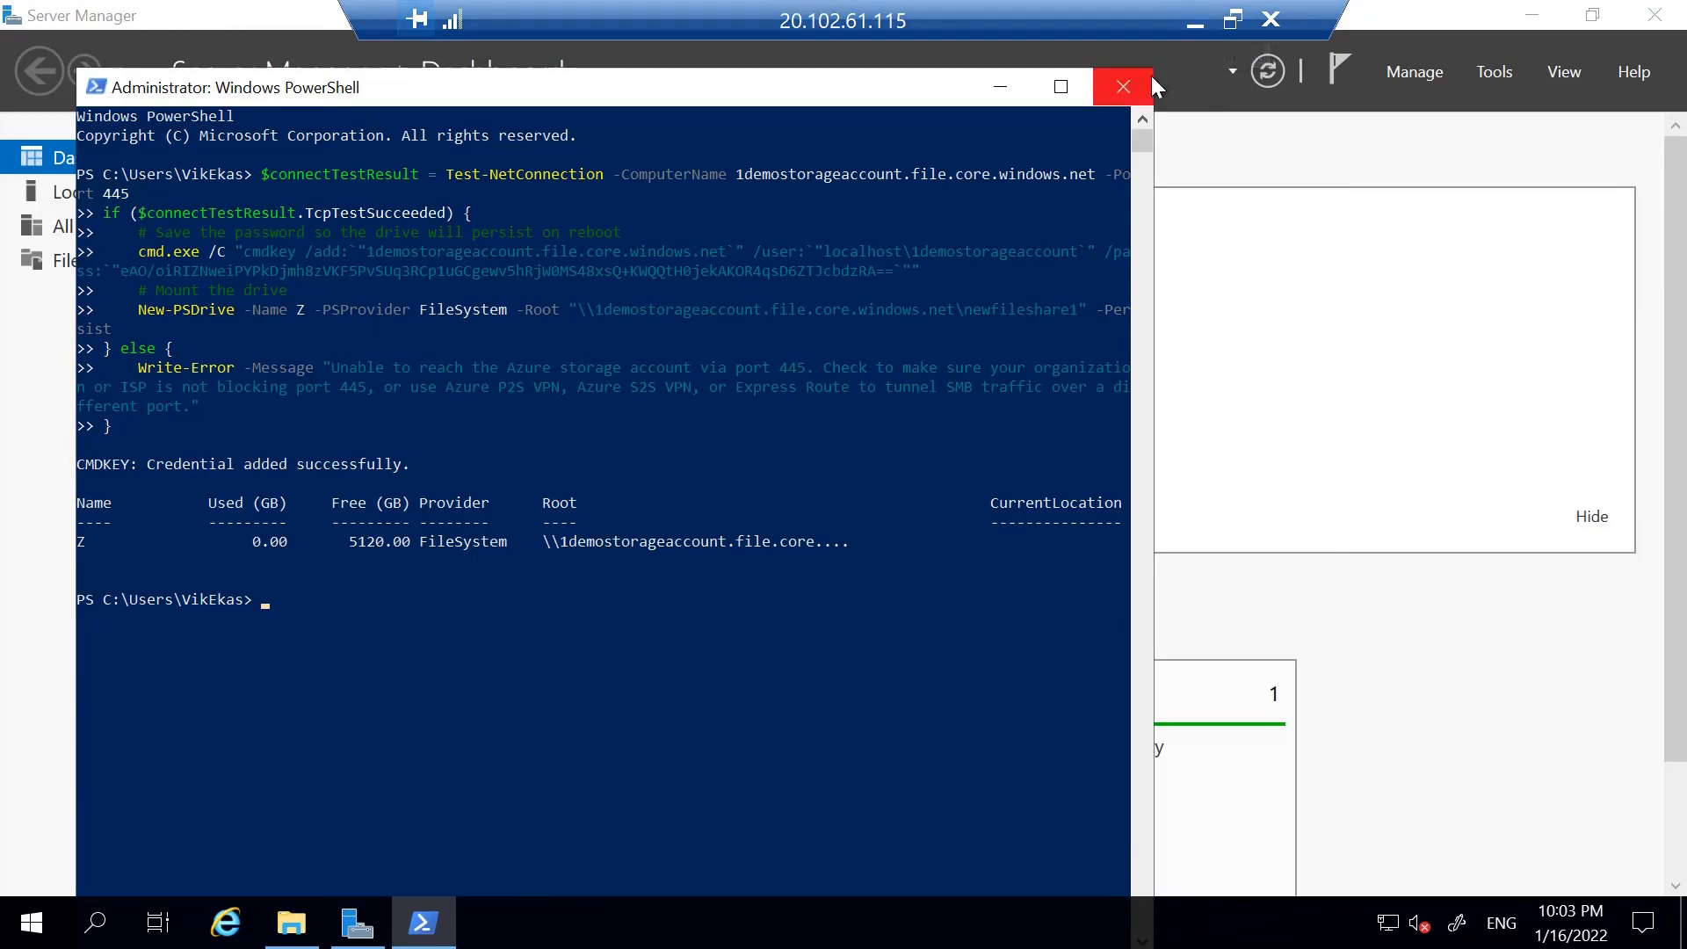
pyautogui.click(1200, 27)
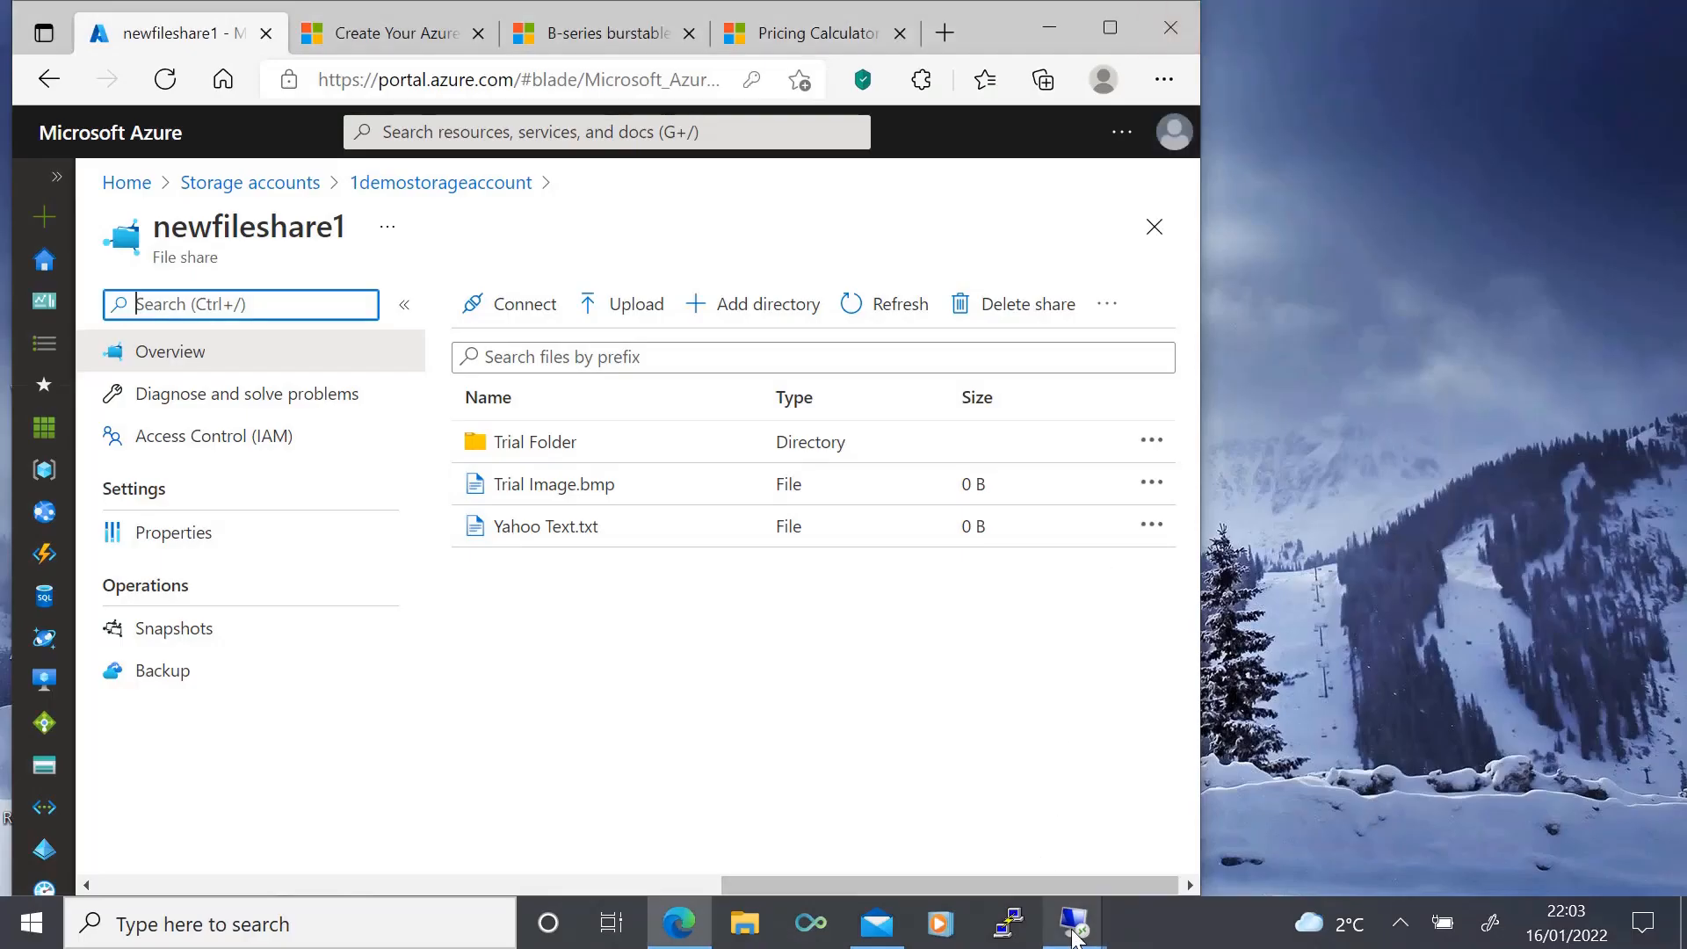
pyautogui.moveTo(1073, 923)
pyautogui.click(1054, 854)
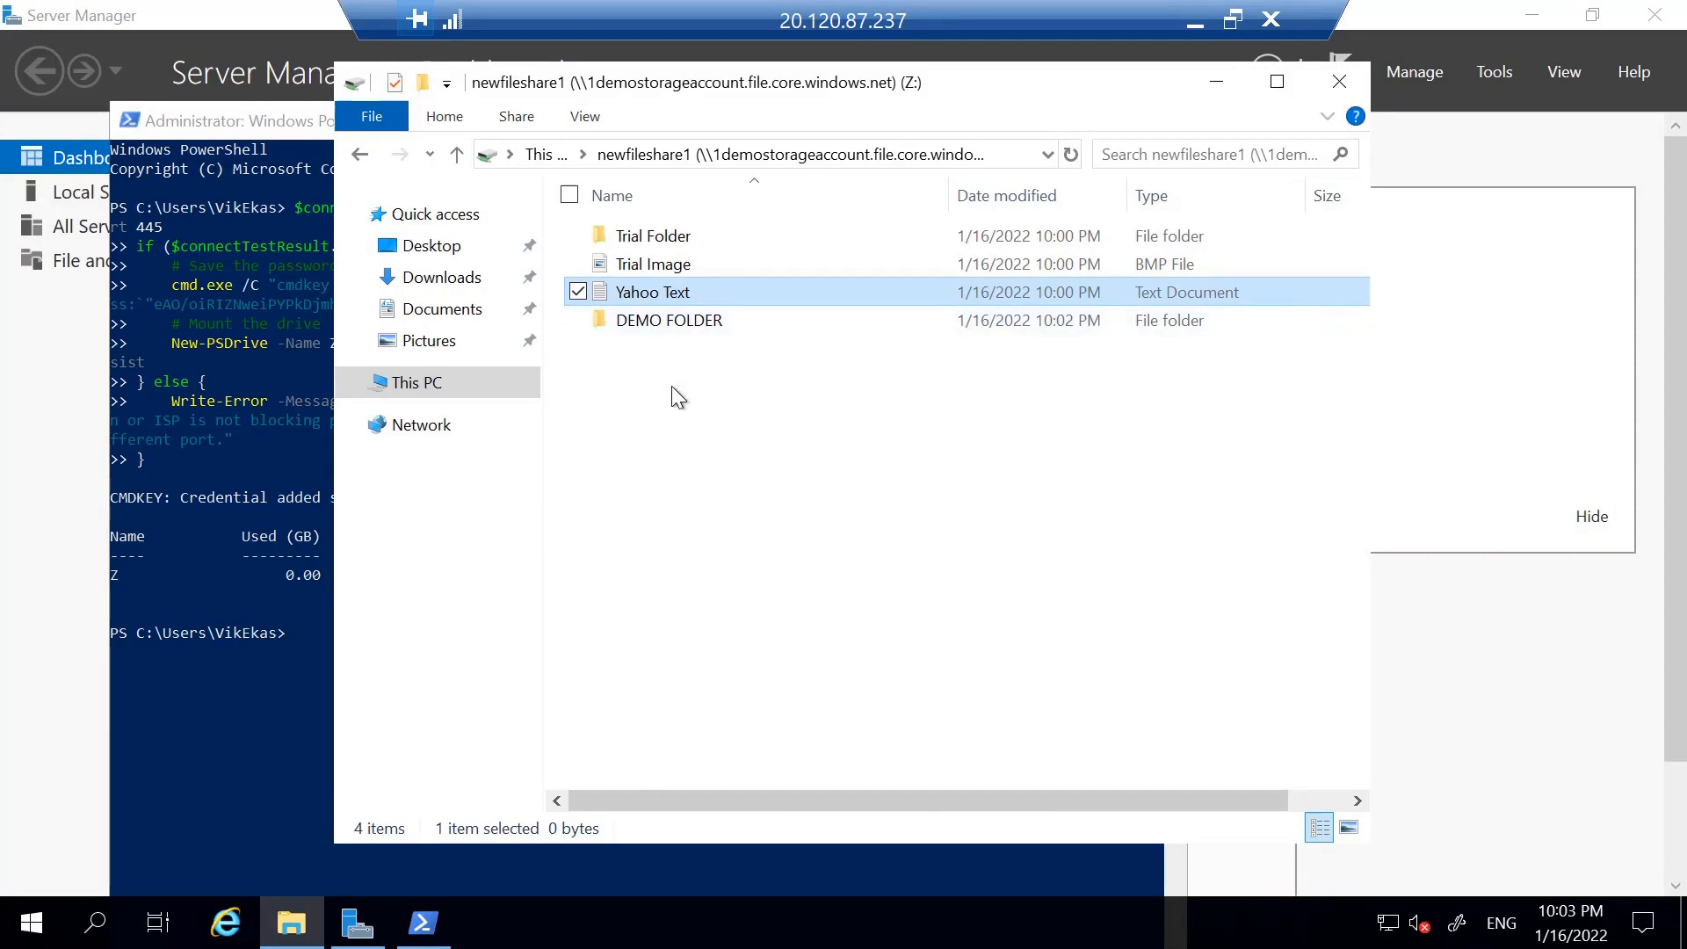
pyautogui.click(1201, 25)
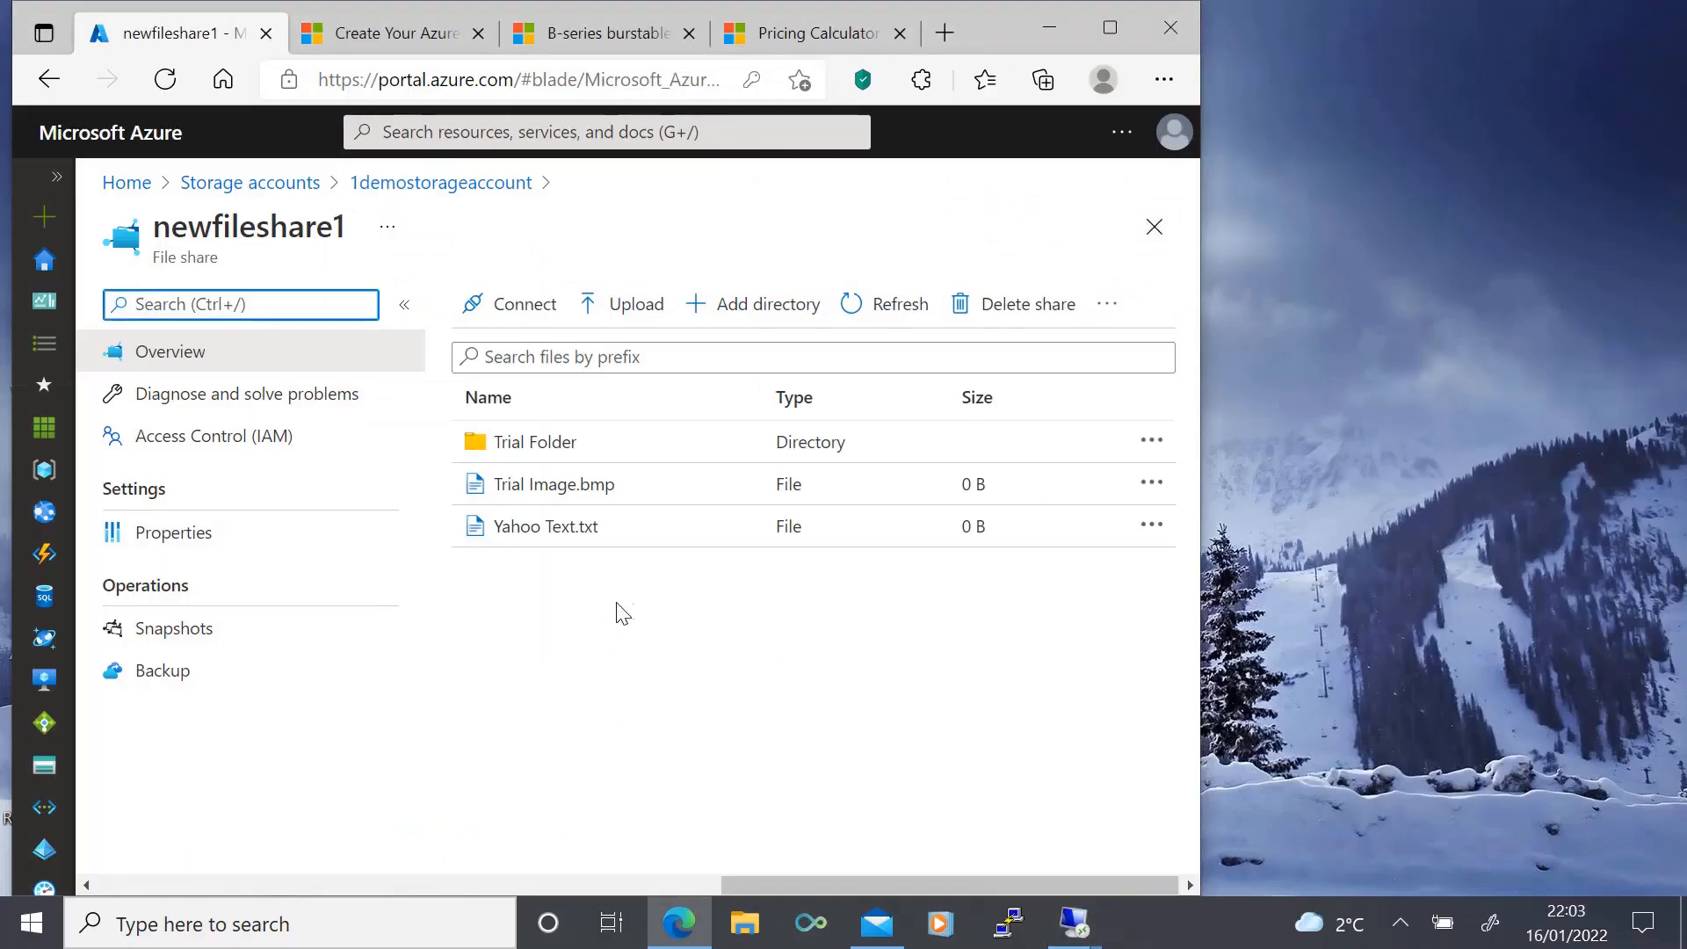
pyautogui.click(889, 303)
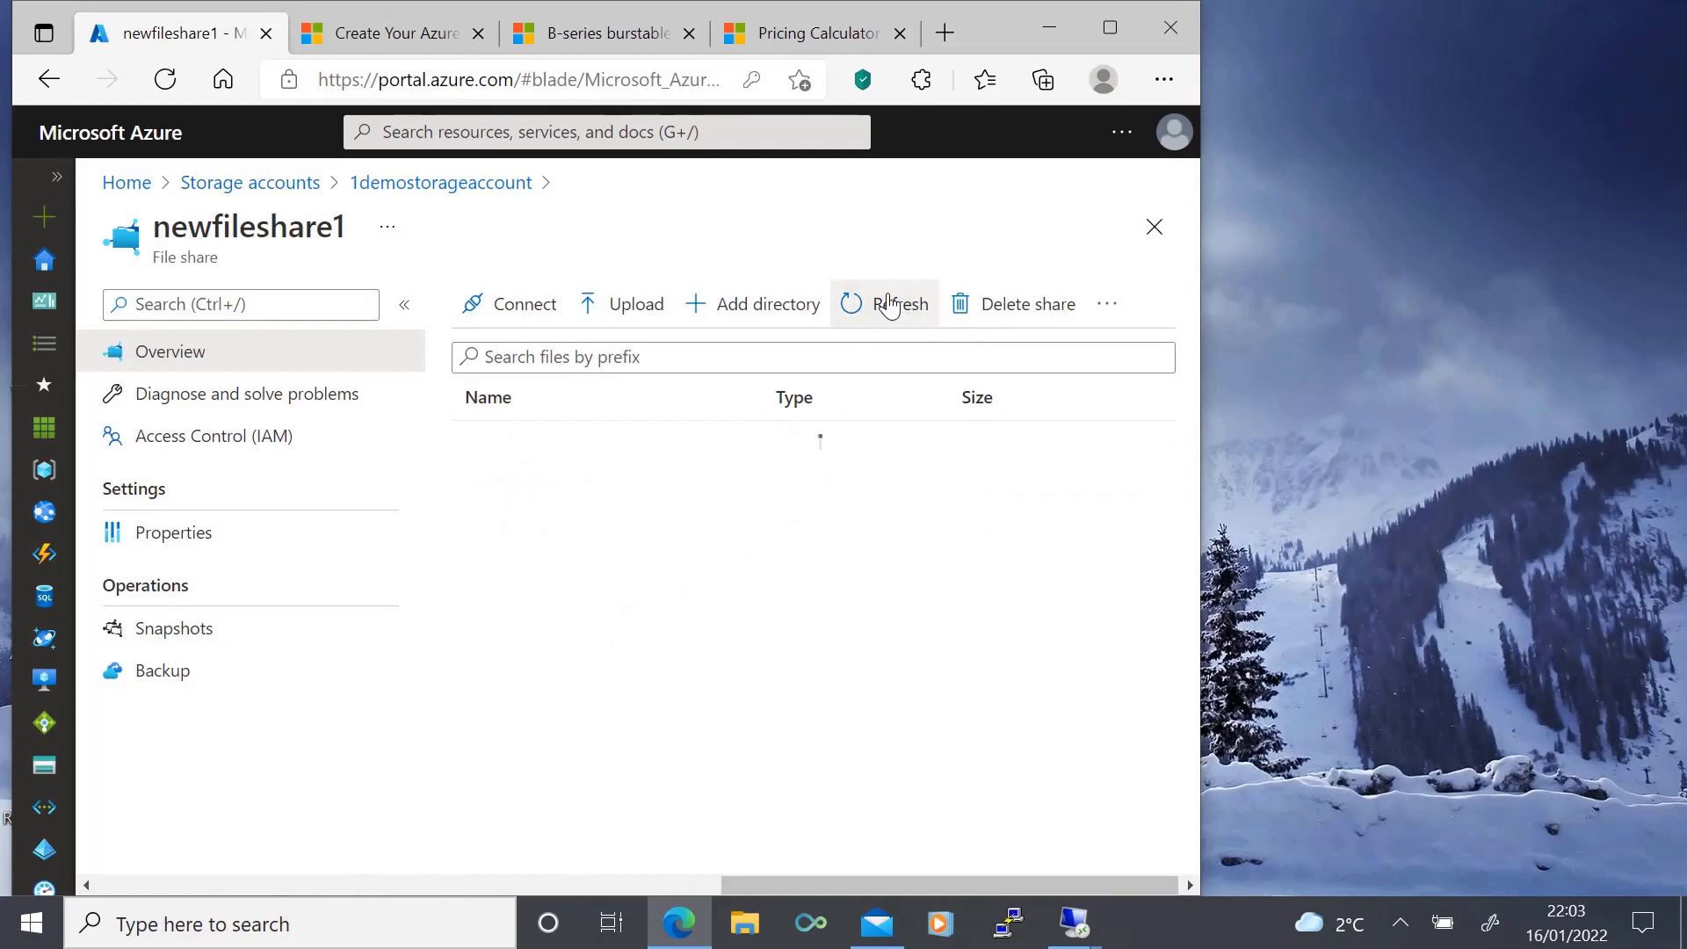